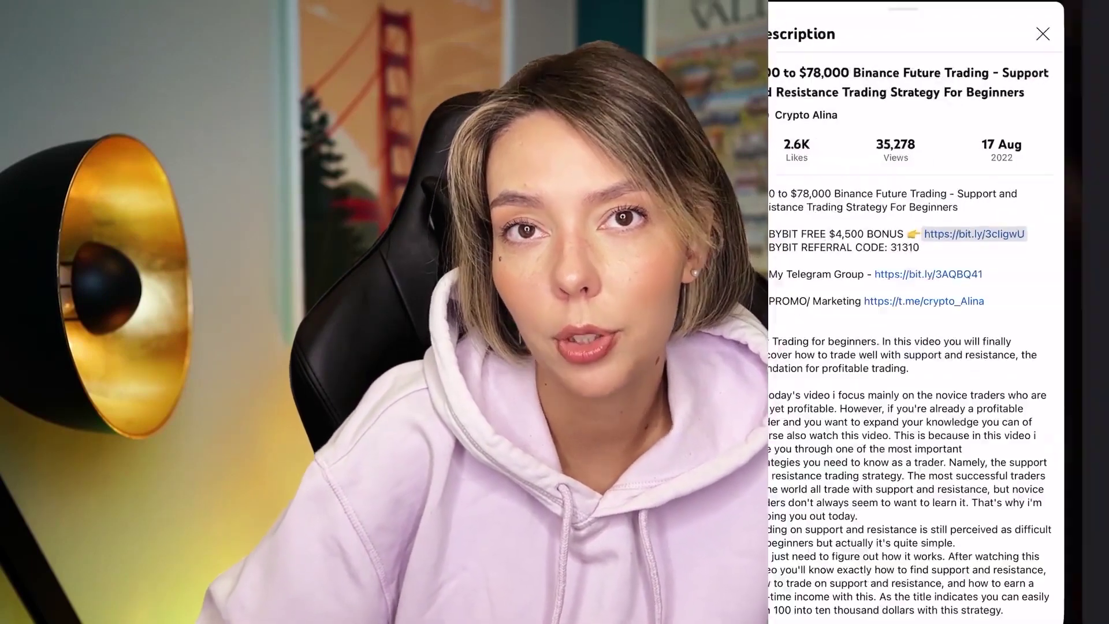
Enter the suggested email address and a password meeting the rules in Bybit's Create Account form.
click(941, 301)
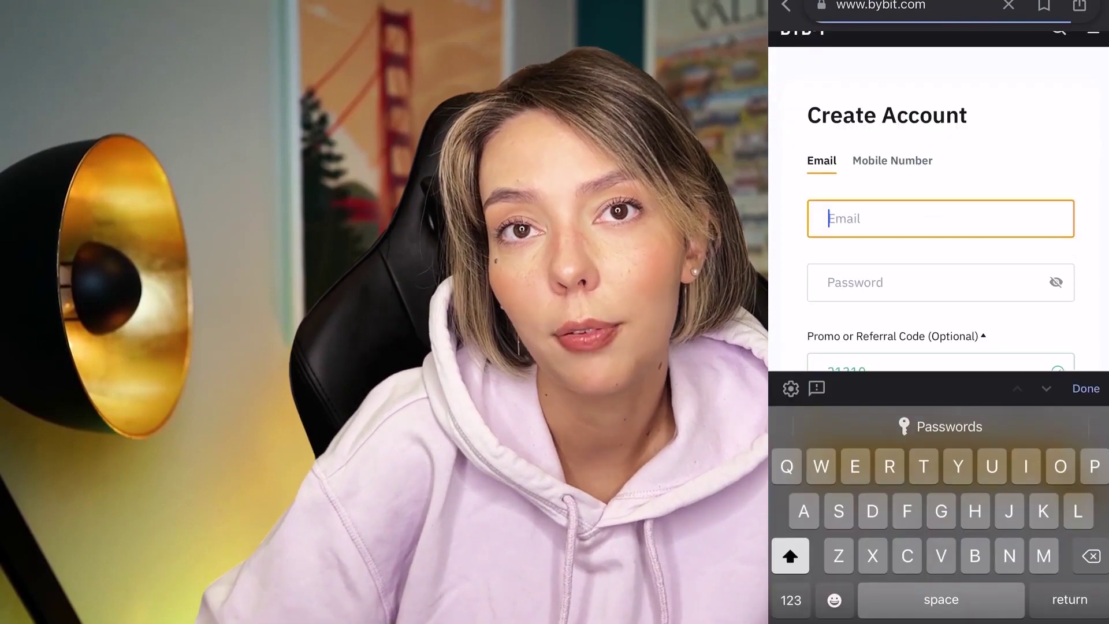
click(878, 272)
click(940, 279)
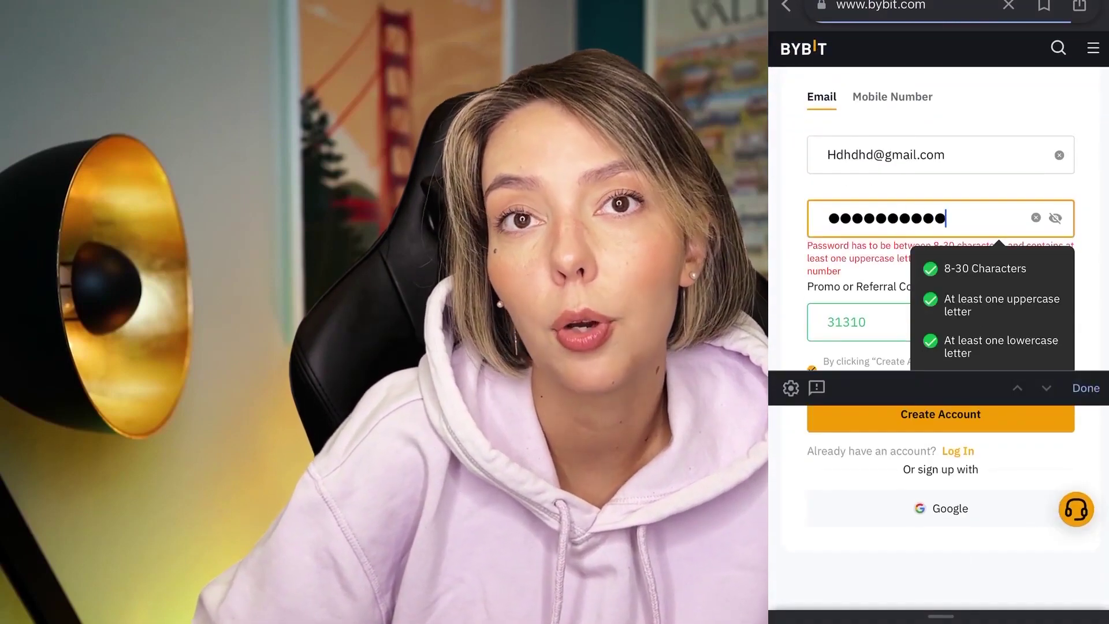
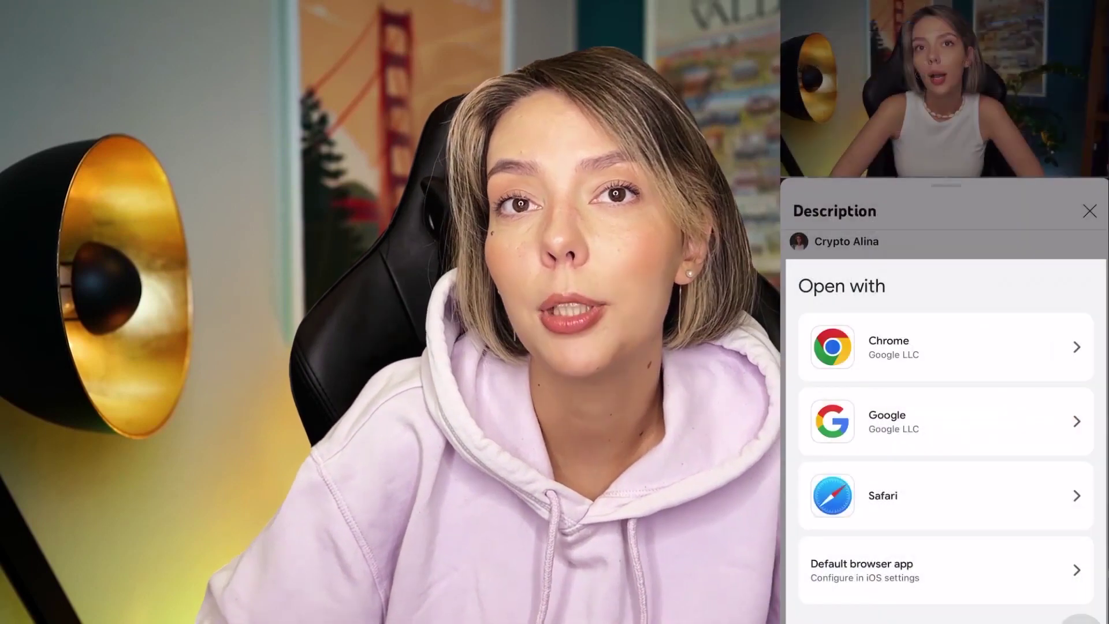
Open the bonus link in the Google app and scroll through Bitget's sign-up reward offers.
click(945, 421)
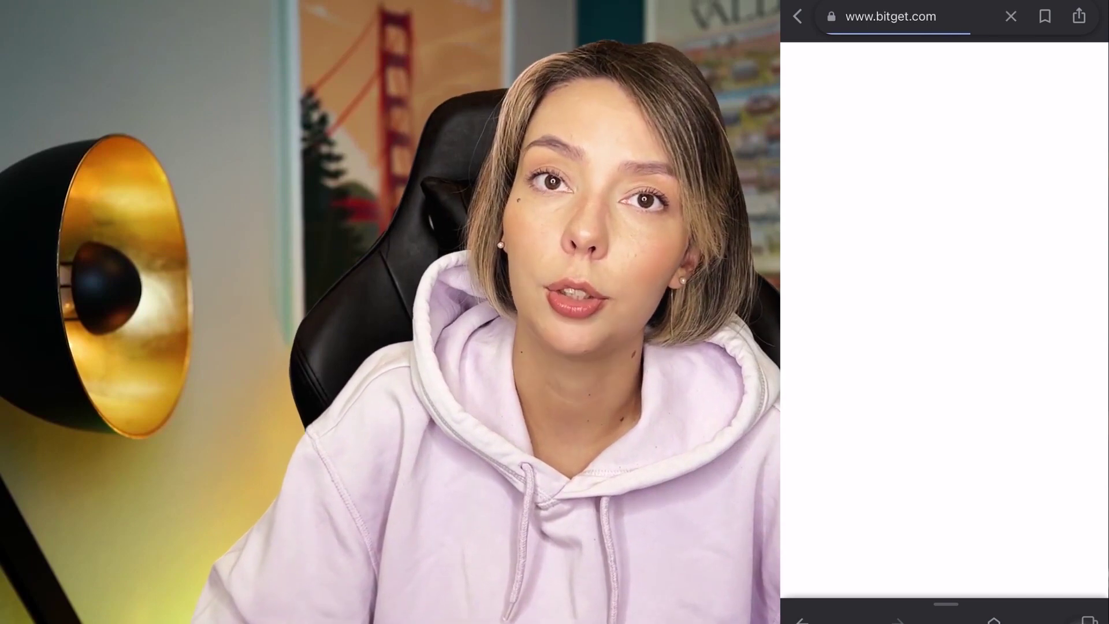
scroll(945, 317, down, 3)
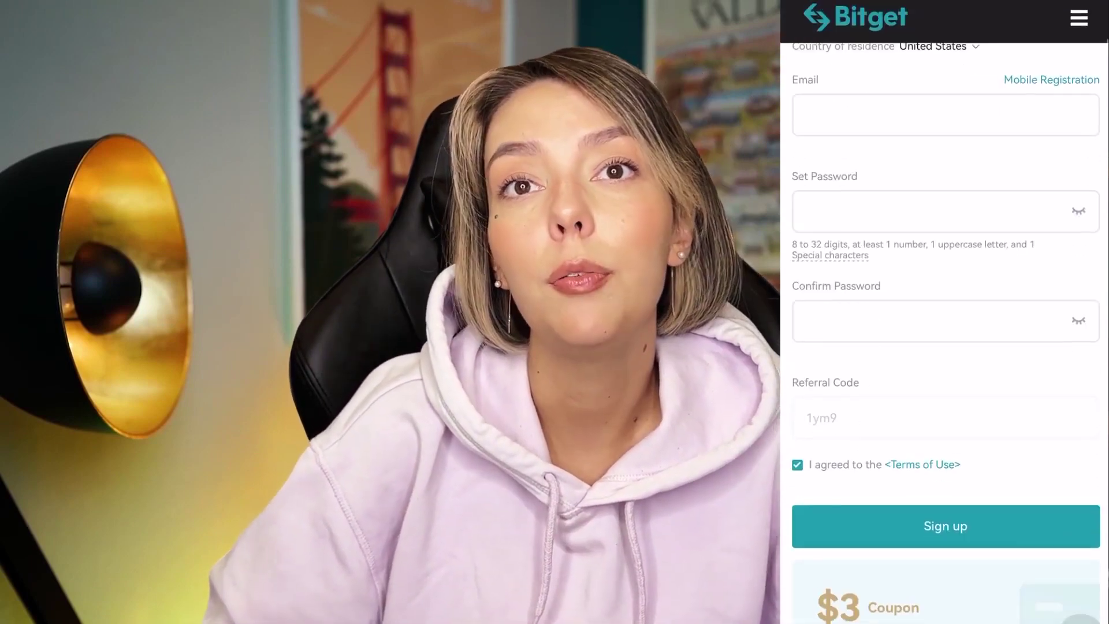
scroll(945, 318, down, 10)
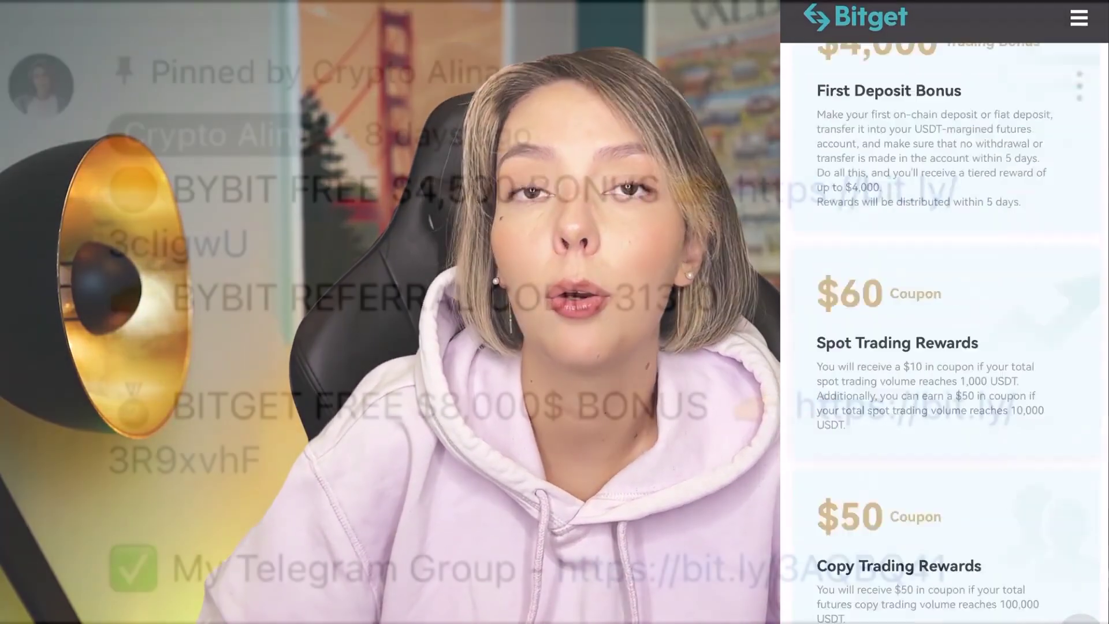
scroll(945, 318, down, 5)
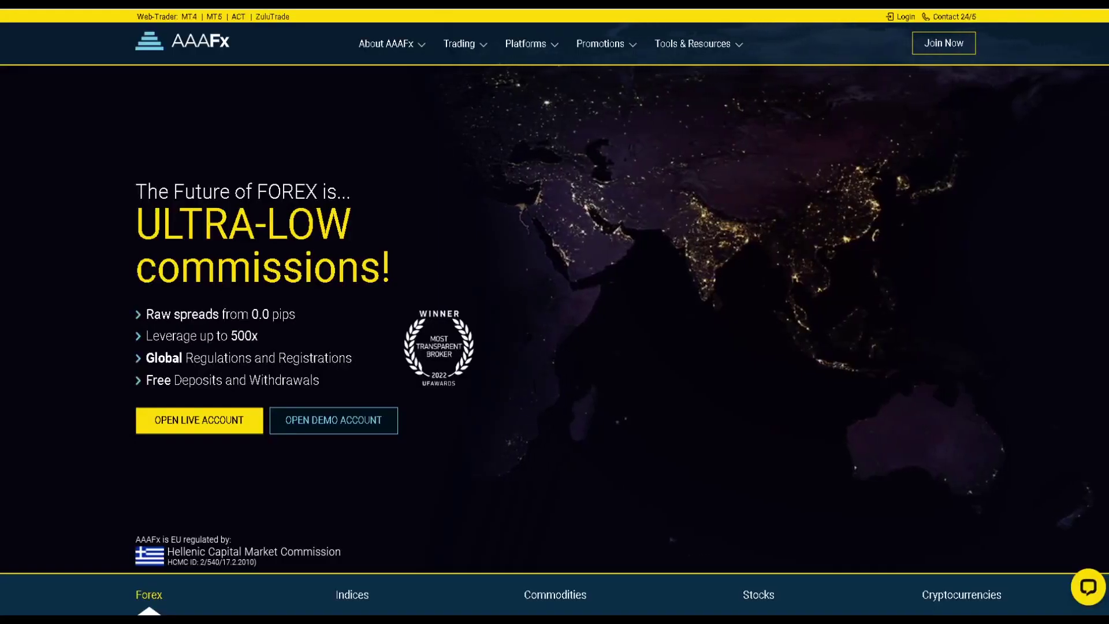
Scroll down through the AAAFx homepage and back up.
scroll(496, 362, down, 3)
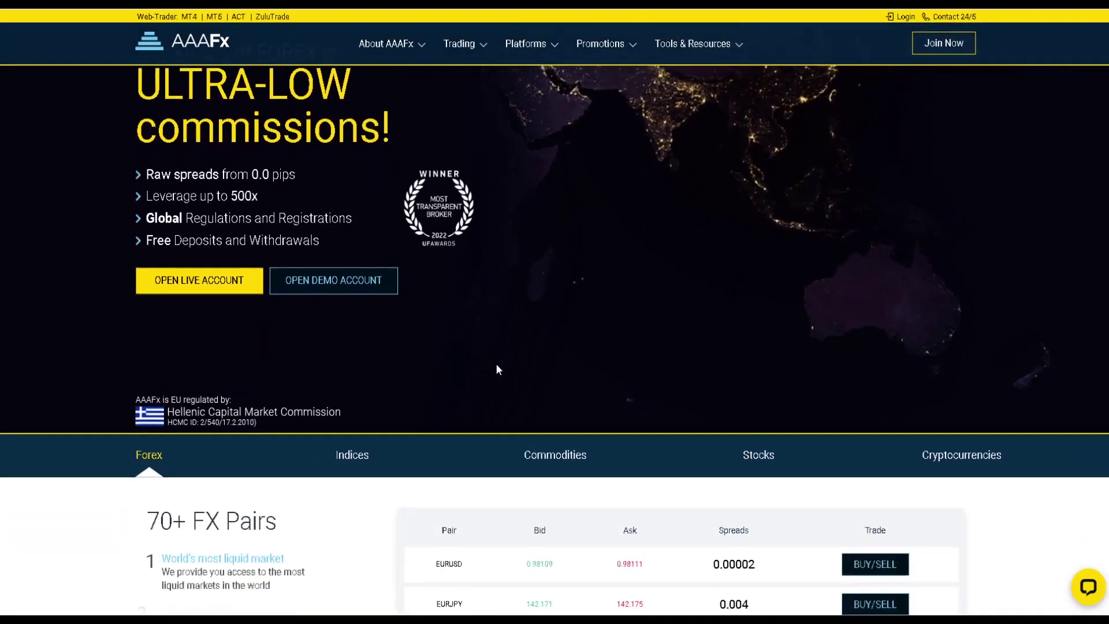
scroll(496, 364, down, 5)
scroll(497, 364, down, 7)
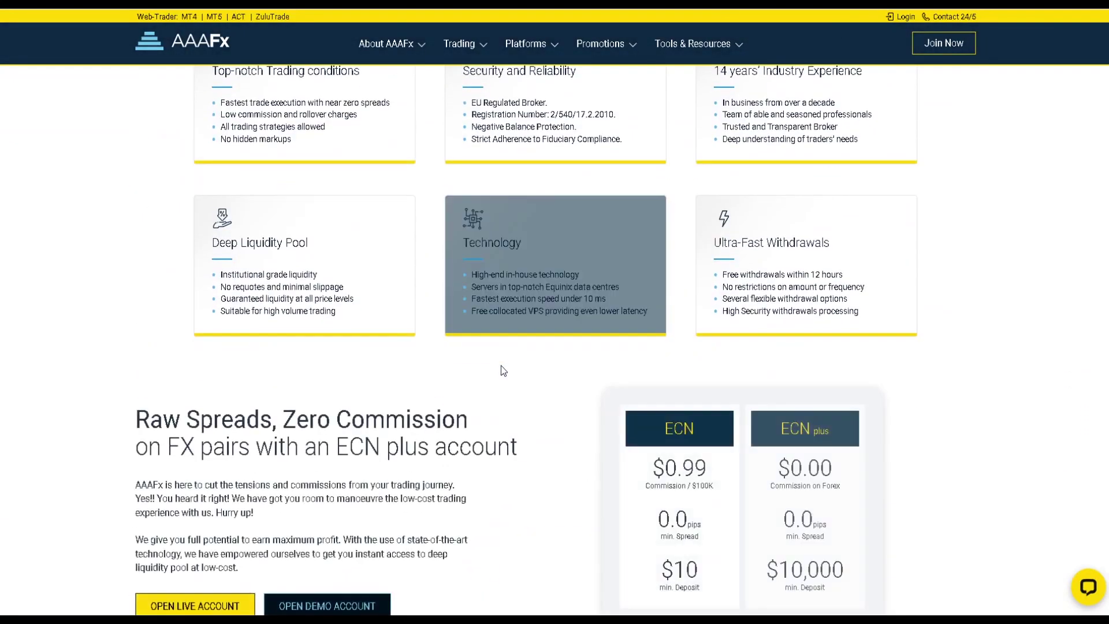
scroll(539, 426, down, 10)
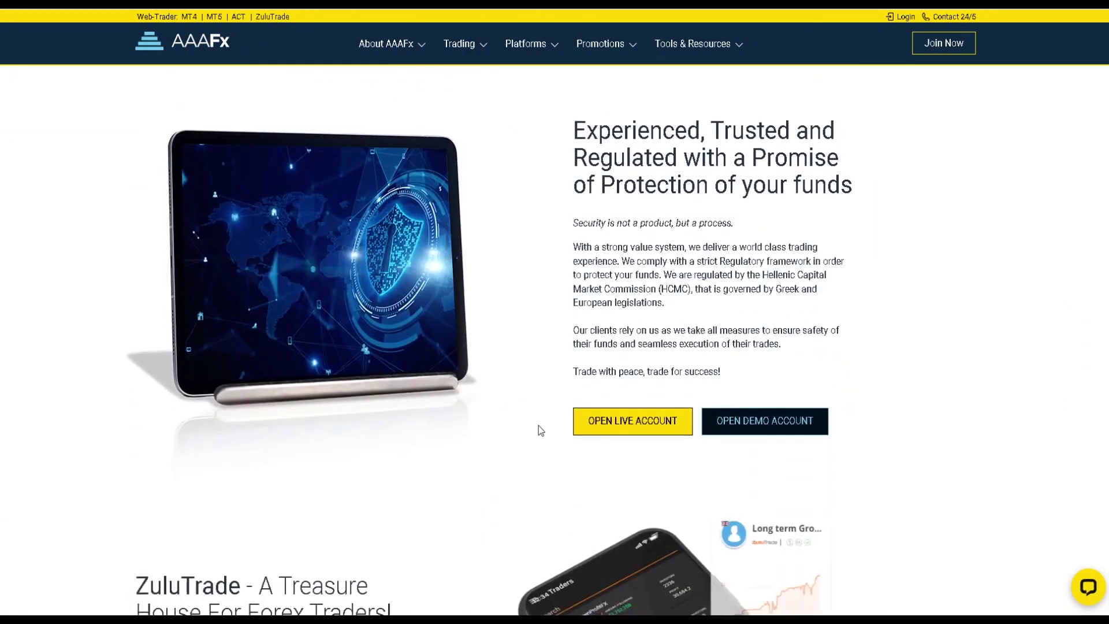
scroll(538, 425, down, 15)
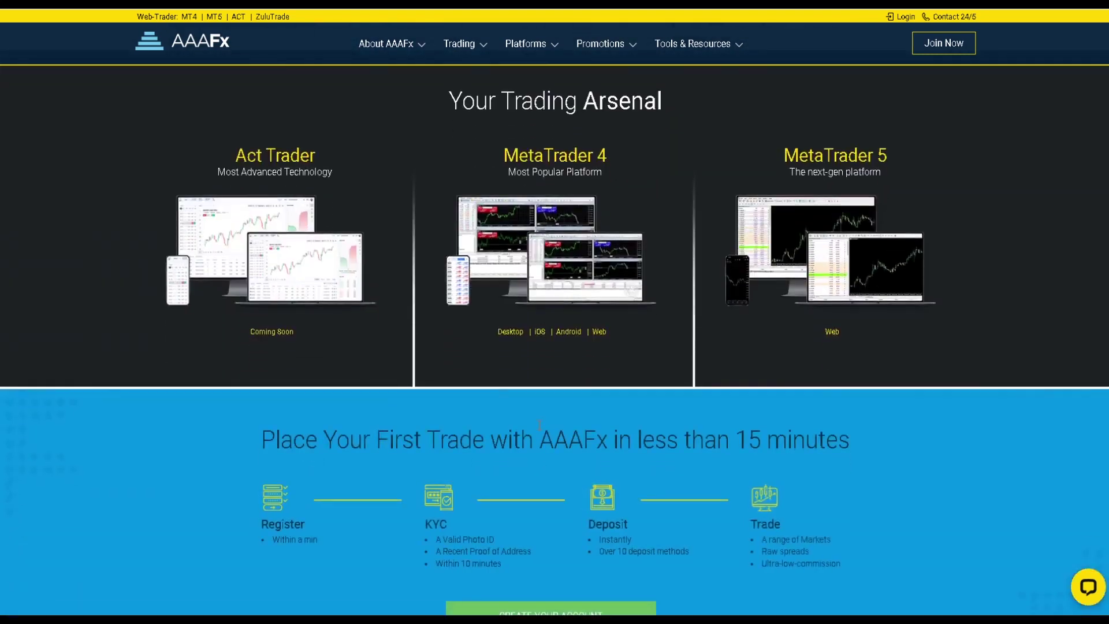
scroll(539, 425, down, 10)
scroll(538, 425, up, 20)
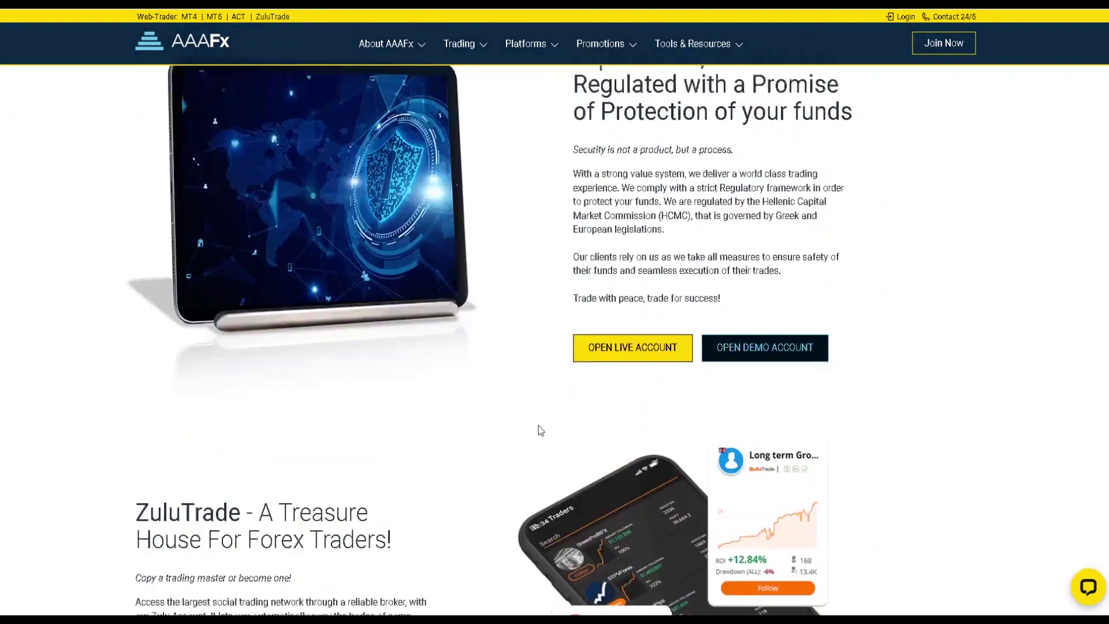
scroll(539, 425, up, 15)
Open Trading Products and read the Forex contract specifications down to Negative Balance Protection.
mouse_move(484, 58)
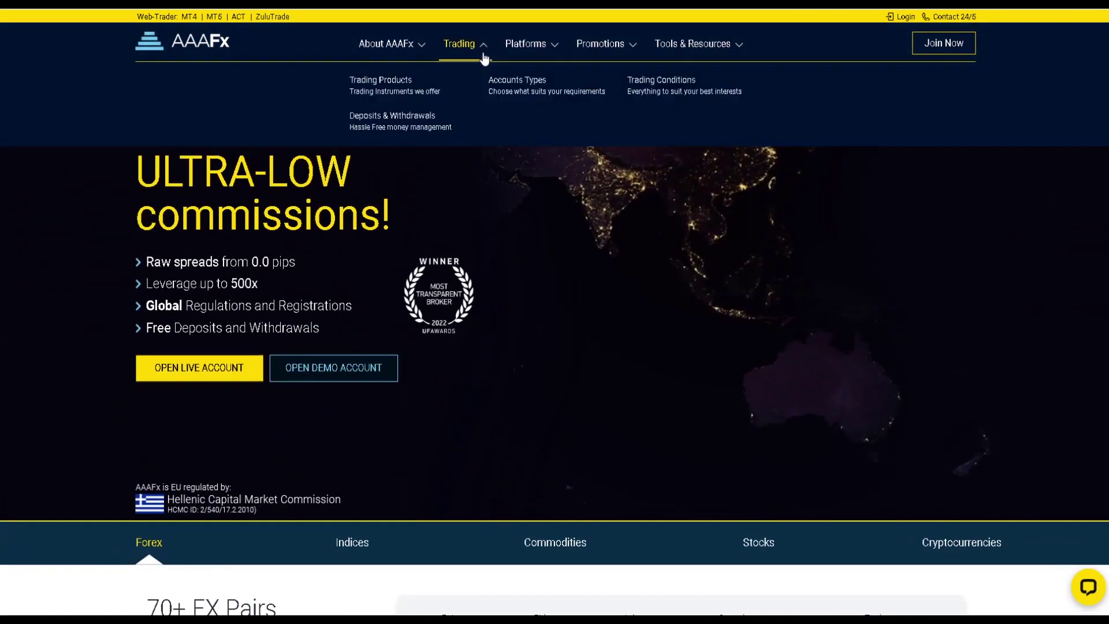
click(393, 83)
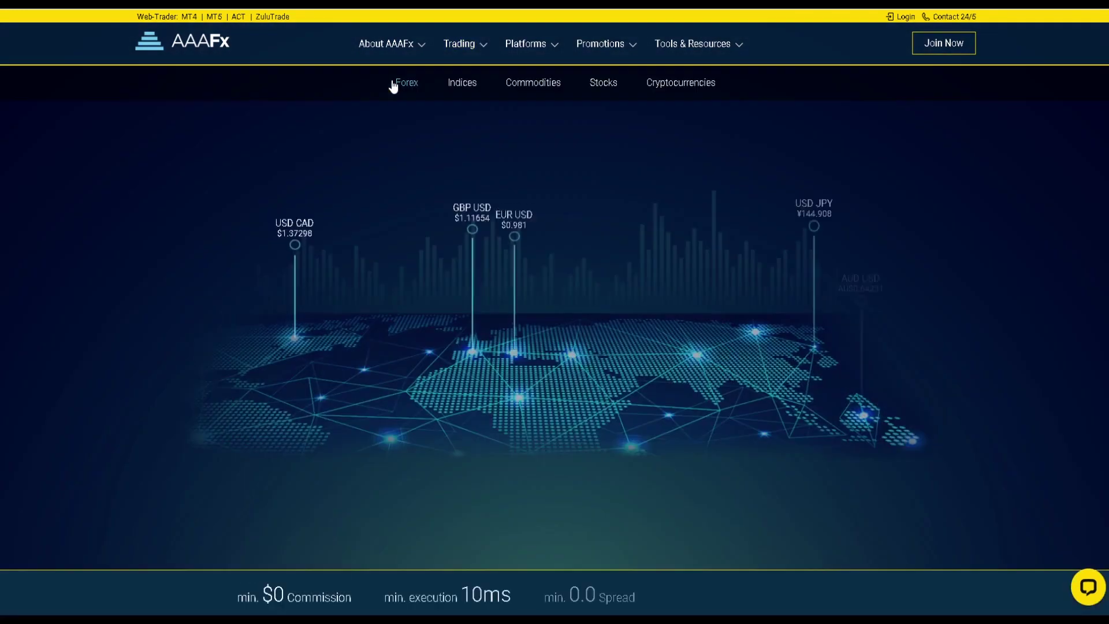
scroll(526, 225, down, 10)
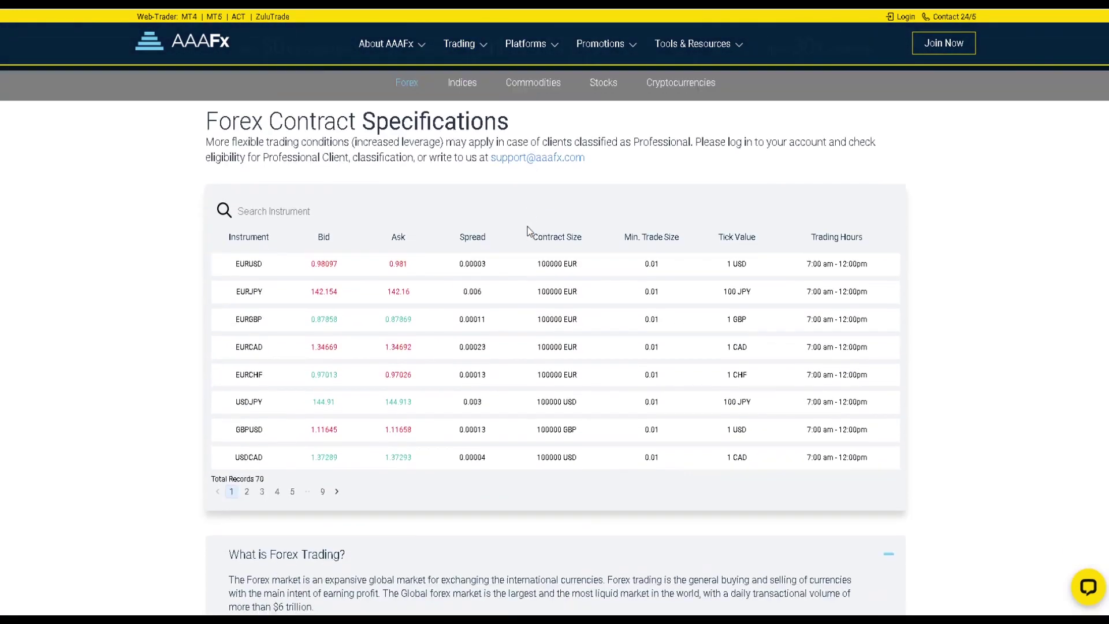
scroll(527, 229, down, 12)
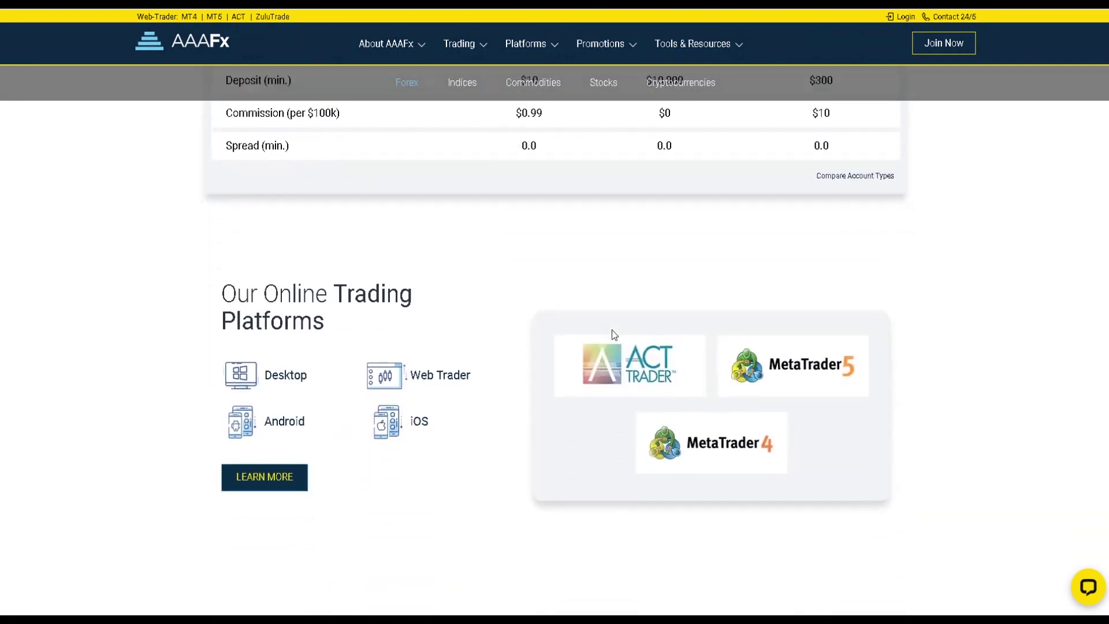
scroll(611, 330, down, 1)
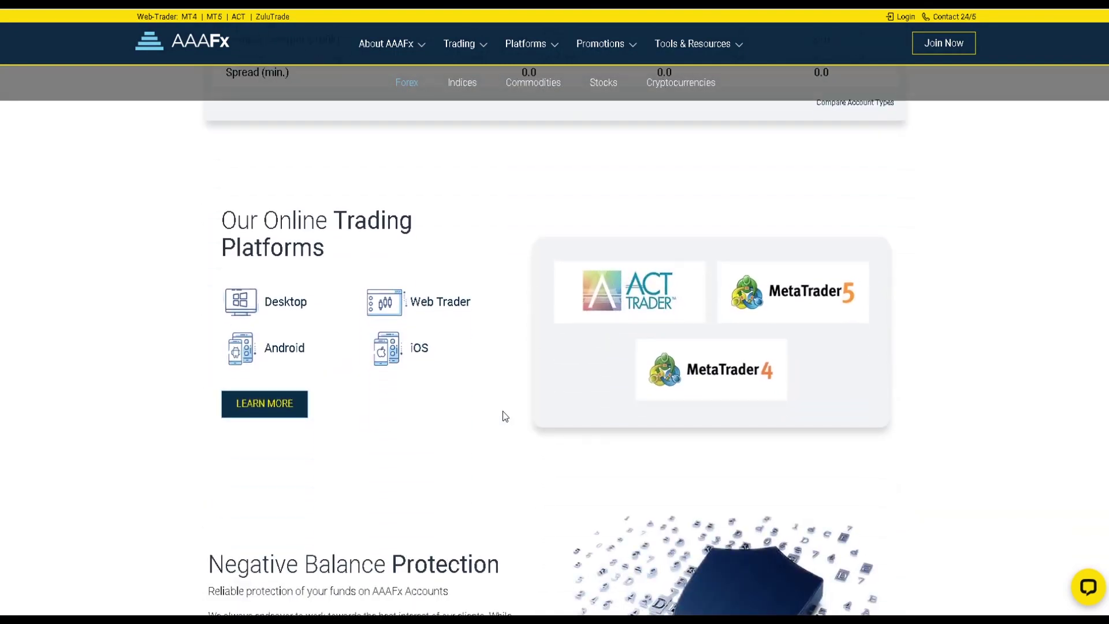
scroll(503, 411, down, 5)
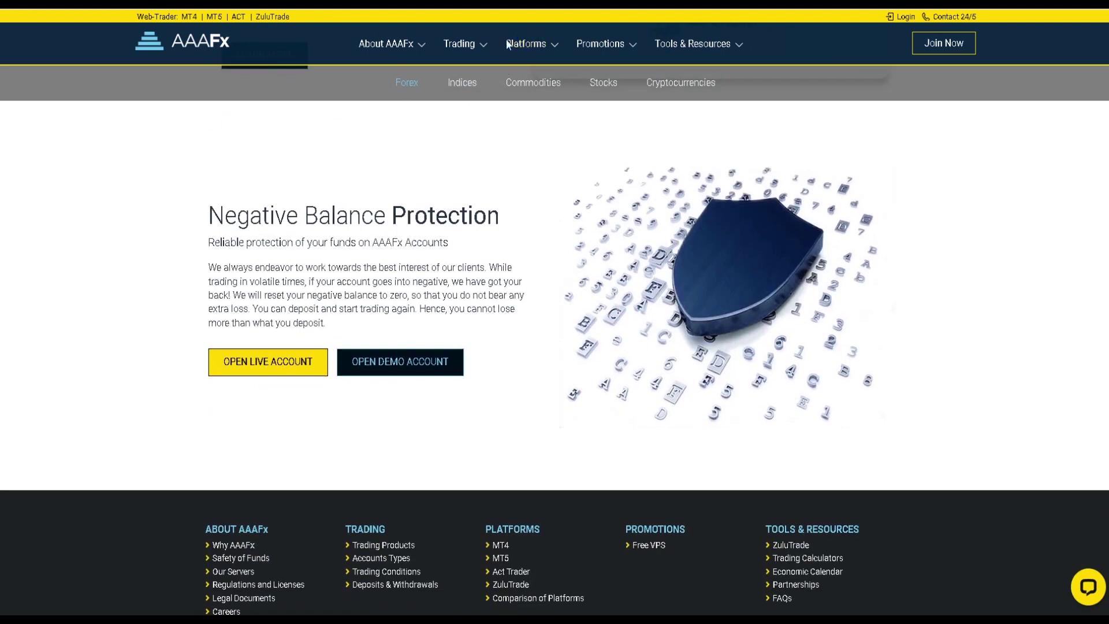
Open AAAFx's Deposits & Withdrawals page and skim it.
mouse_move(467, 46)
click(420, 123)
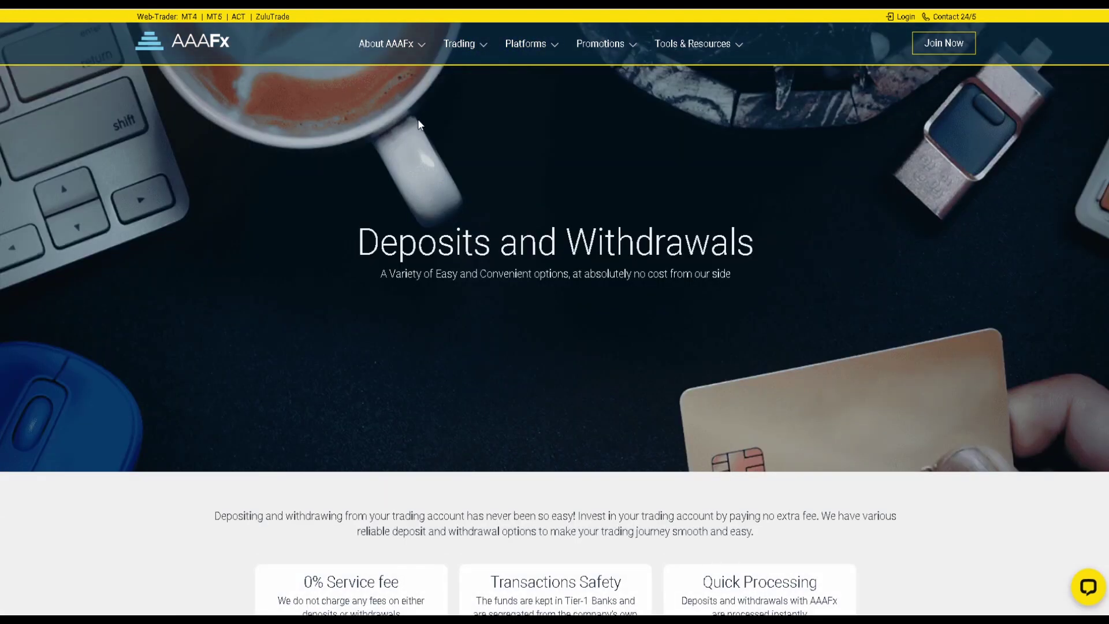
scroll(612, 331, down, 12)
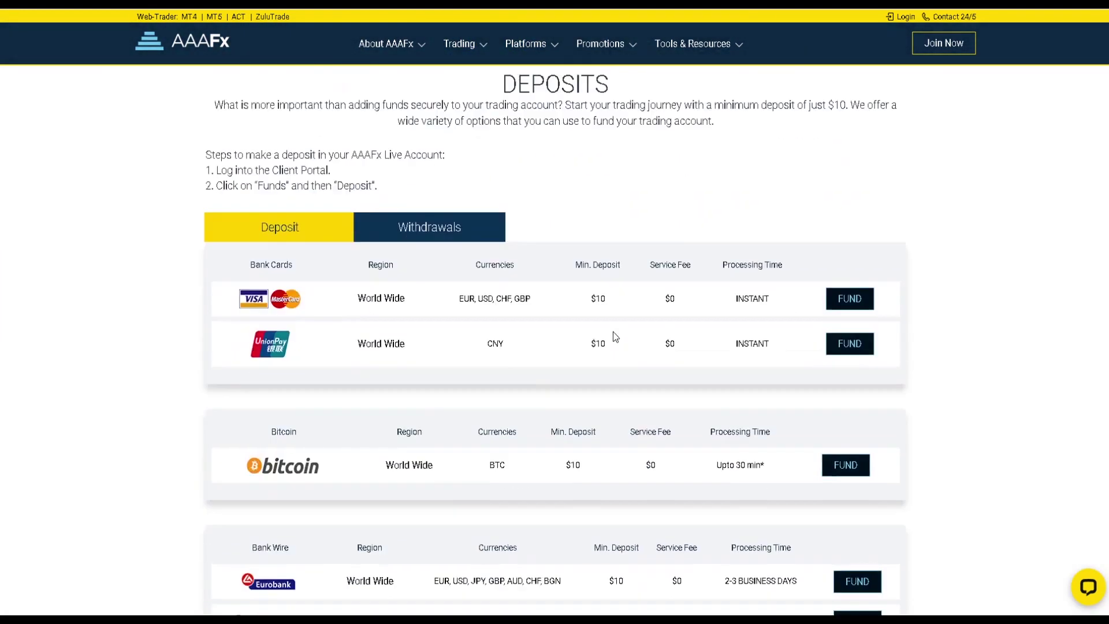
scroll(613, 332, down, 14)
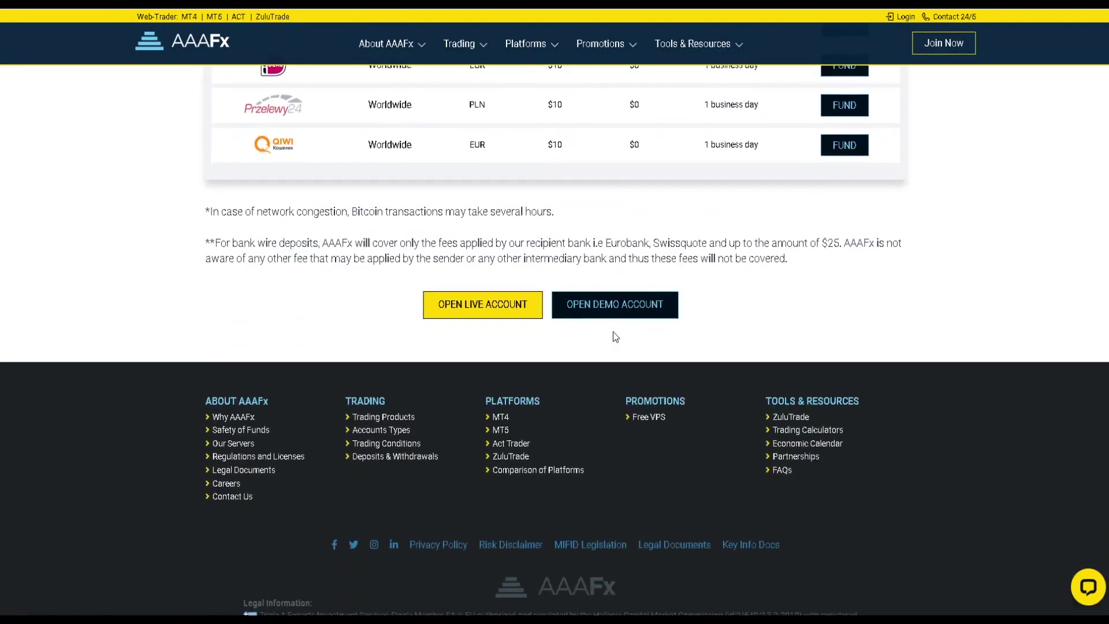
scroll(513, 189, up, 16)
Open the Regulations and Licenses page and scroll through it.
mouse_move(386, 46)
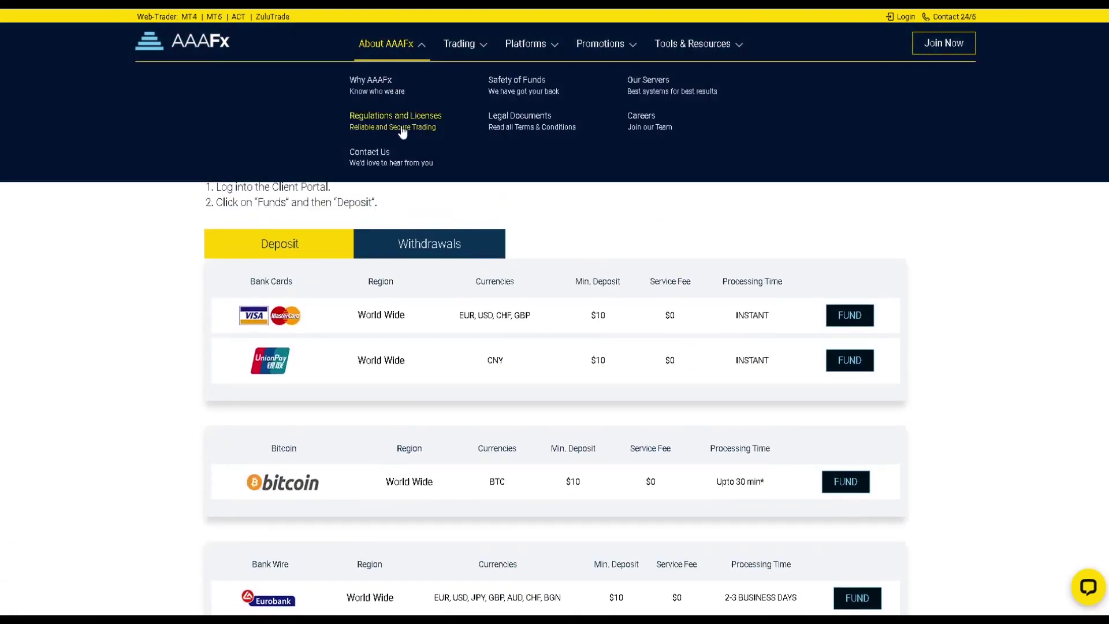
click(403, 131)
scroll(504, 298, down, 15)
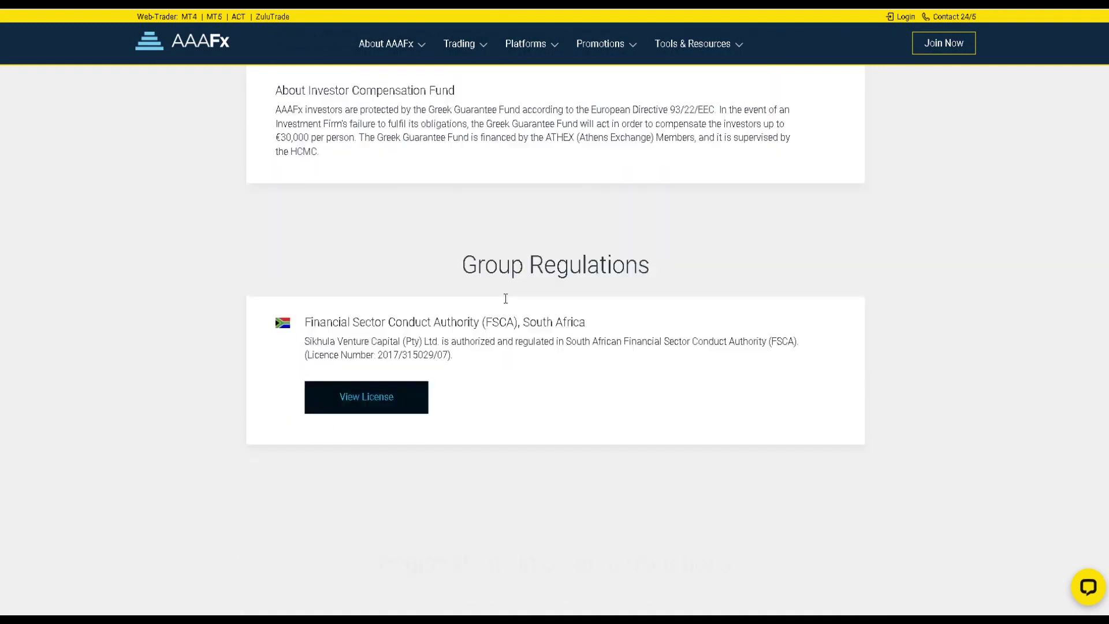
scroll(504, 298, down, 20)
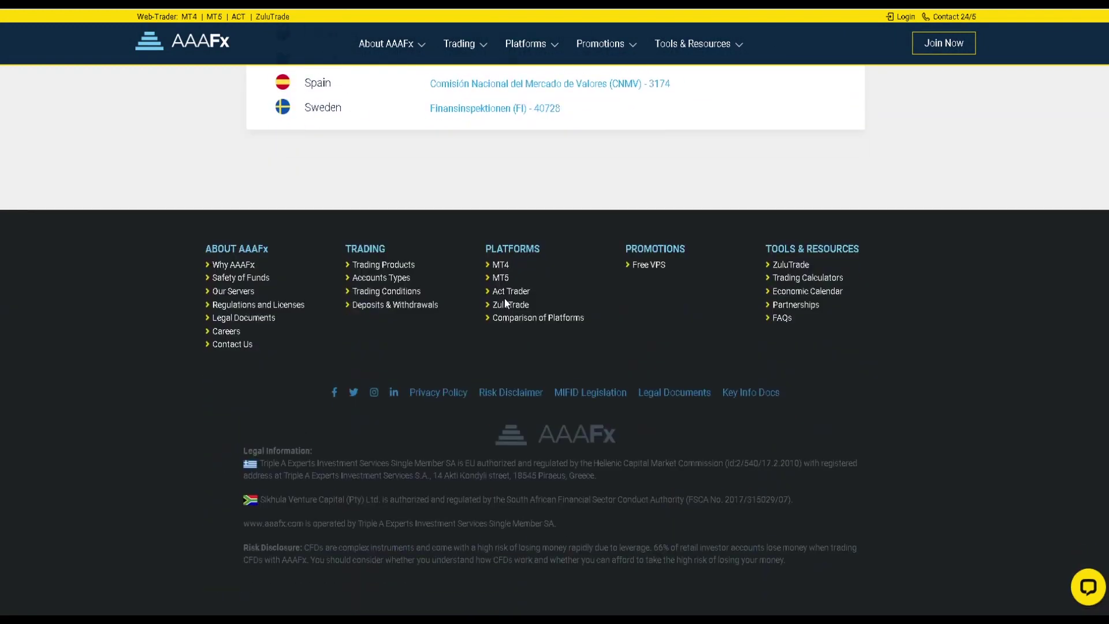
scroll(504, 299, up, 20)
scroll(503, 298, up, 1)
Open Platforms > Comparison of Platforms and scroll through the comparison table.
mouse_move(386, 44)
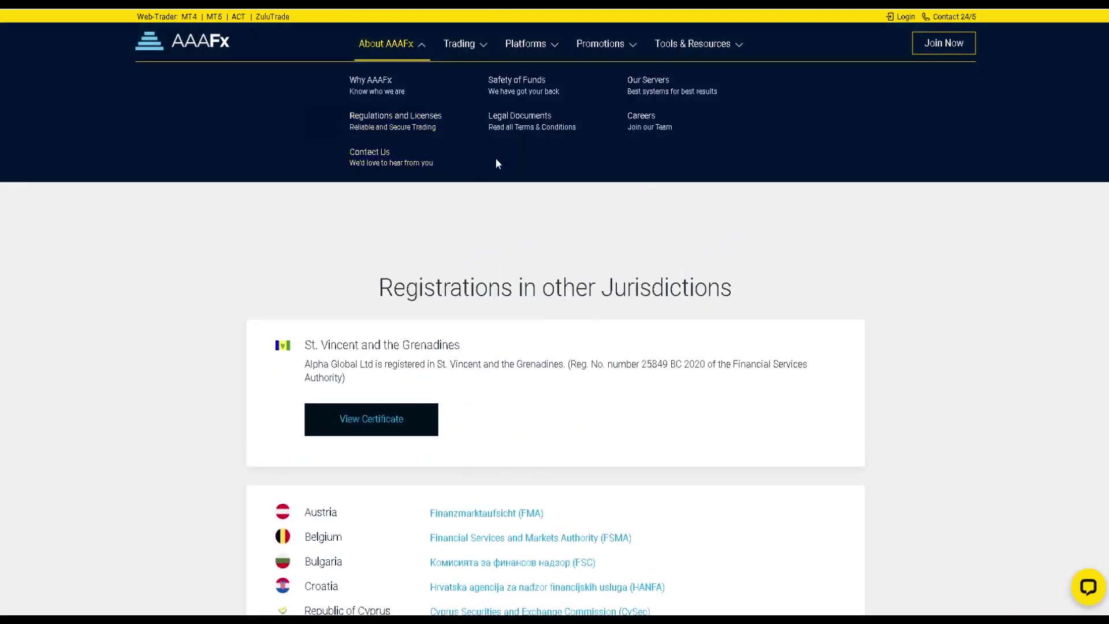
mouse_move(552, 51)
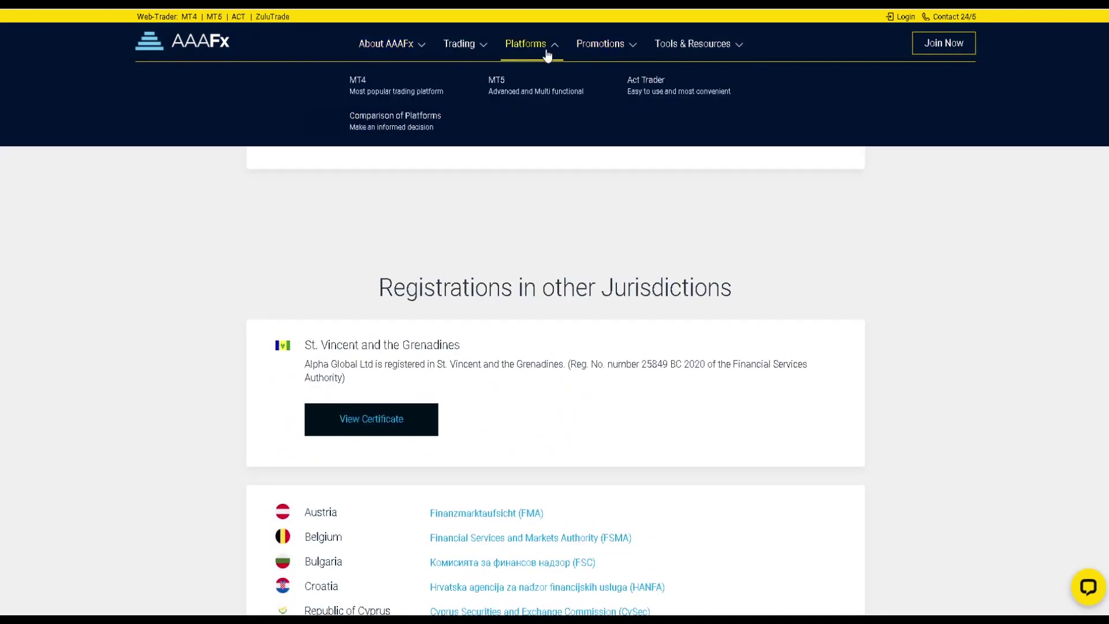
click(410, 130)
scroll(484, 328, down, 8)
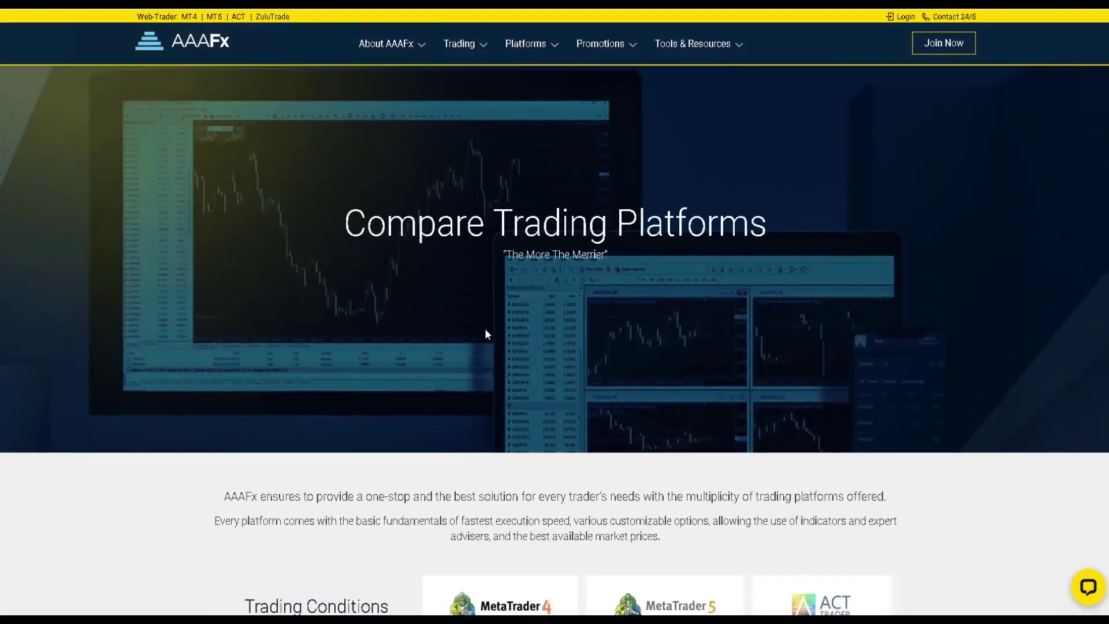
scroll(486, 329, down, 10)
scroll(485, 329, up, 15)
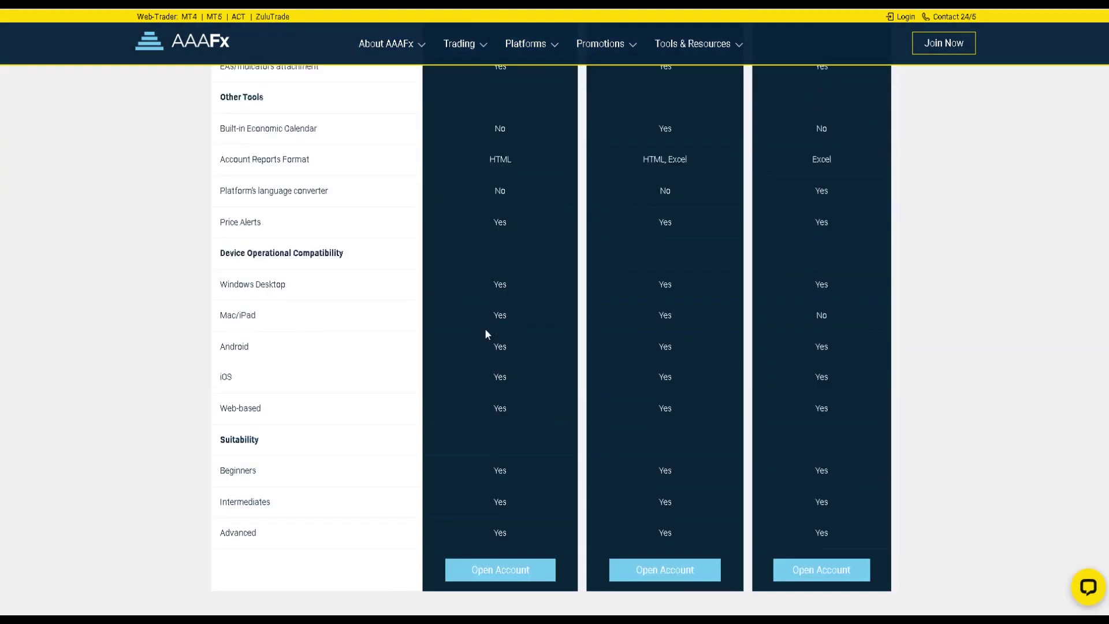
scroll(486, 329, up, 4)
Open Trading > Trading Conditions and scroll down to the footer.
mouse_move(459, 44)
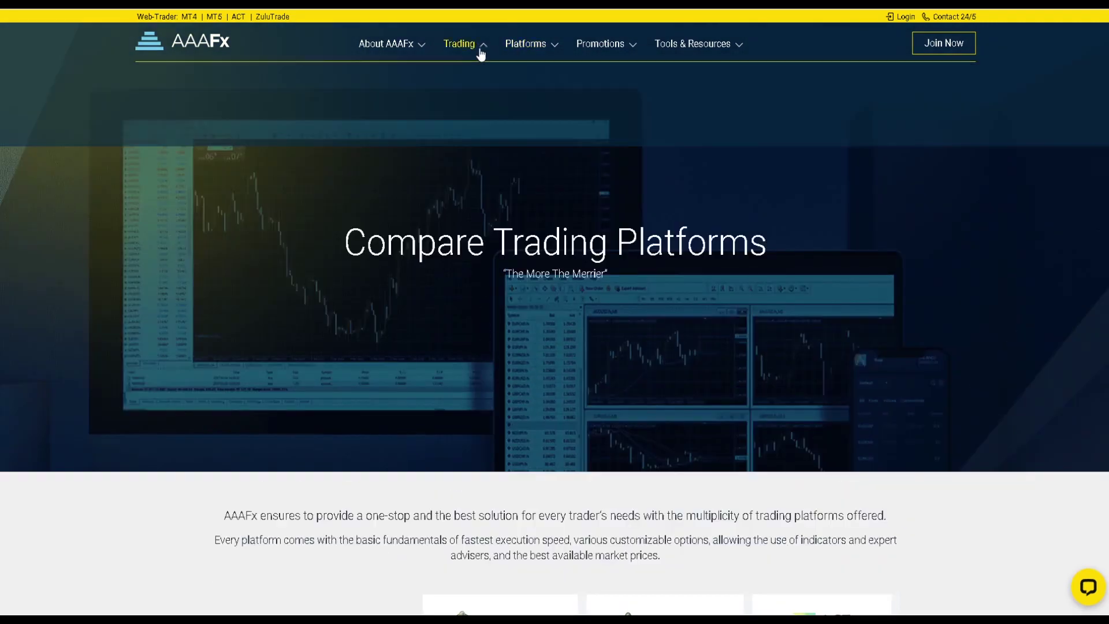
click(653, 85)
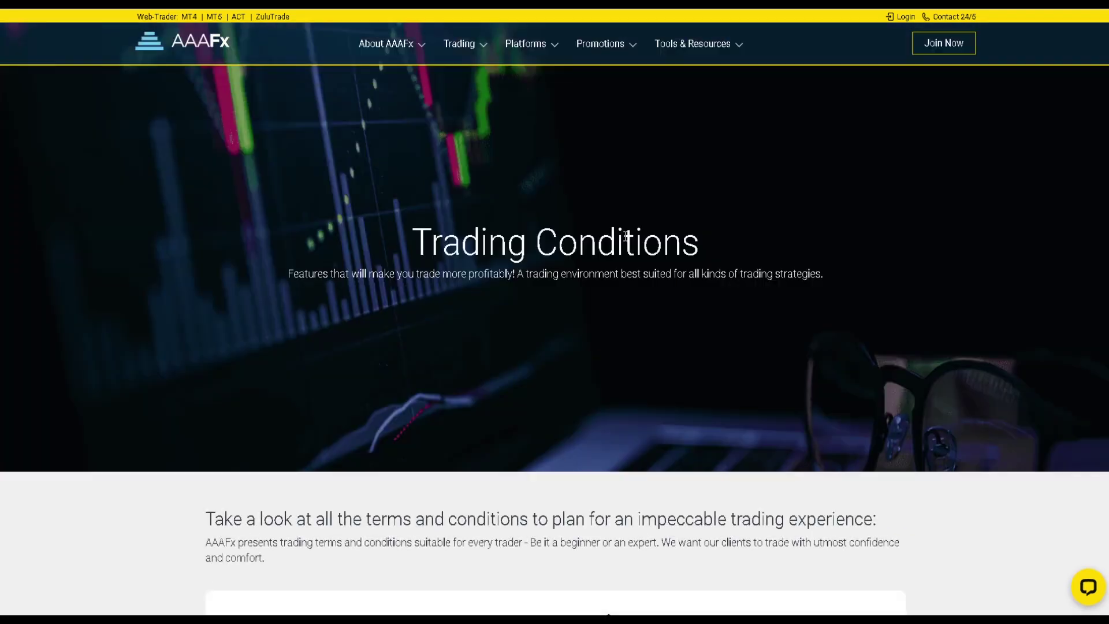
scroll(627, 241, down, 10)
scroll(626, 240, down, 10)
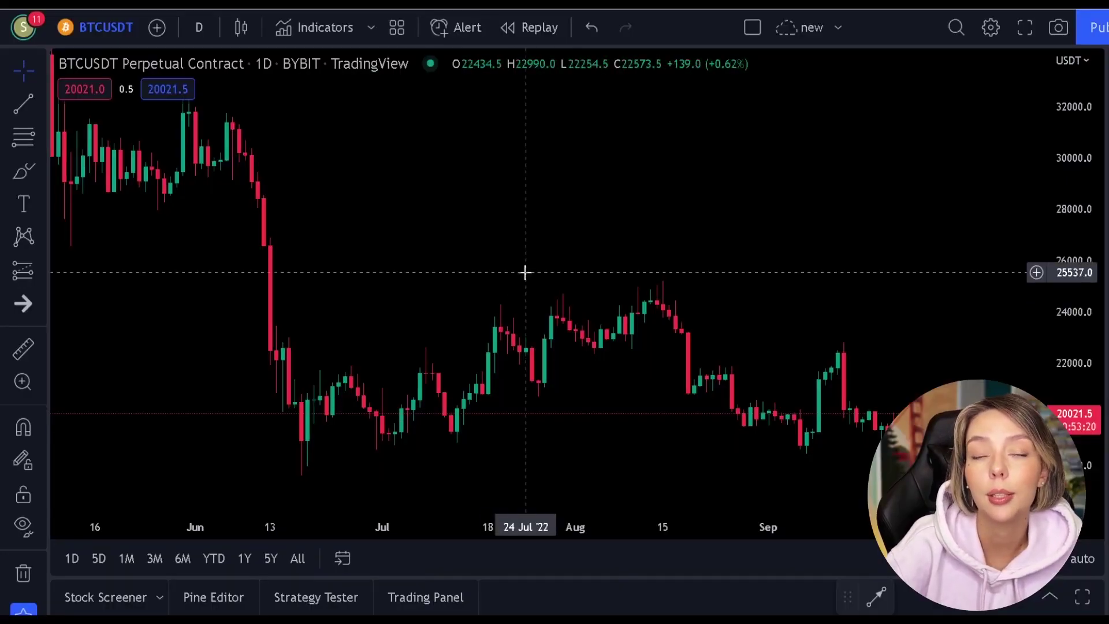
Pan the daily BTCUSDT chart back to the Sep–Dec 2021 candles.
drag(525, 270, 807, 341)
drag(377, 178, 832, 438)
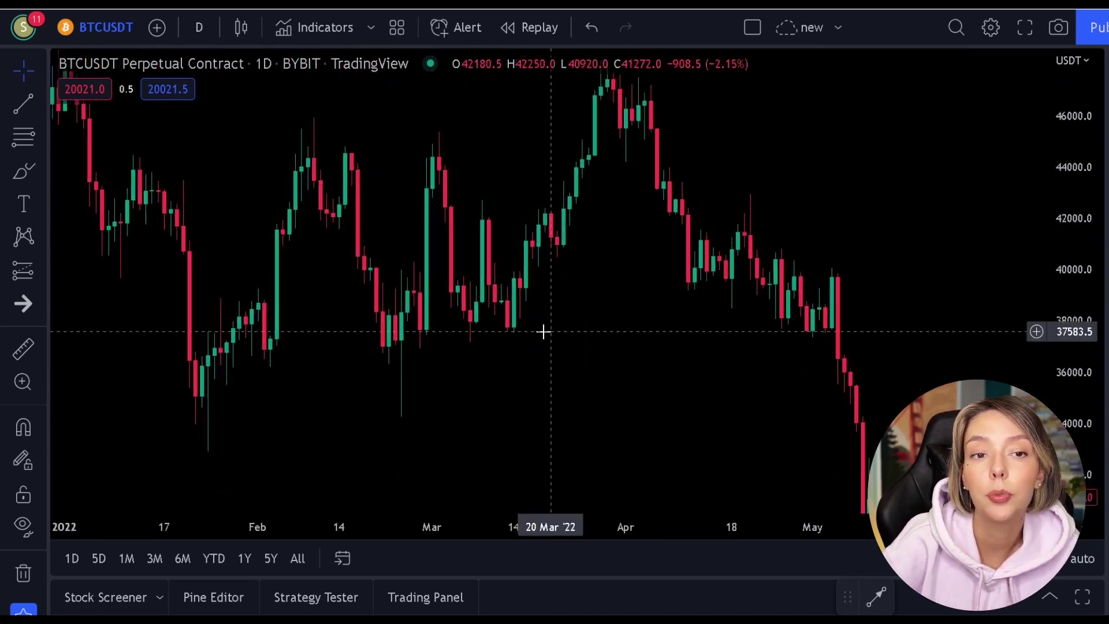
drag(324, 347, 809, 451)
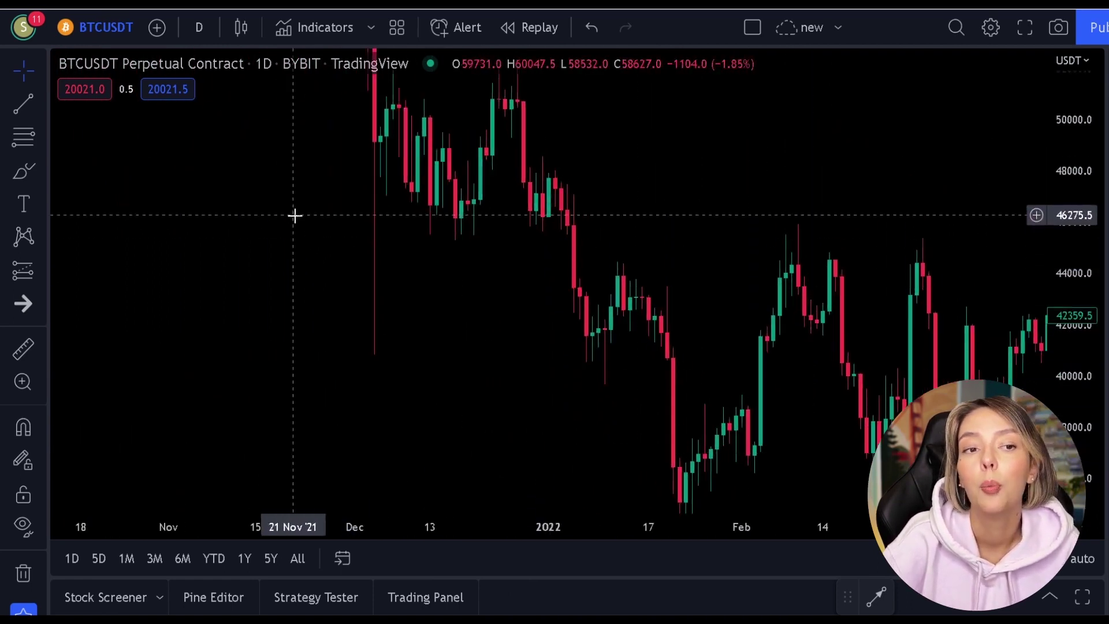
drag(295, 216, 727, 496)
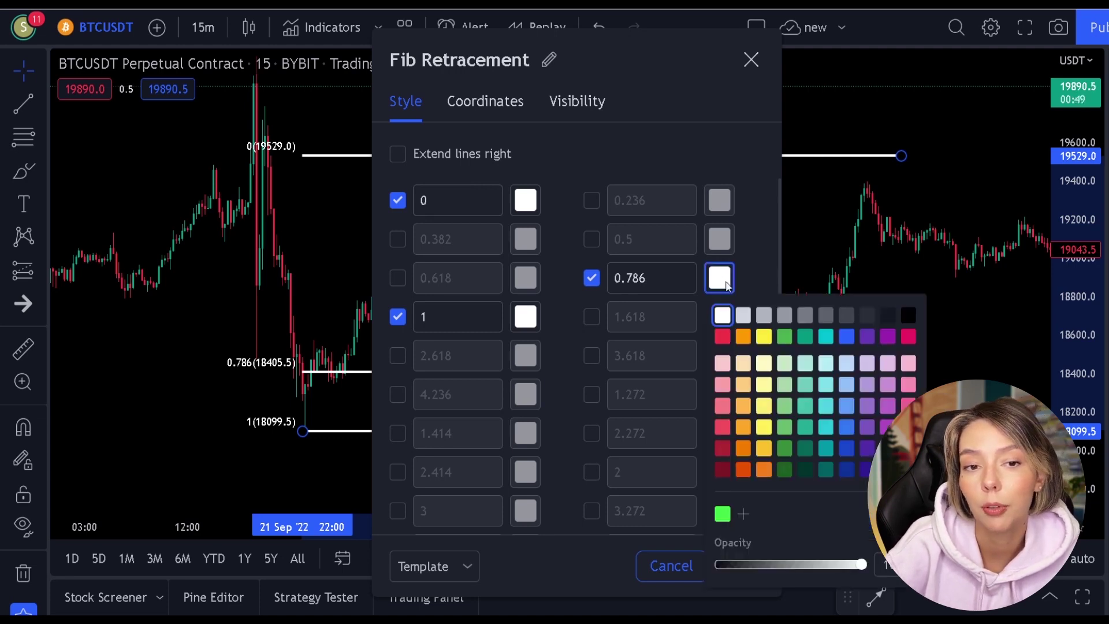
Colour the Fib Retracement's 0.786 level green and apply the settings.
click(754, 242)
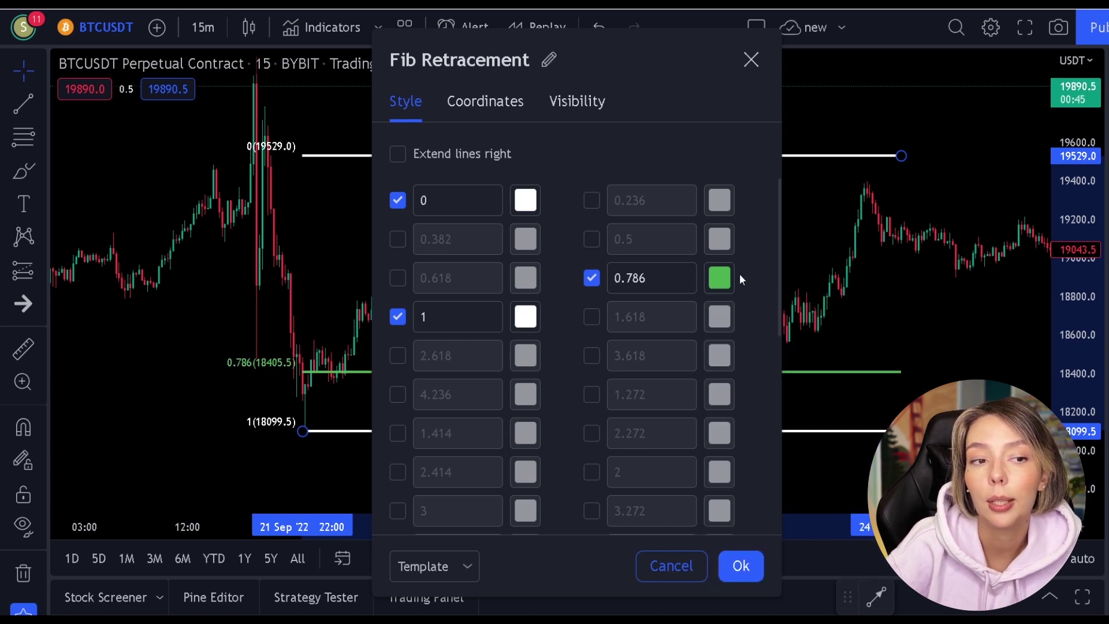
click(722, 278)
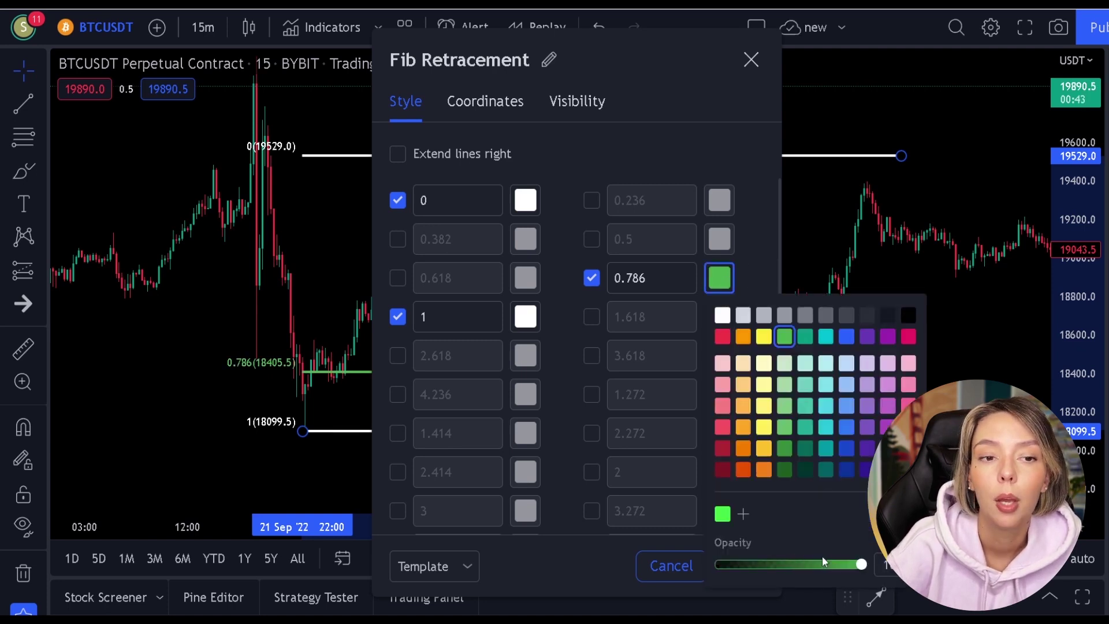
click(745, 225)
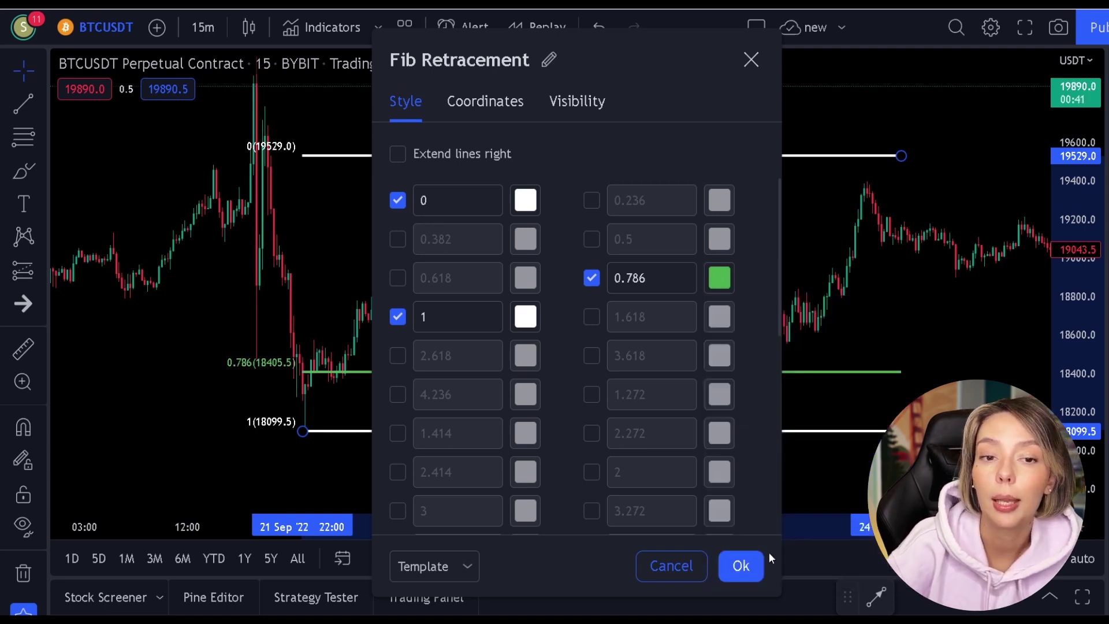
click(750, 569)
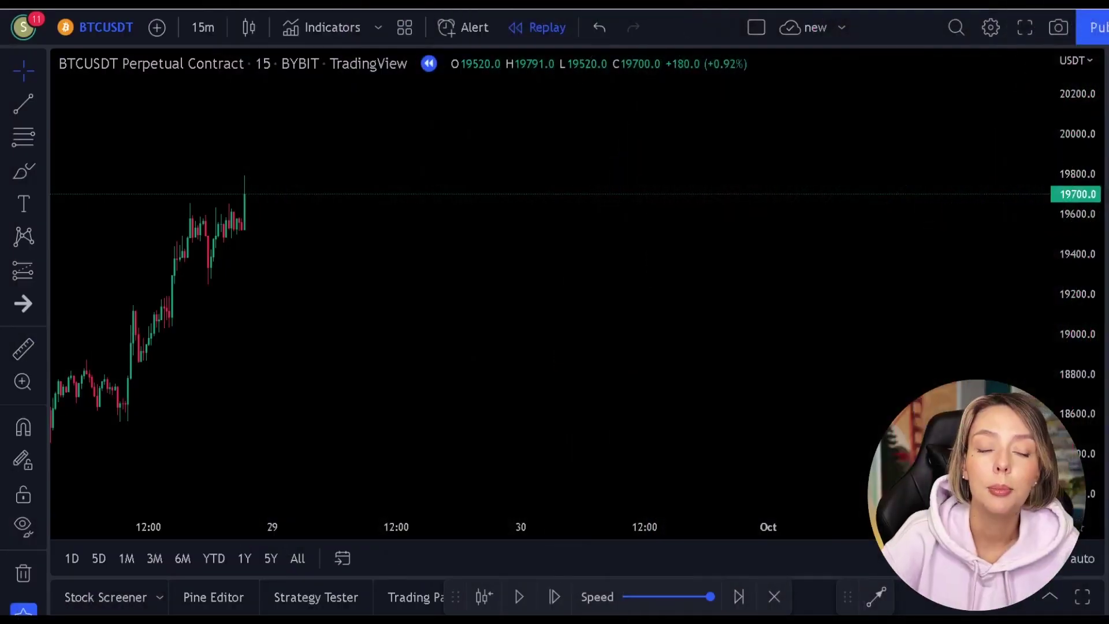
click(28, 172)
mouse_move(157, 382)
mouse_down()
mouse_move(92, 417)
mouse_move(182, 375)
mouse_up()
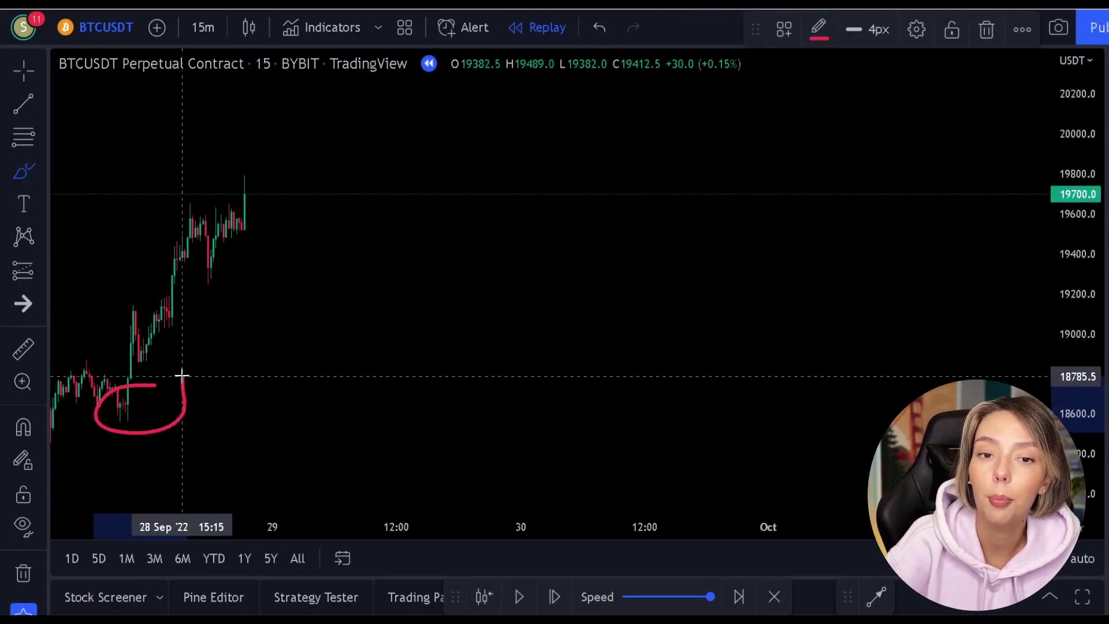
mouse_move(271, 145)
mouse_down()
mouse_move(230, 158)
mouse_move(247, 193)
mouse_move(272, 156)
mouse_up()
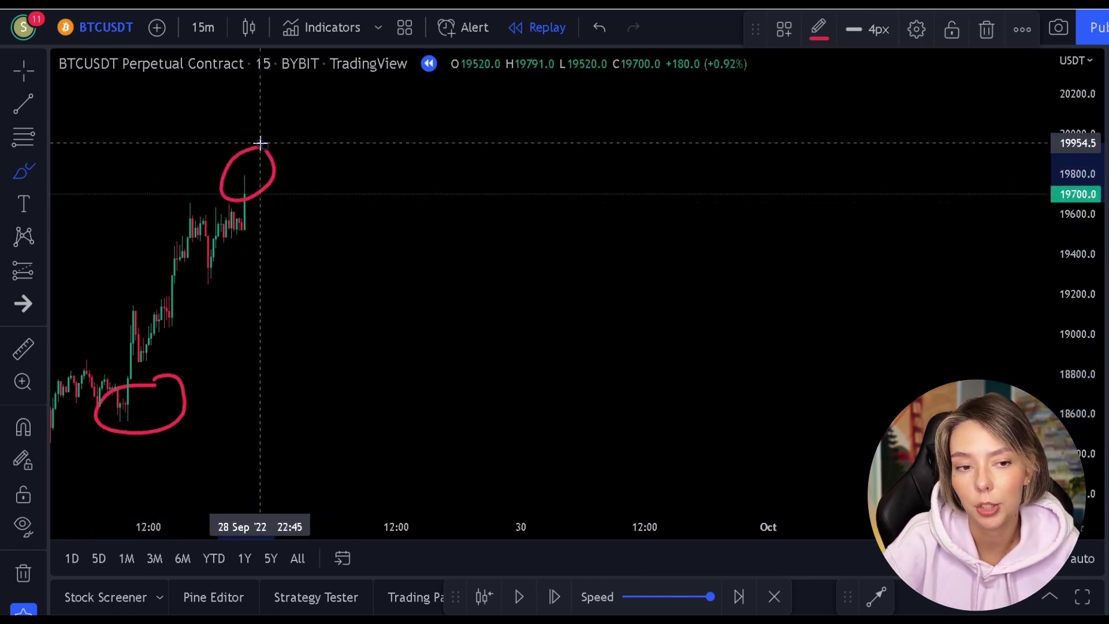
key(ctrl+z)
key(ctrl+z)
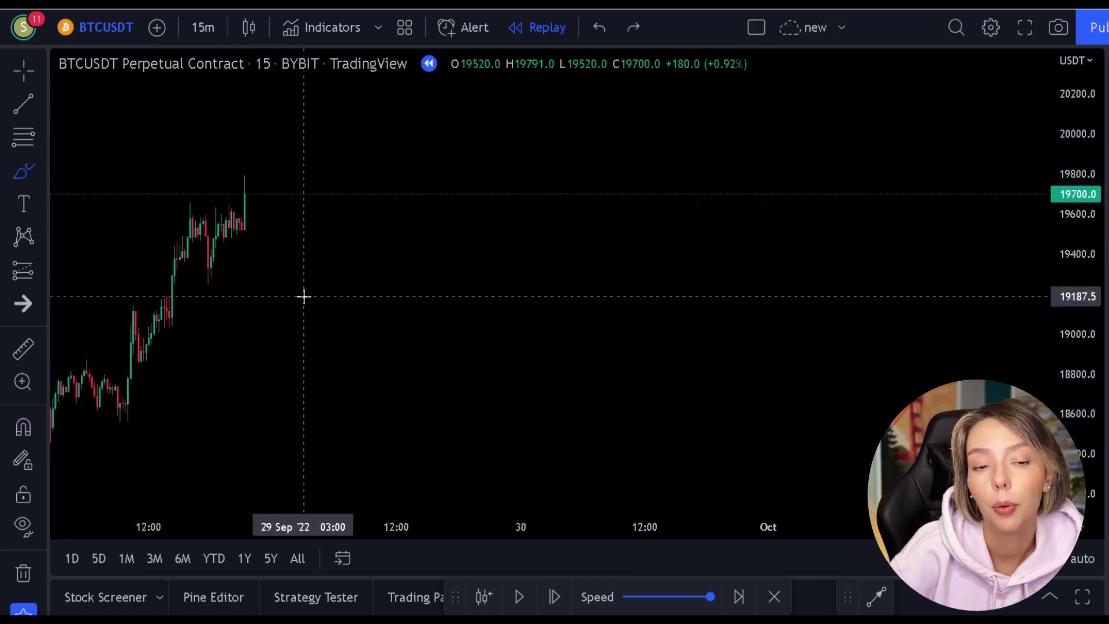
Draw a Fib Retracement from the 18559 low to the 19788.0 high.
click(11, 140)
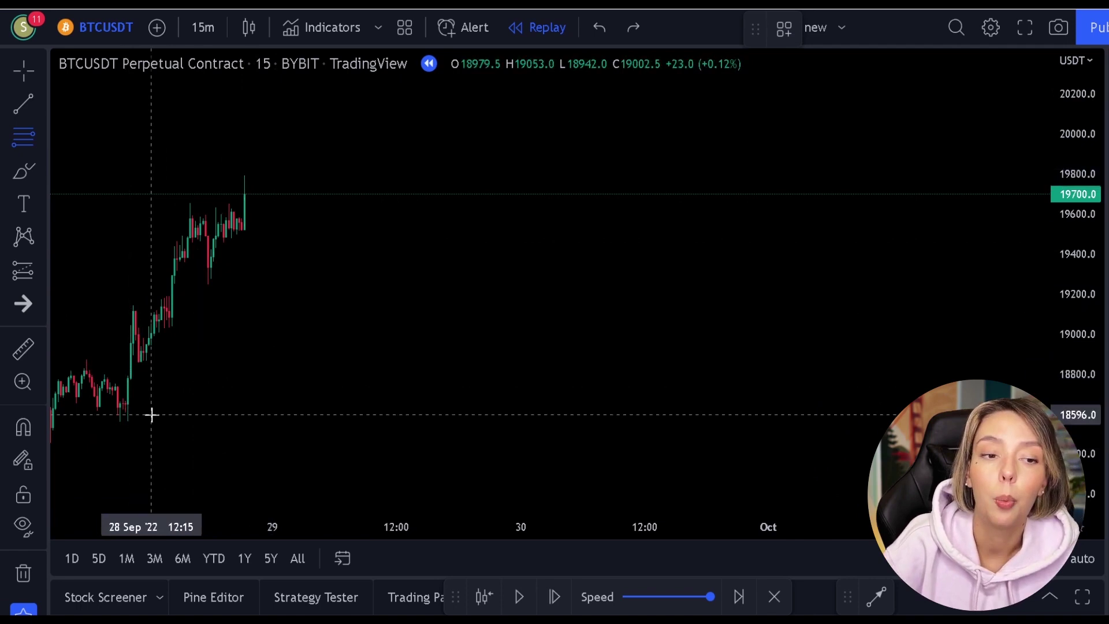
click(122, 422)
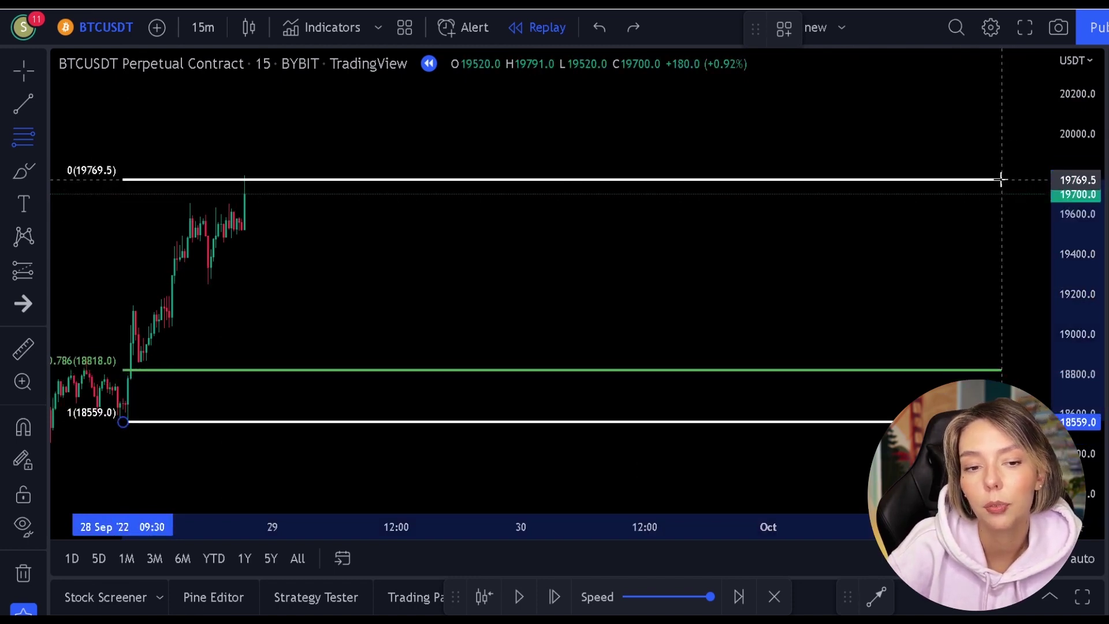
click(1002, 178)
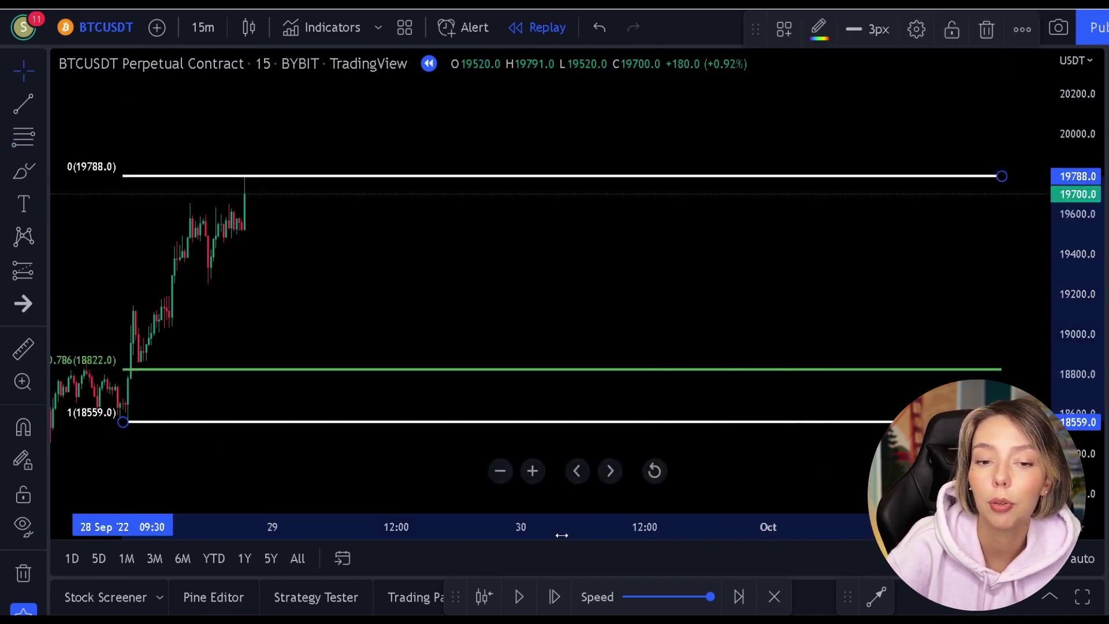
Replay candles until price nears the 0.786 level, then pan to view the whole retracement.
click(520, 597)
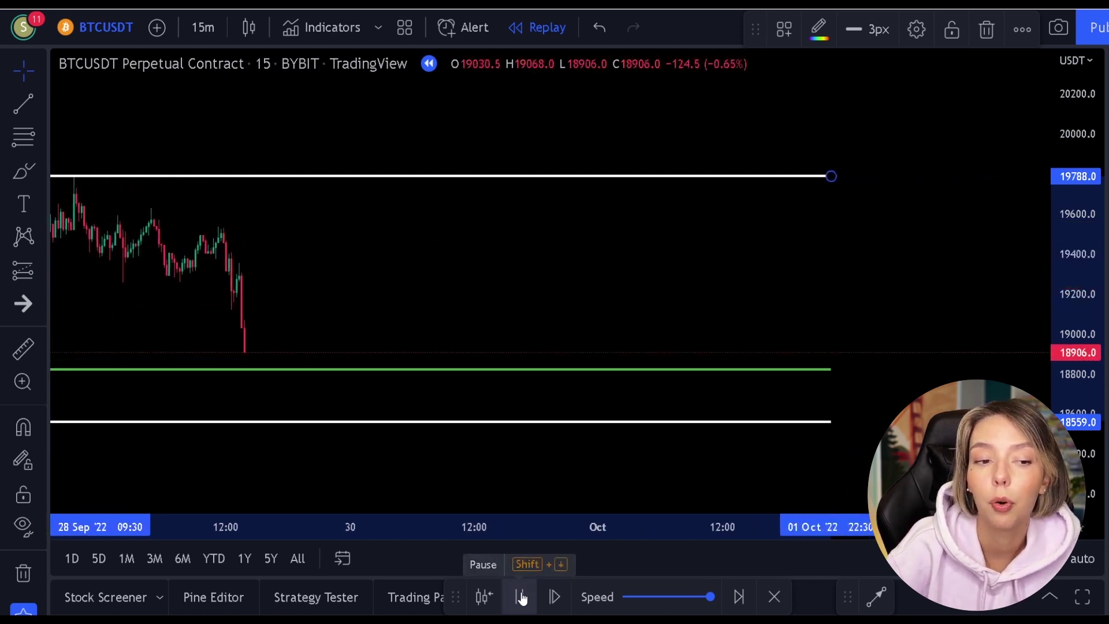
click(521, 597)
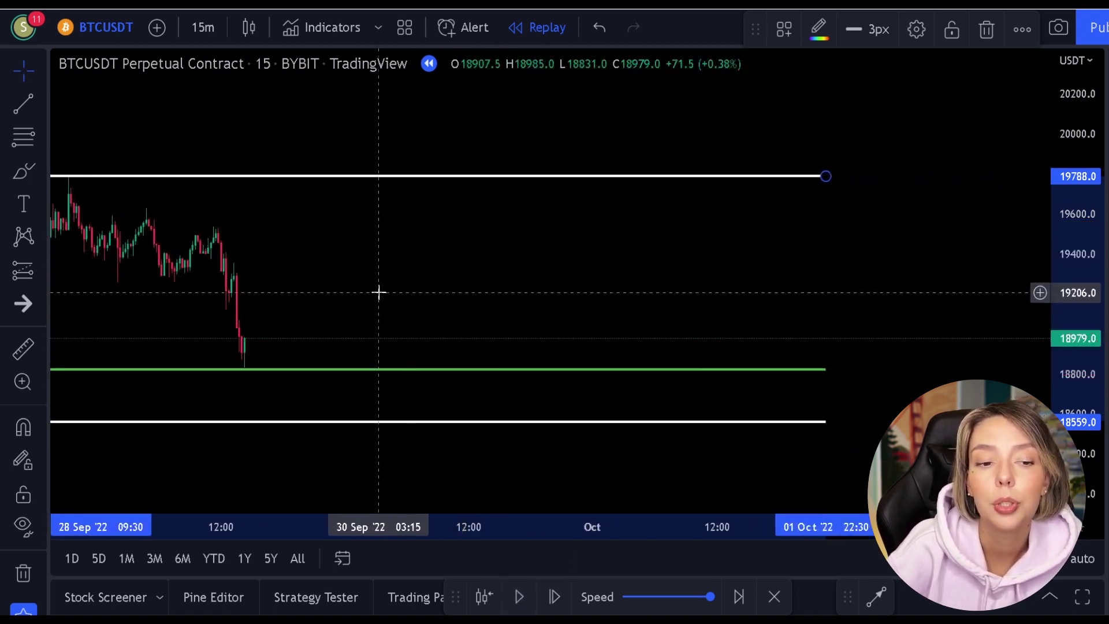
drag(379, 292, 614, 278)
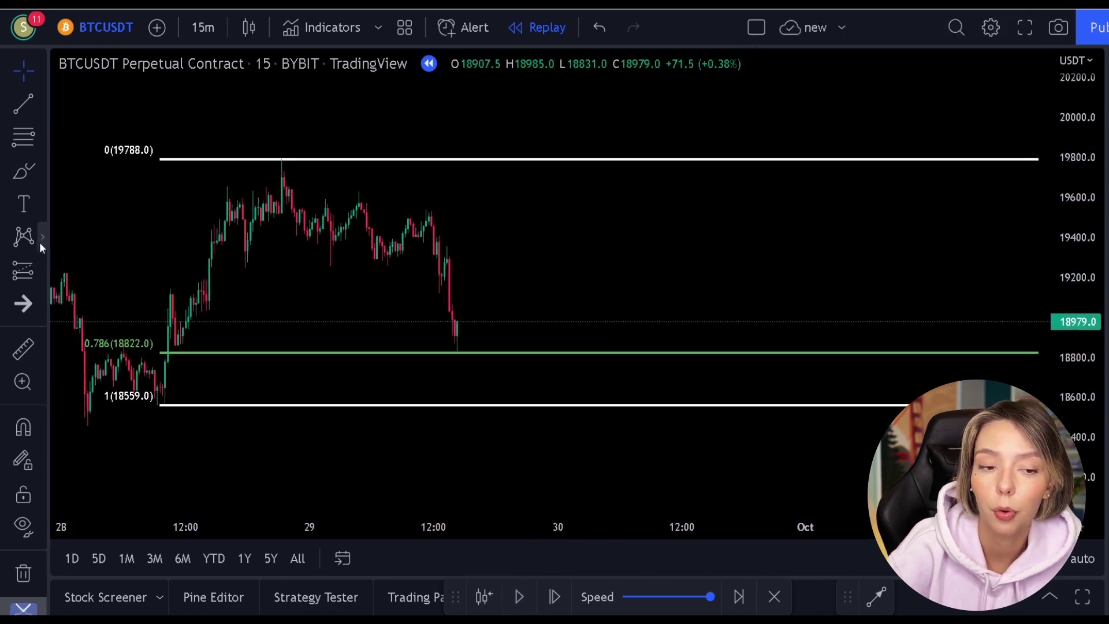
Place a Long Position with entry at 18864.
click(25, 274)
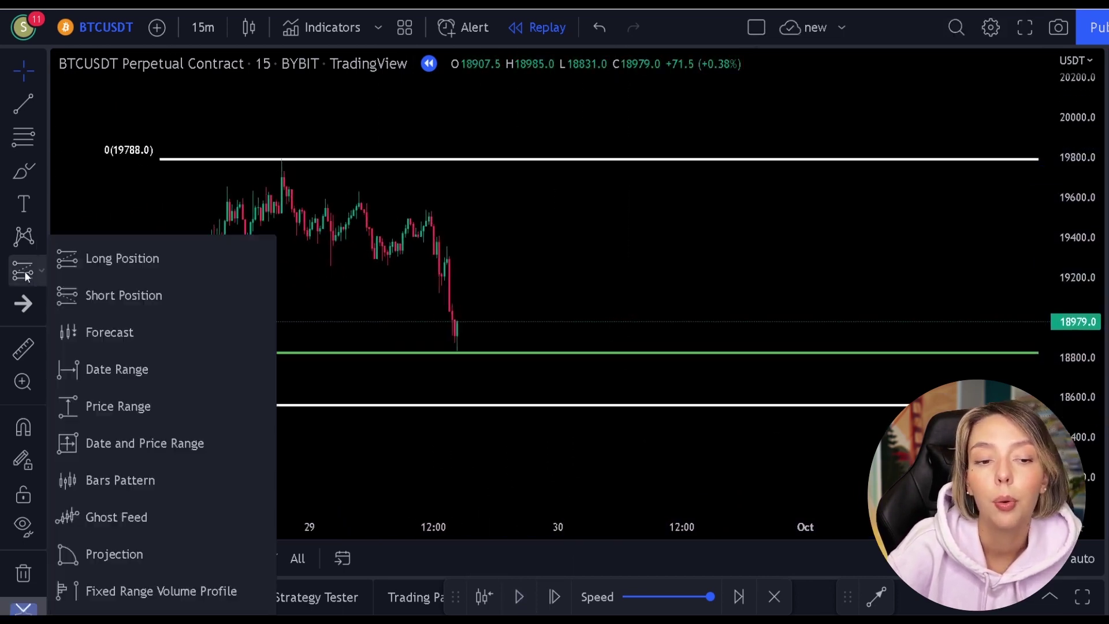
click(88, 264)
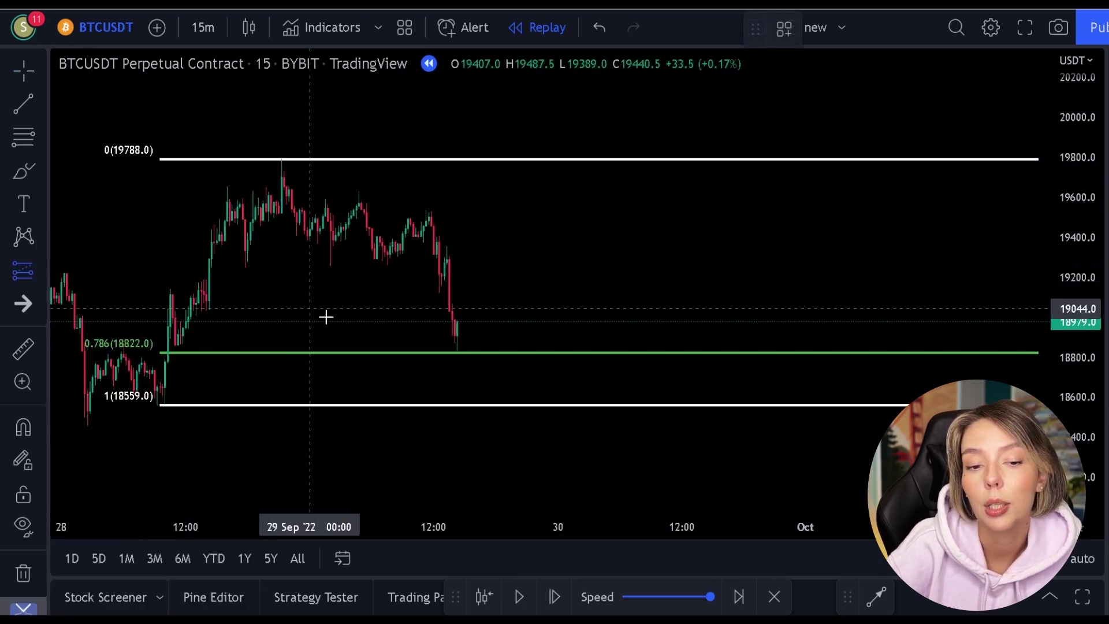
click(457, 344)
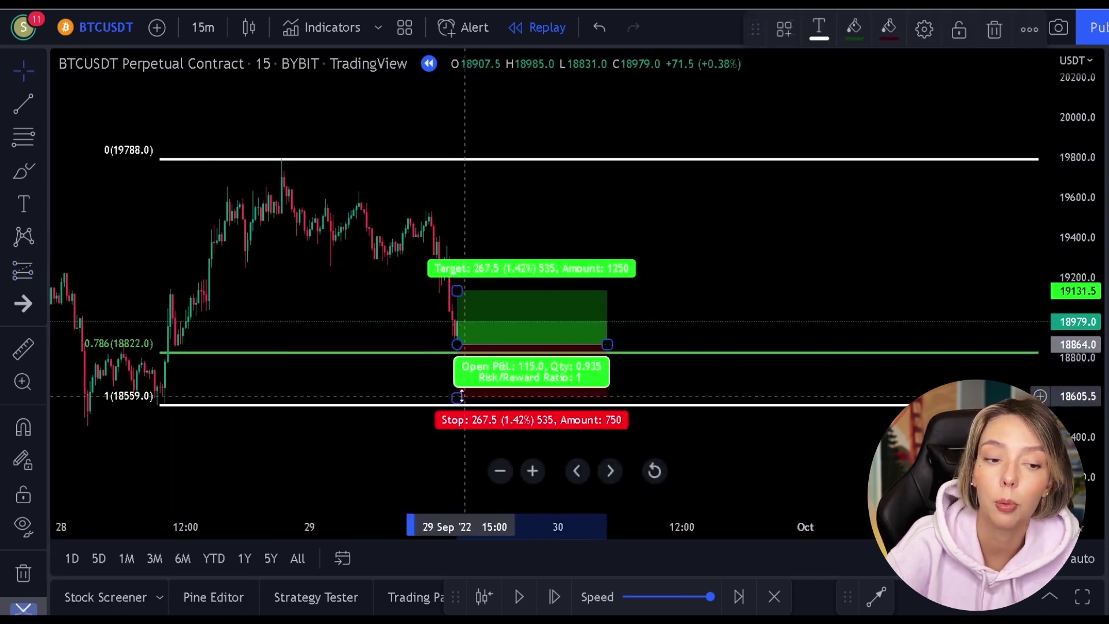
Set the long's stop to 18503.5, target to 19769.5, and stretch it far right.
drag(461, 396, 462, 416)
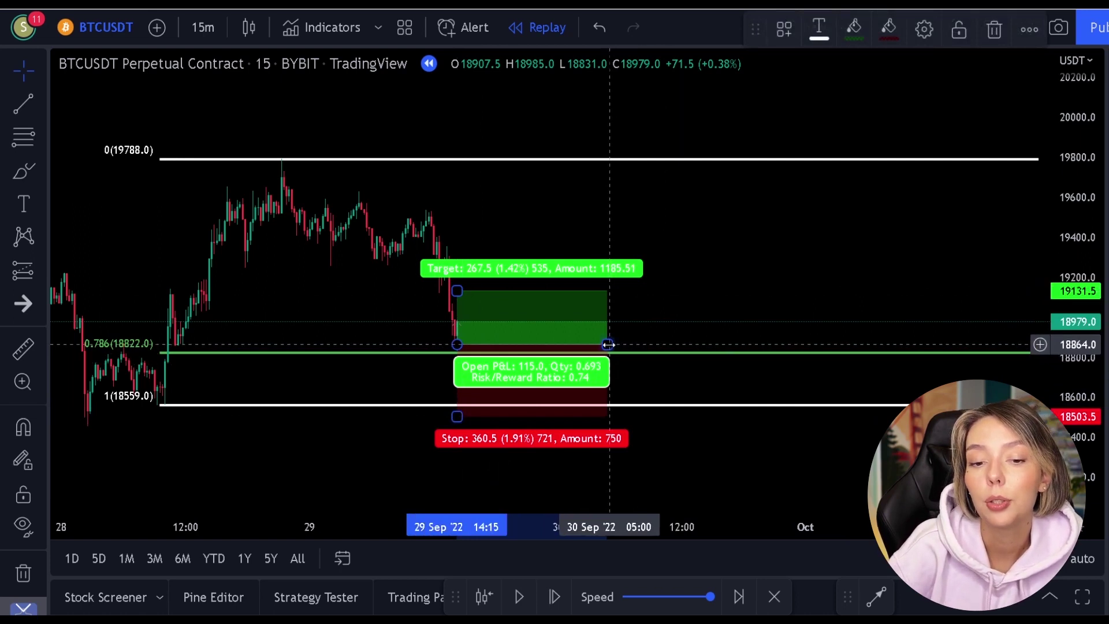
mouse_move(608, 344)
mouse_down()
mouse_move(731, 322)
mouse_move(1031, 316)
mouse_up()
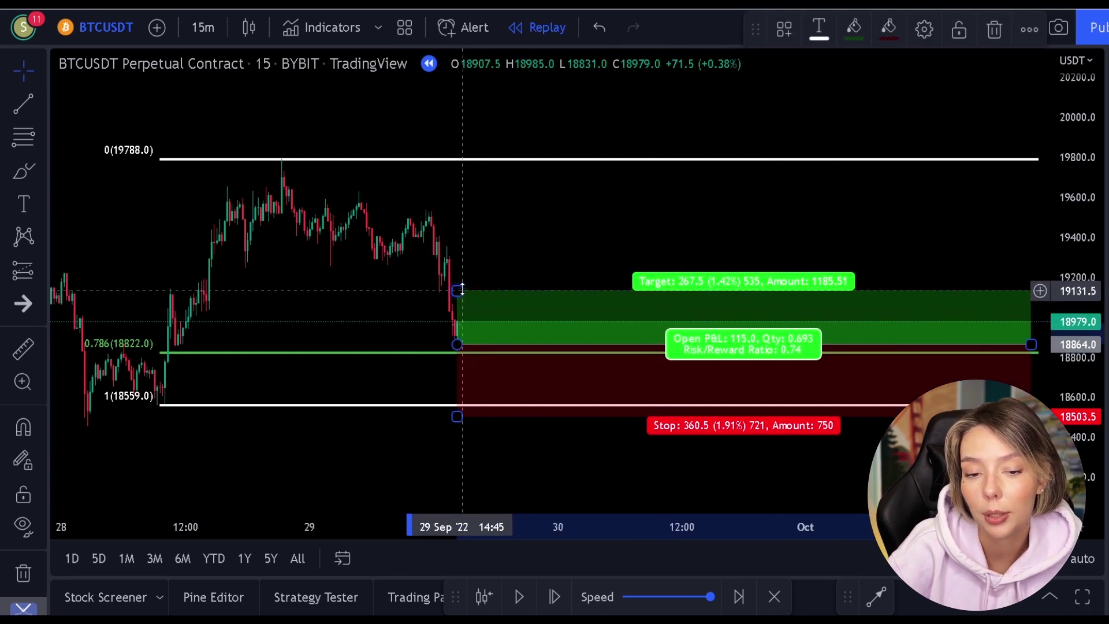
drag(461, 289, 471, 165)
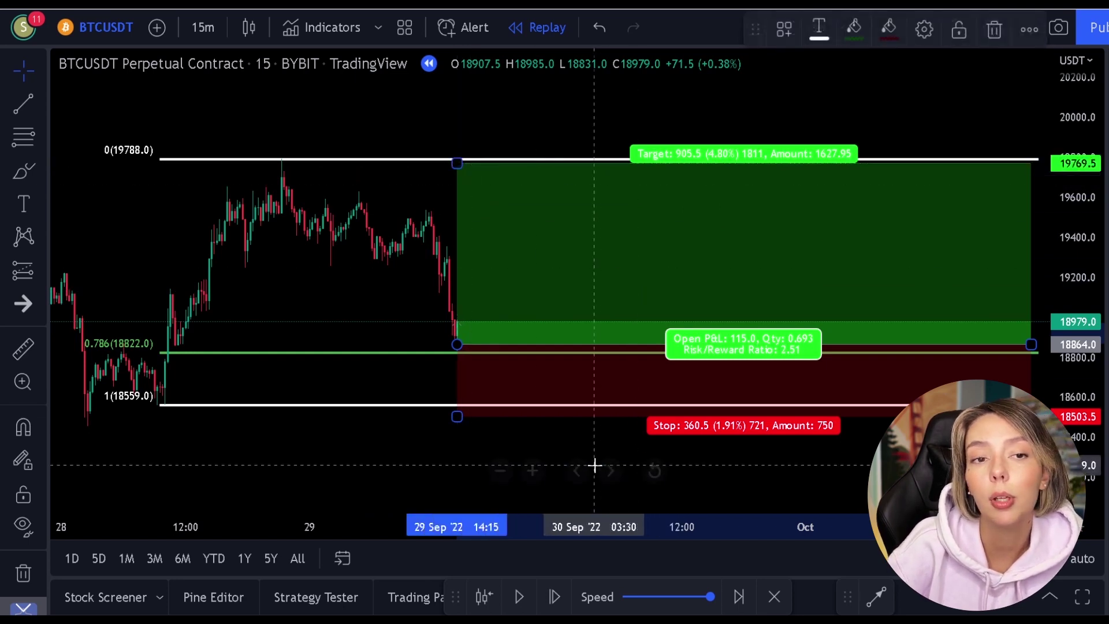
click(459, 446)
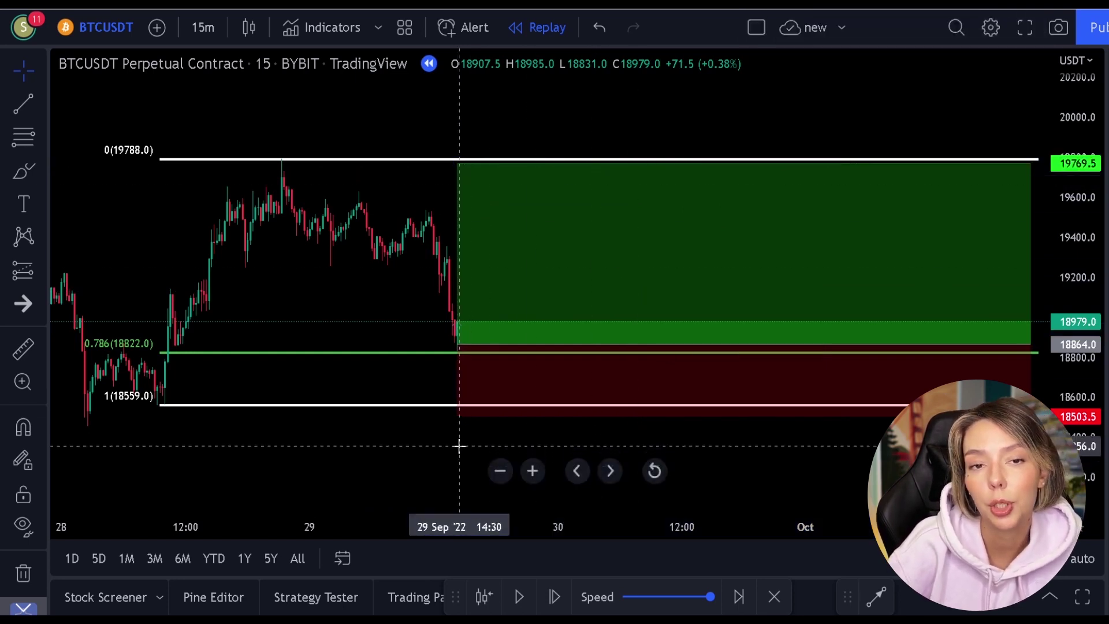
Replay until price hits the 19769.5 target, then pan to review the closed trade.
click(521, 595)
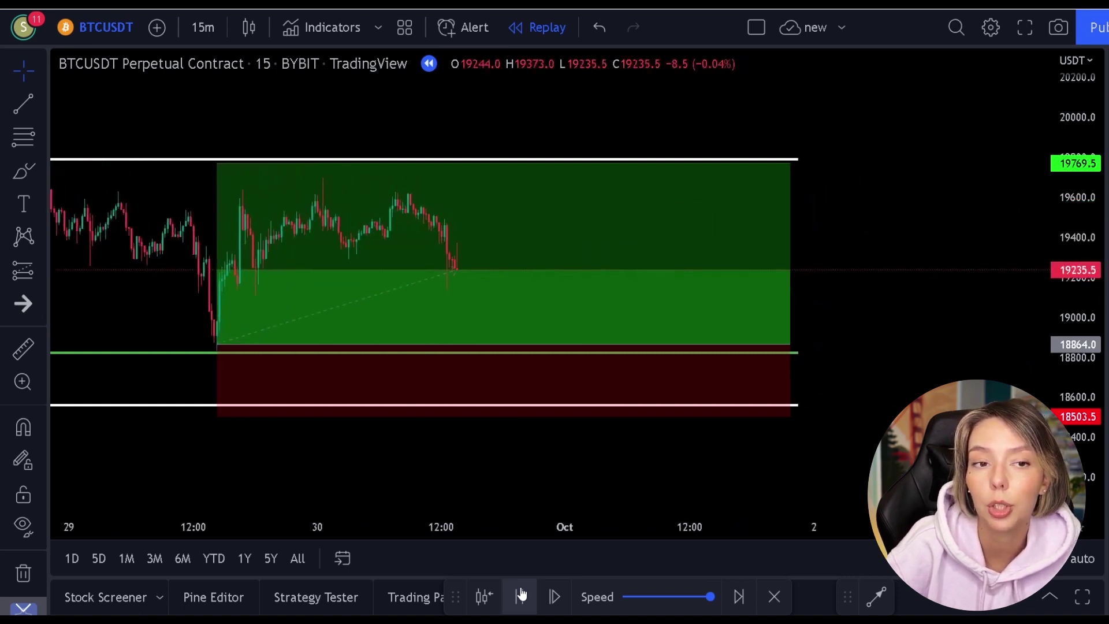
click(521, 595)
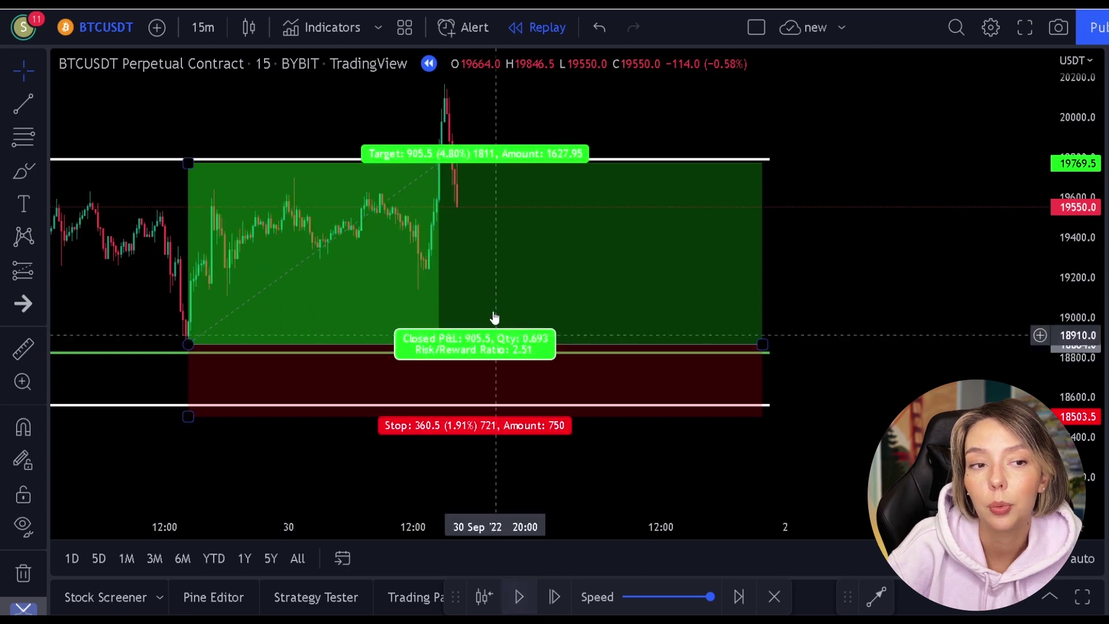
drag(490, 126, 684, 129)
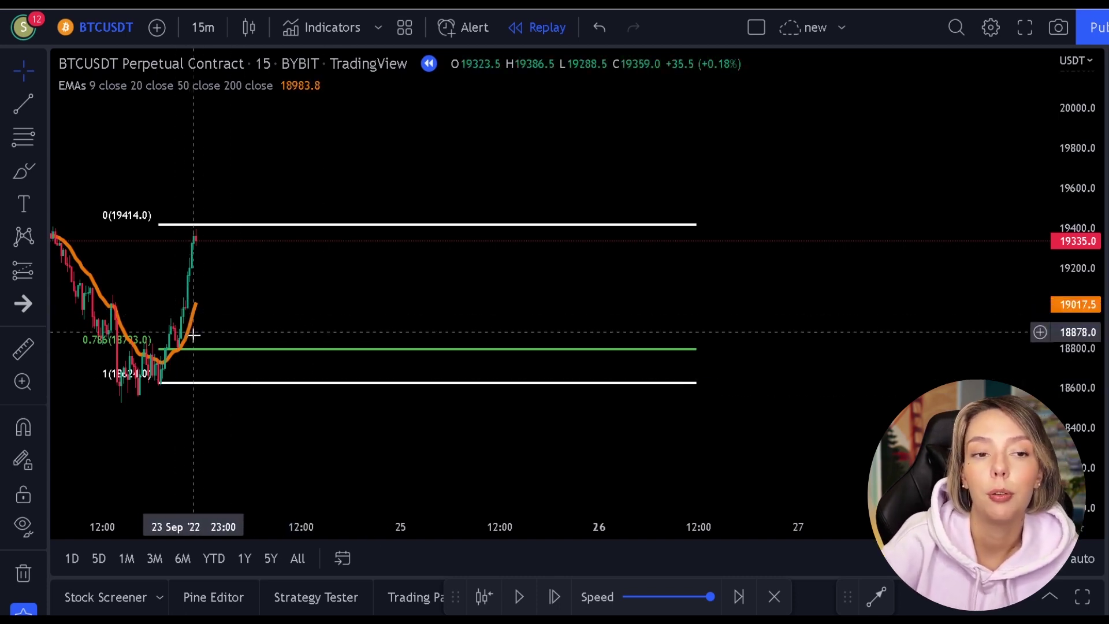
Replay the 23 Sep setup into 26 Sep, stopping when price touches the green 0.786 level.
click(517, 598)
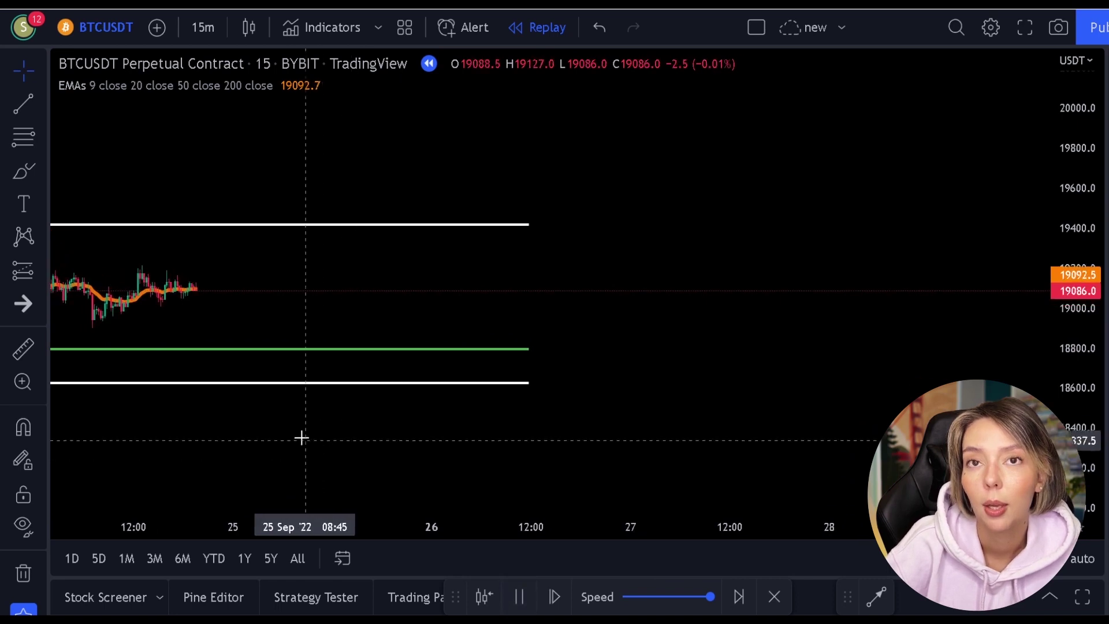
drag(290, 433, 513, 438)
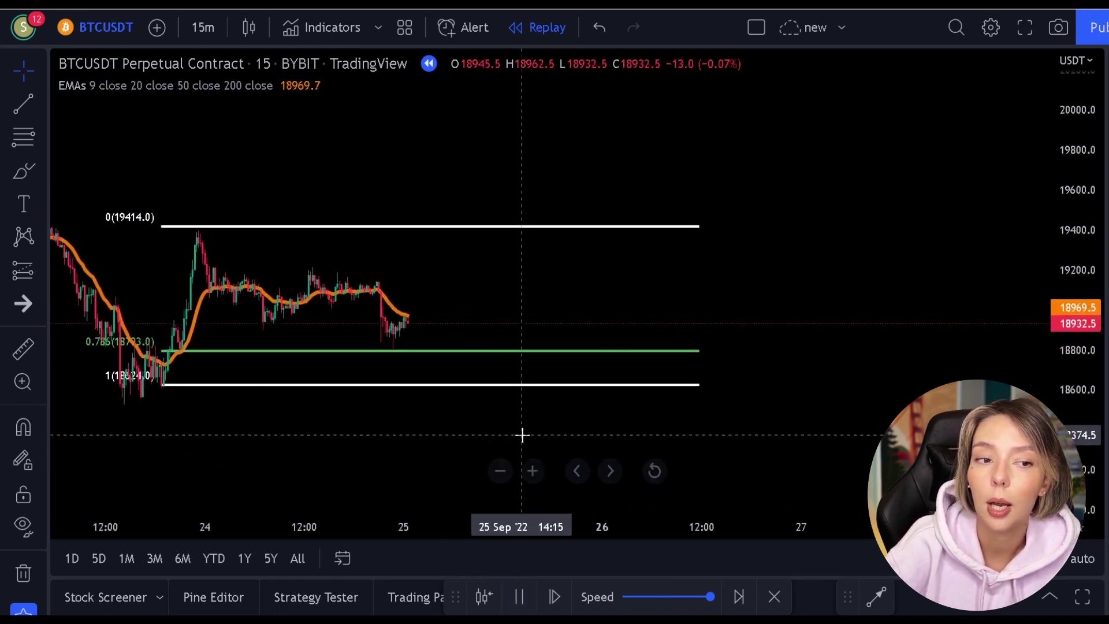
click(520, 598)
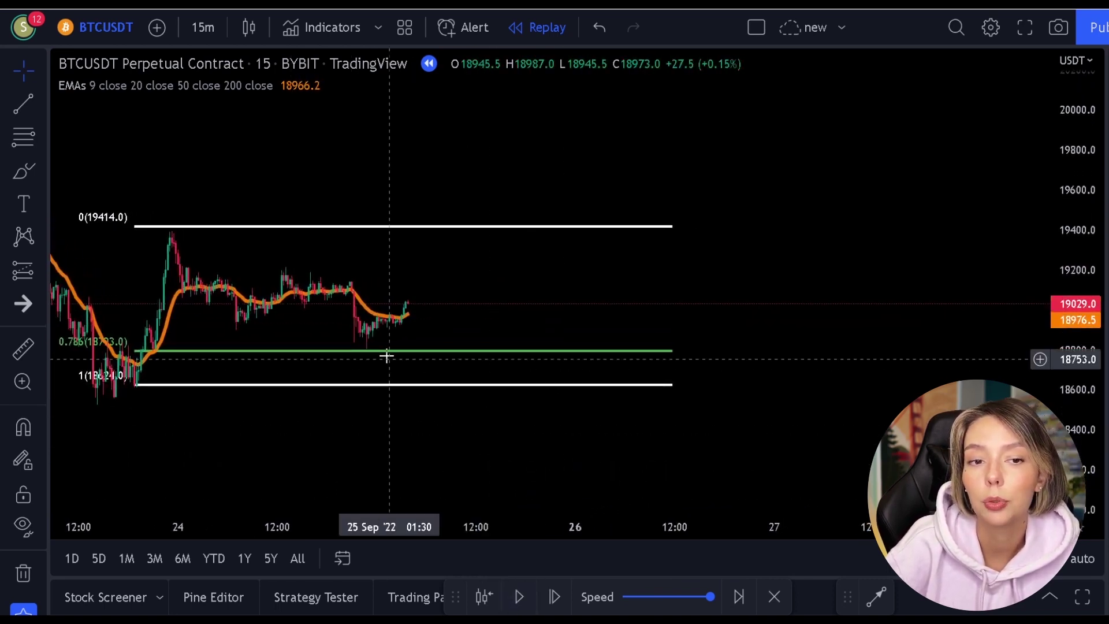
click(520, 599)
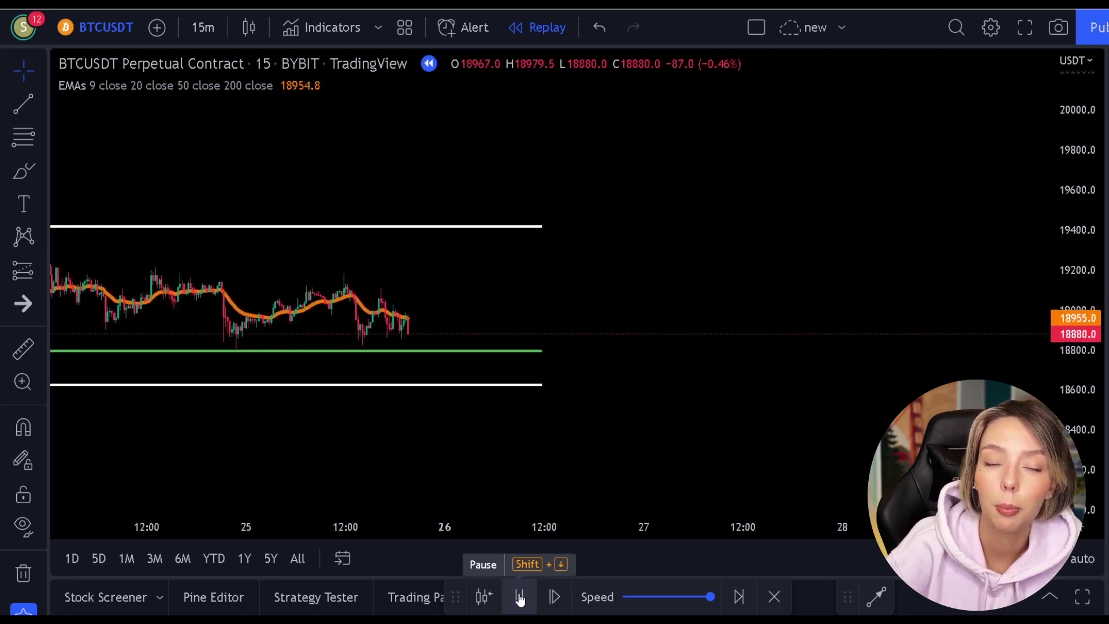
click(520, 598)
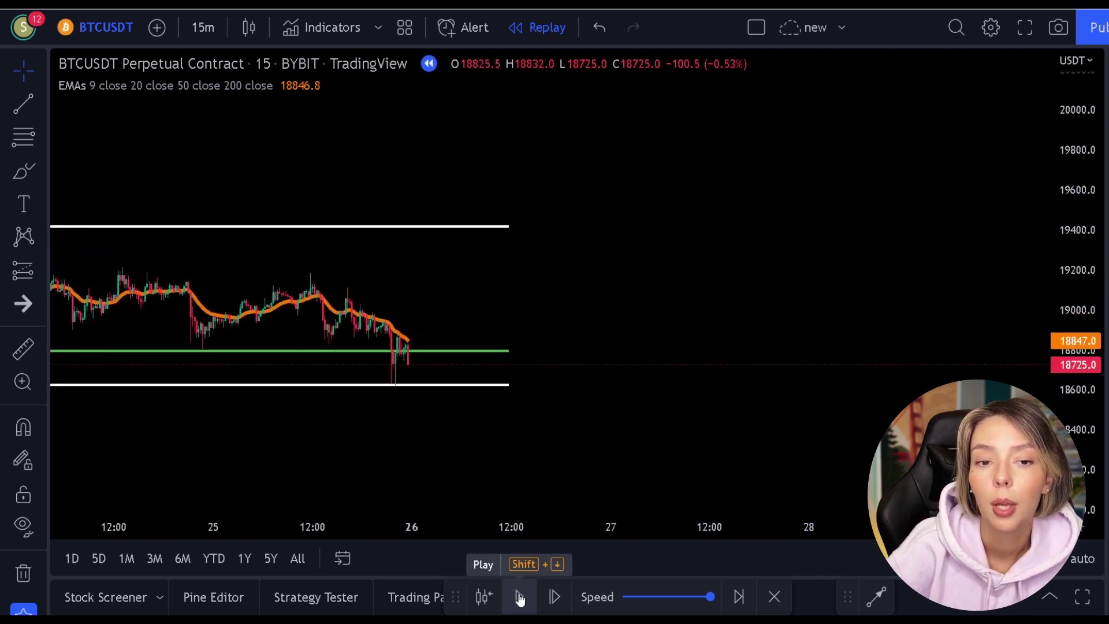
click(520, 598)
click(520, 598)
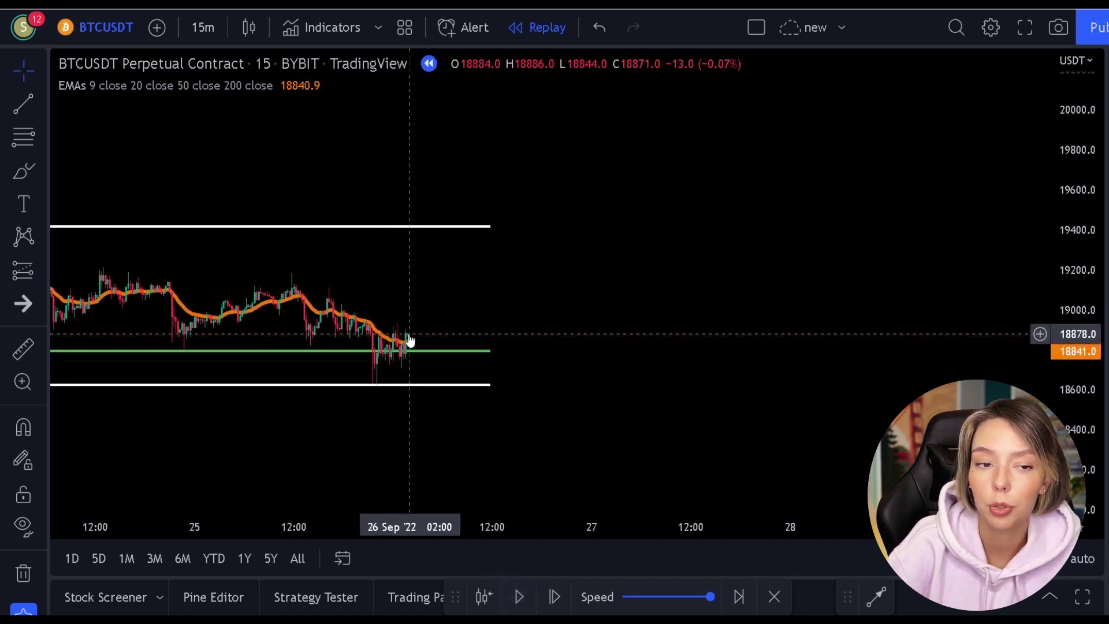
Place a long position at 18827.0 with target 19404.5 and stop 18577.5.
click(37, 270)
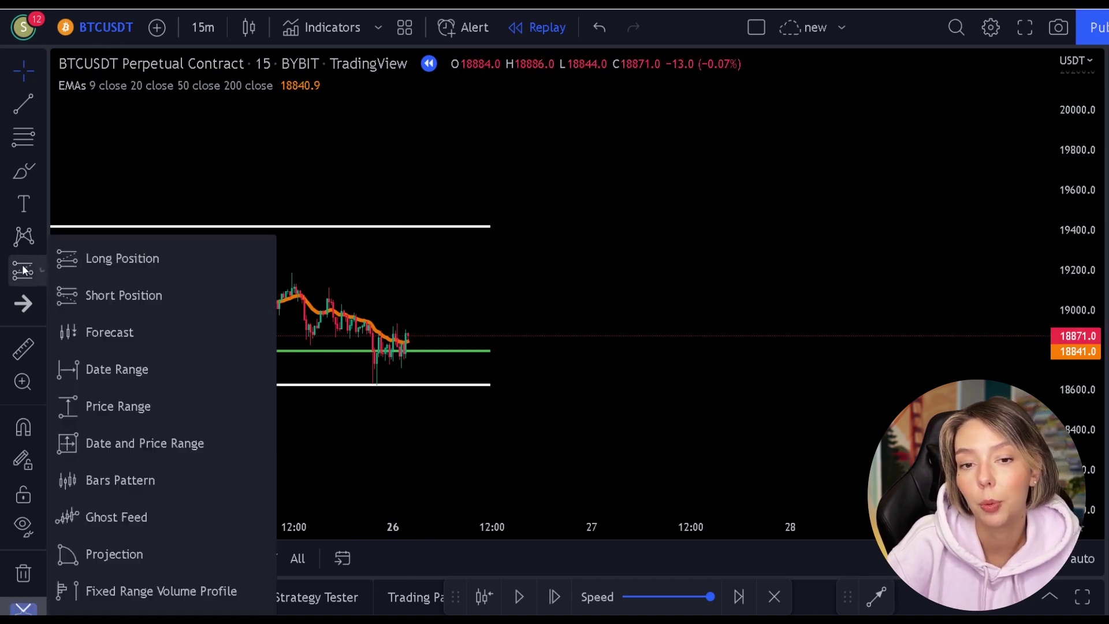
click(74, 258)
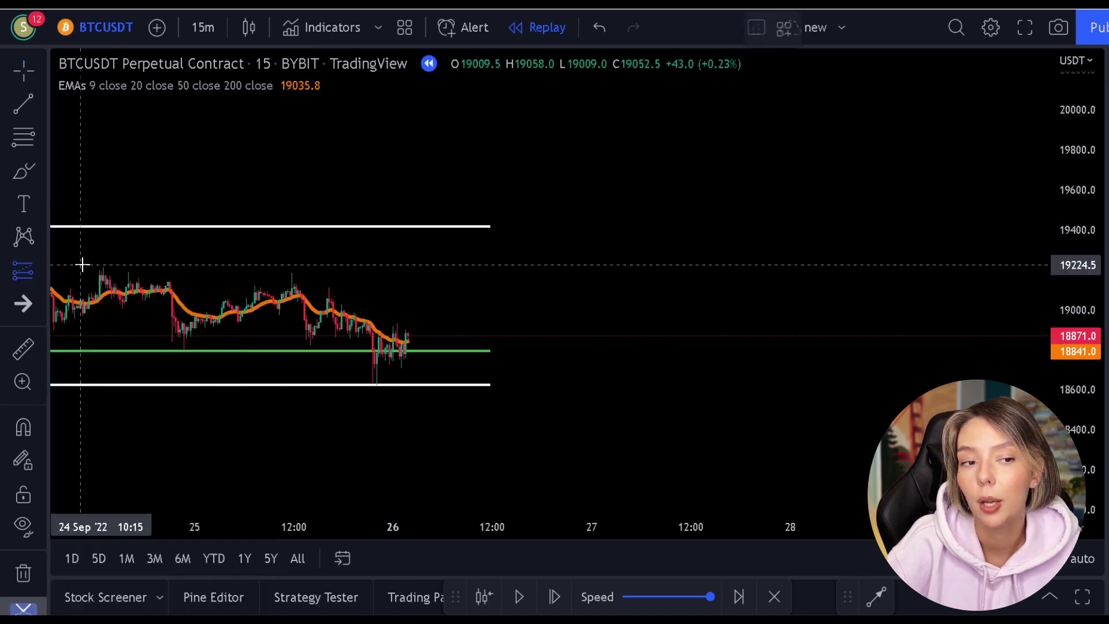
click(406, 344)
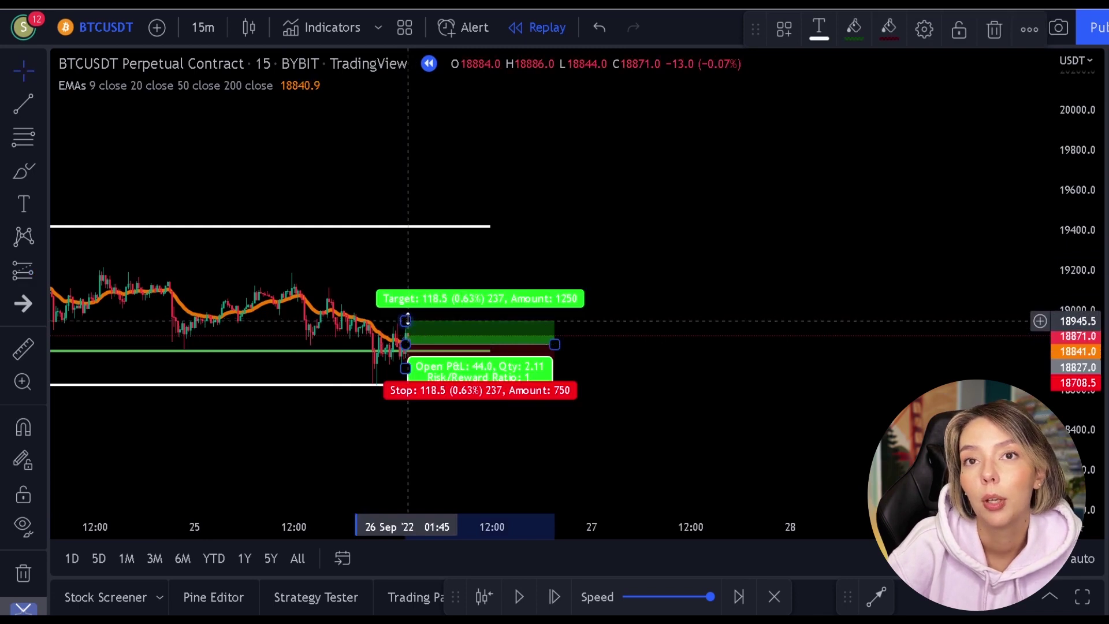
drag(407, 320, 424, 229)
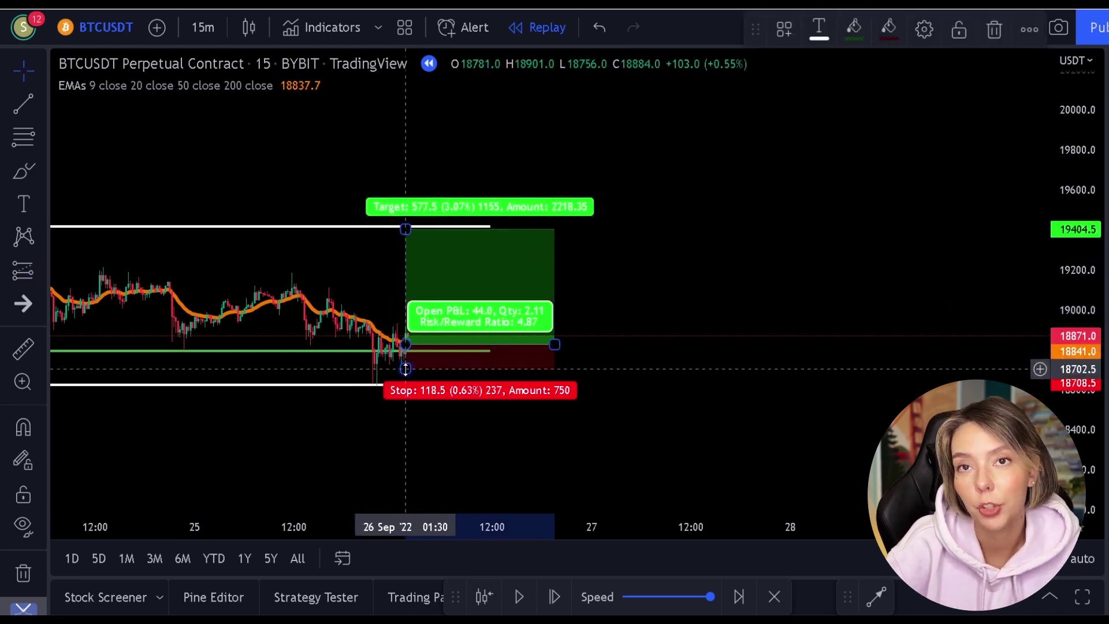
drag(405, 369, 406, 395)
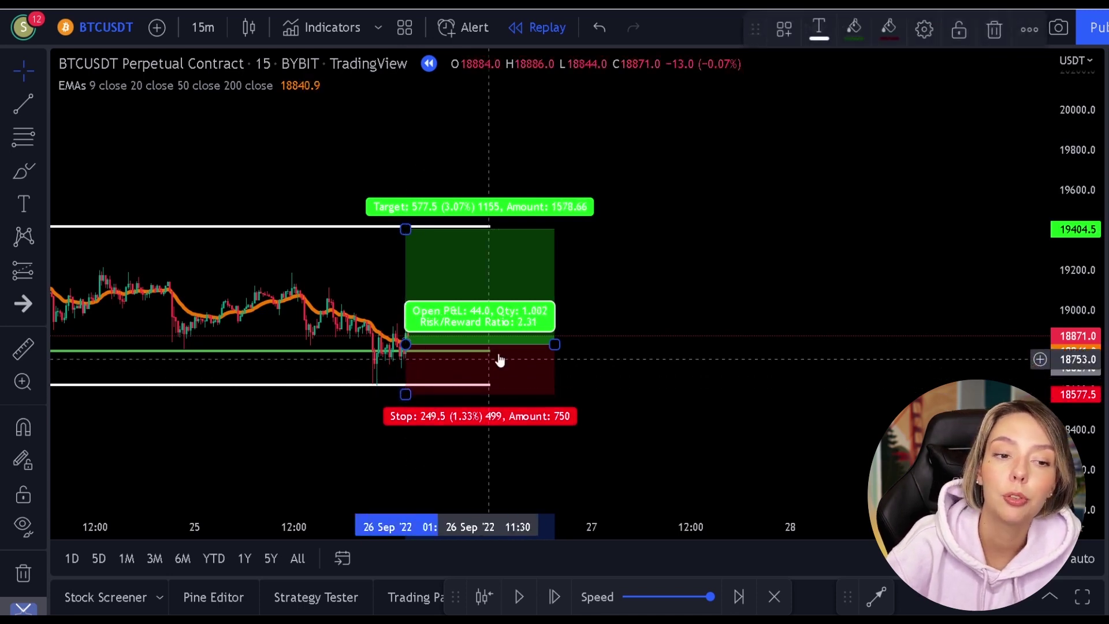
Extend the long position further right in time and start the bar replay.
drag(554, 343, 975, 344)
click(934, 141)
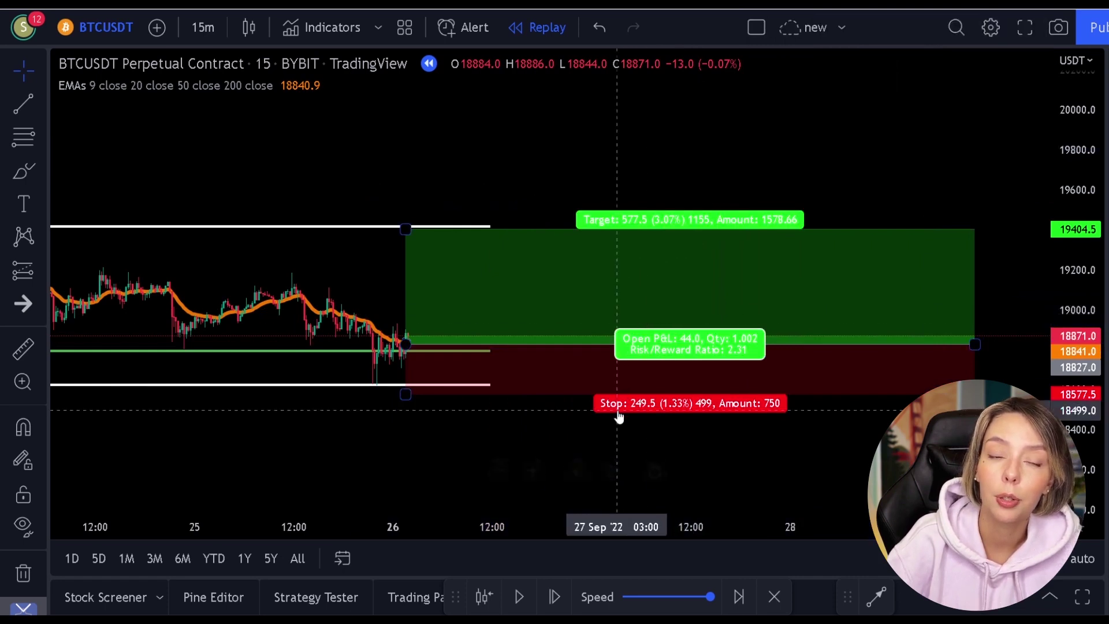
click(526, 597)
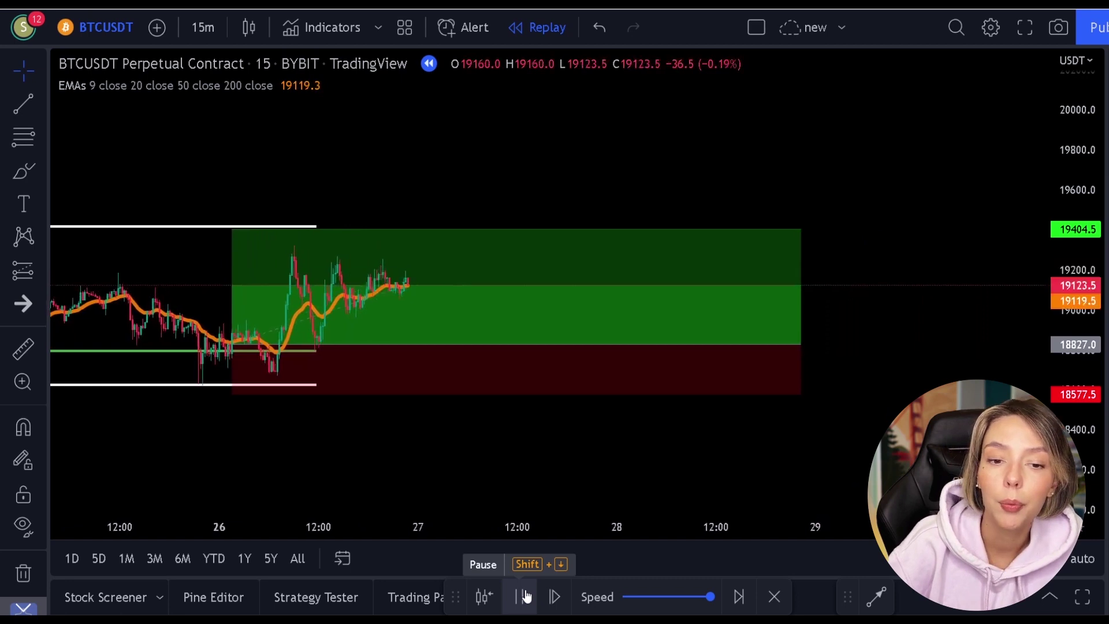
Pause the replay after the breakout above 19404.5 and pan to see the whole trade.
click(523, 596)
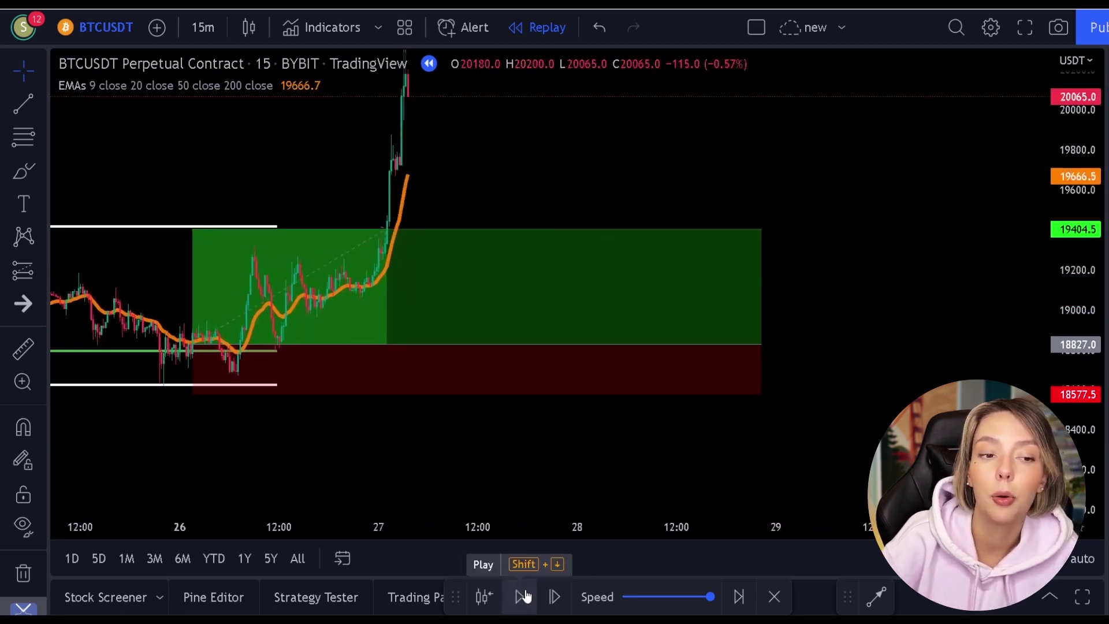
mouse_move(408, 240)
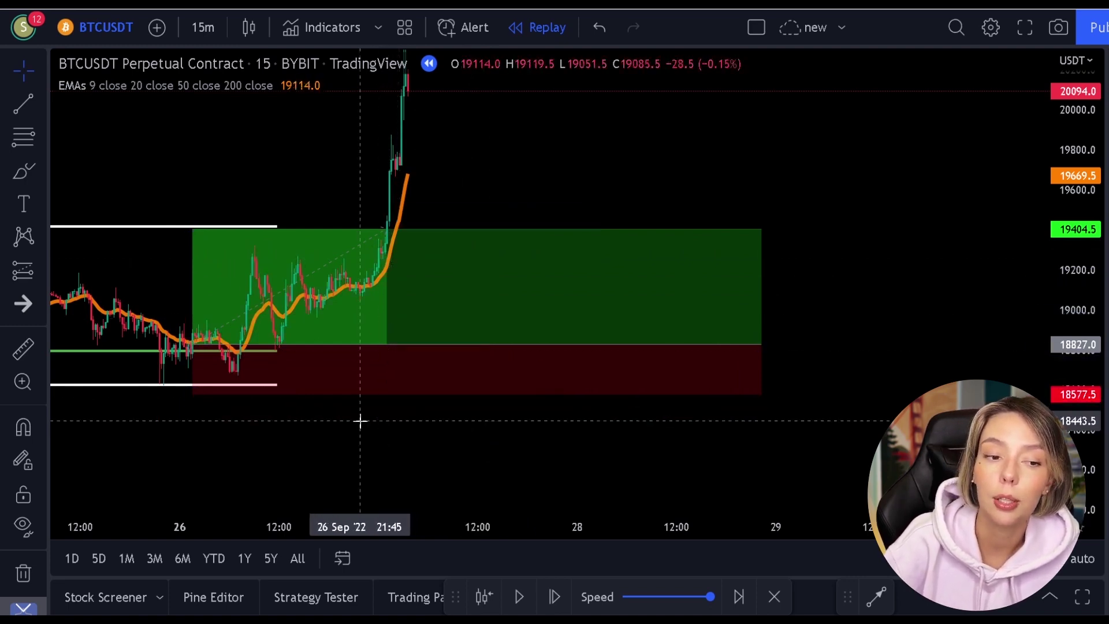
drag(360, 421, 548, 404)
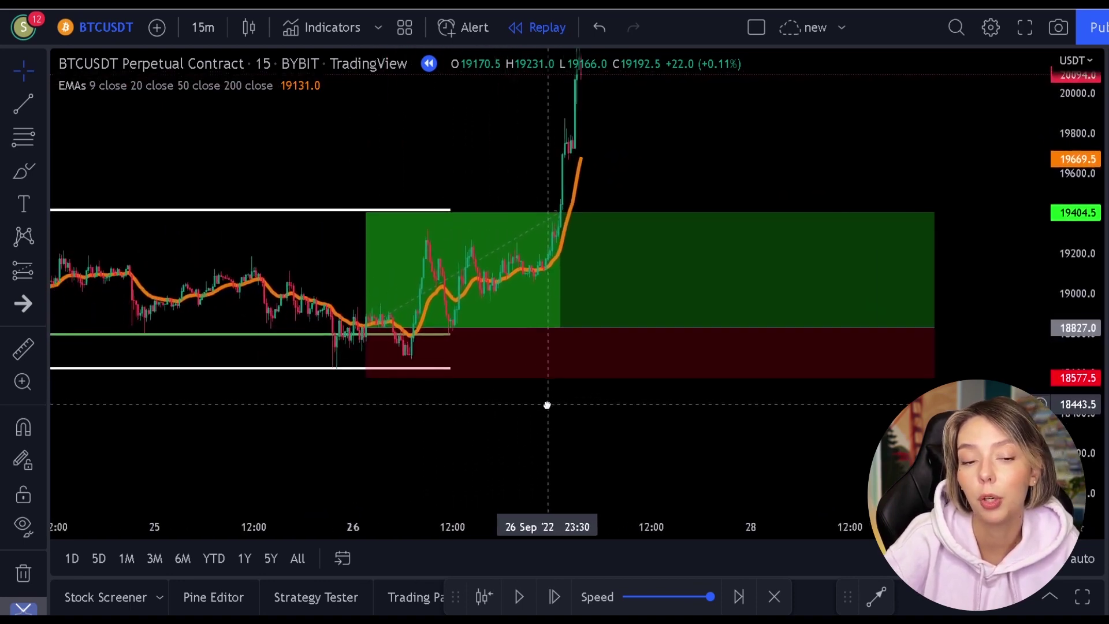
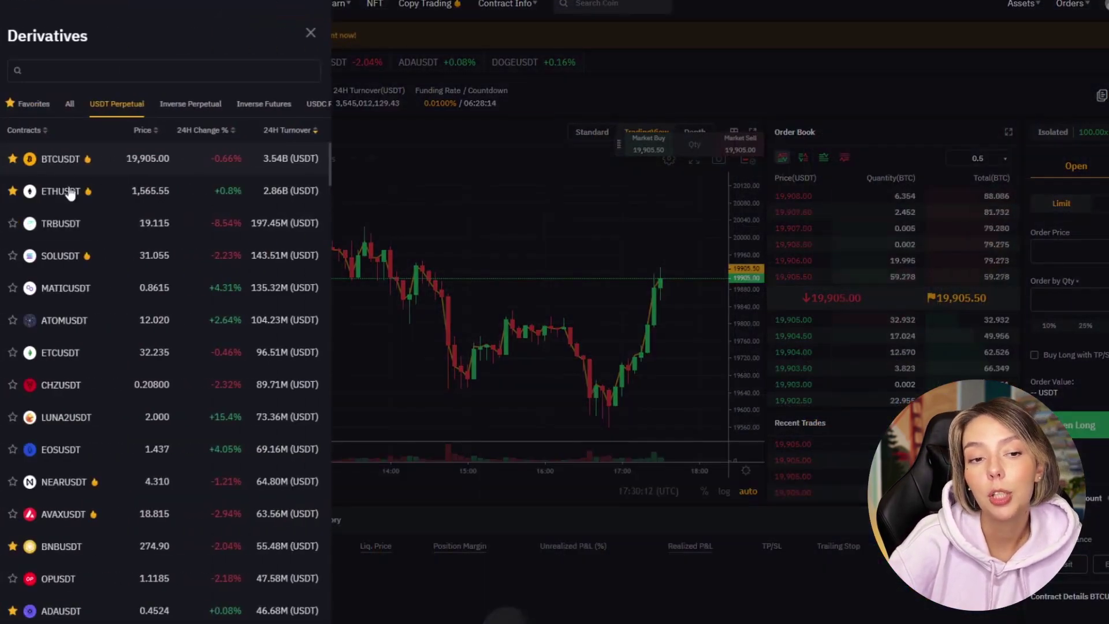
Scroll down and close the list of derivatives contracts.
scroll(69, 193, down, 20)
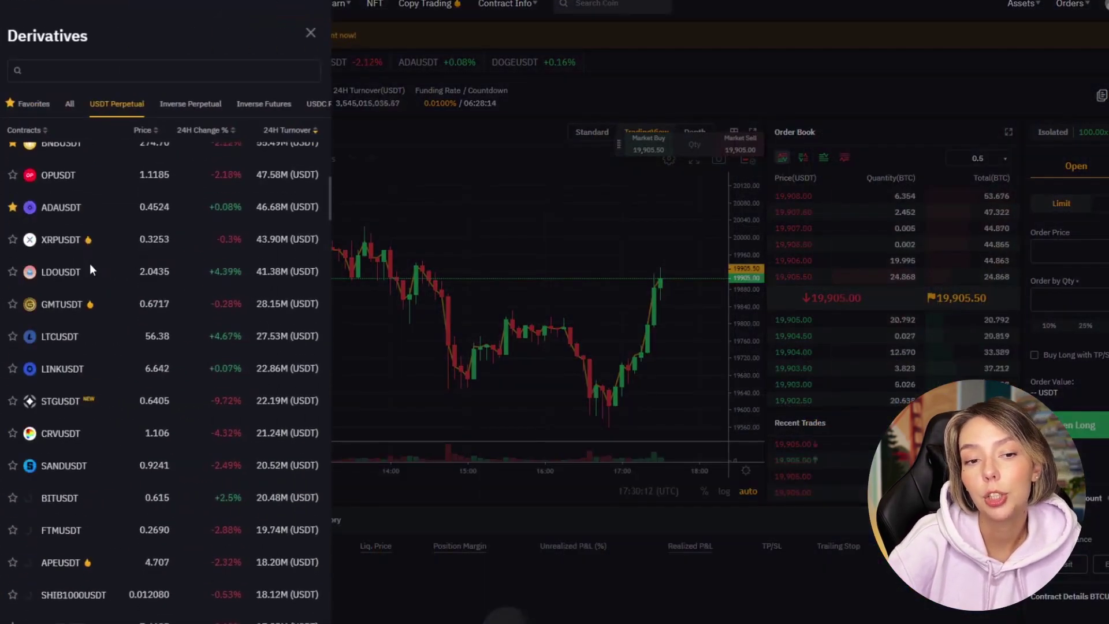
scroll(98, 289, down, 15)
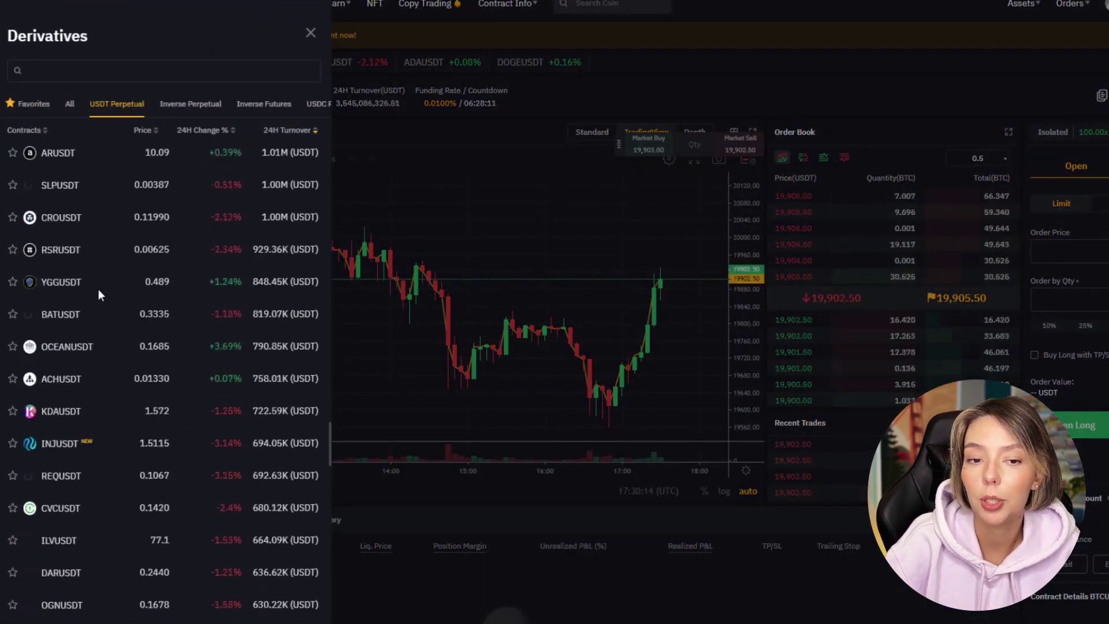
click(491, 211)
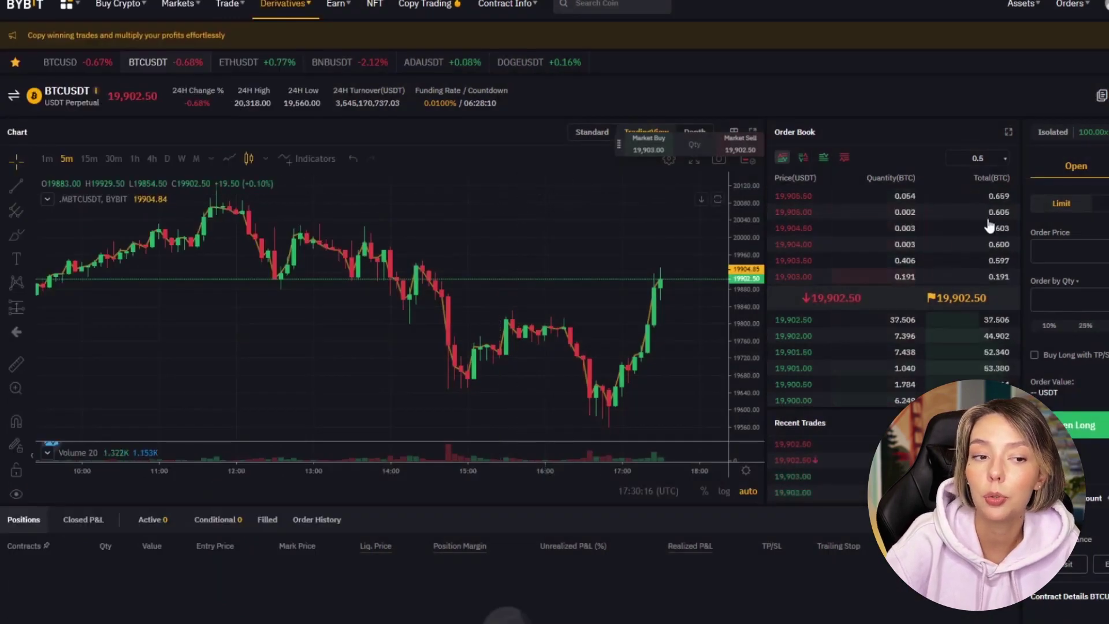
Check the margin mode and leverage settings, then select the trend line drawing tool.
click(1103, 134)
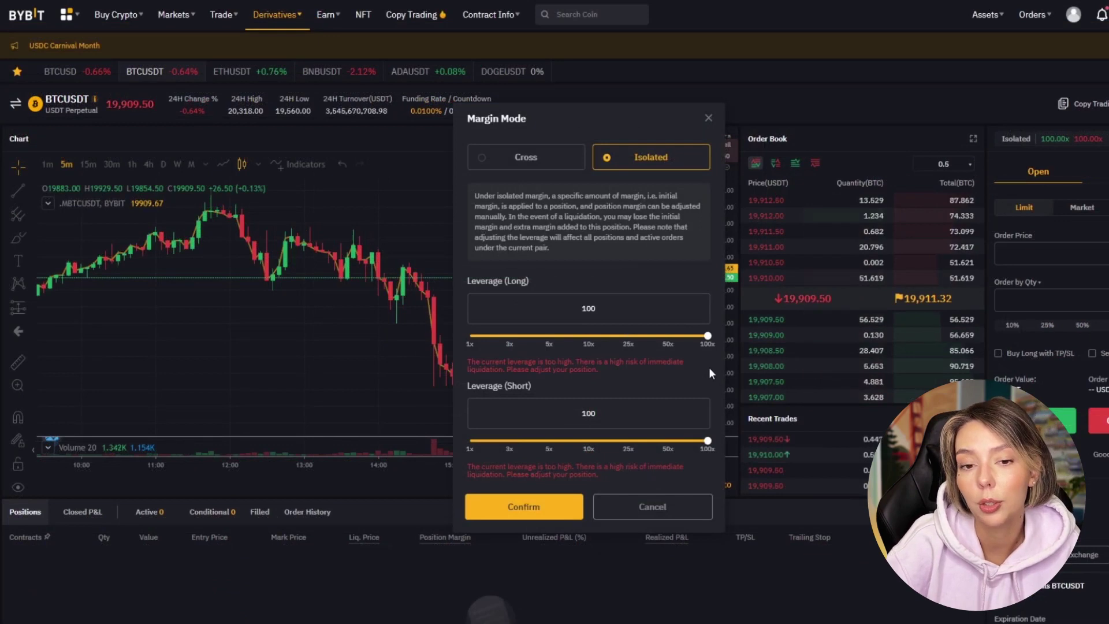
click(653, 507)
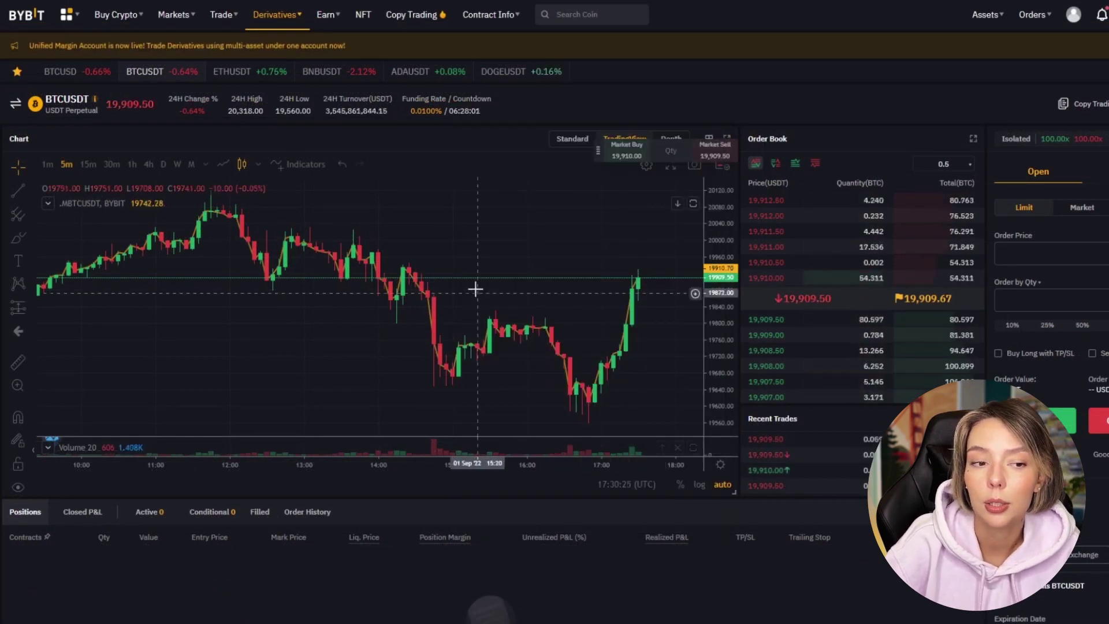
scroll(575, 231, right, 5)
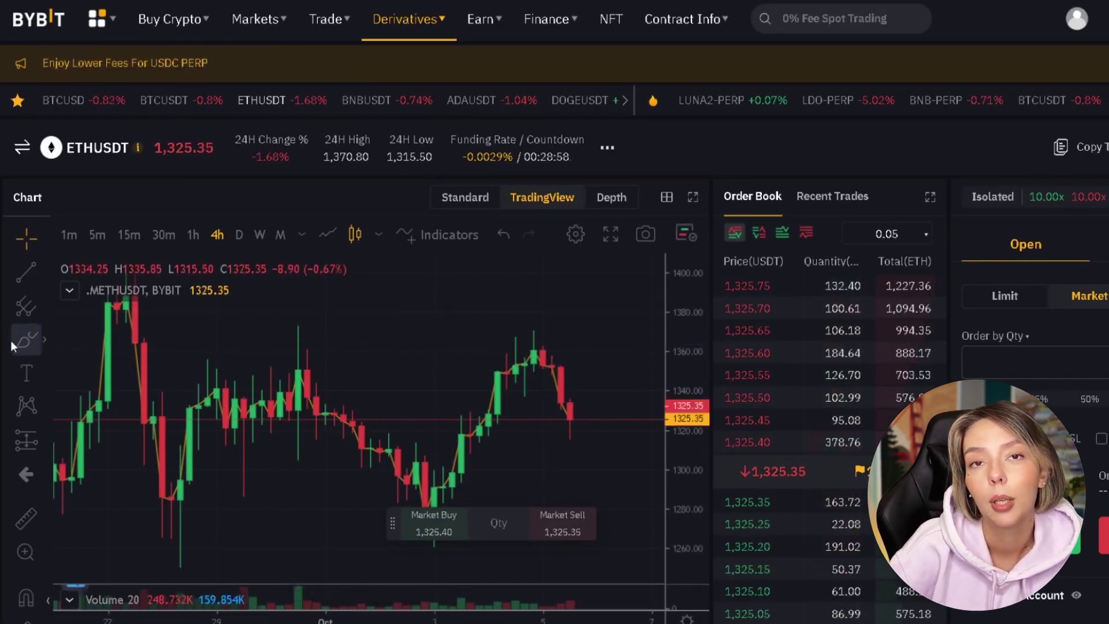
click(23, 284)
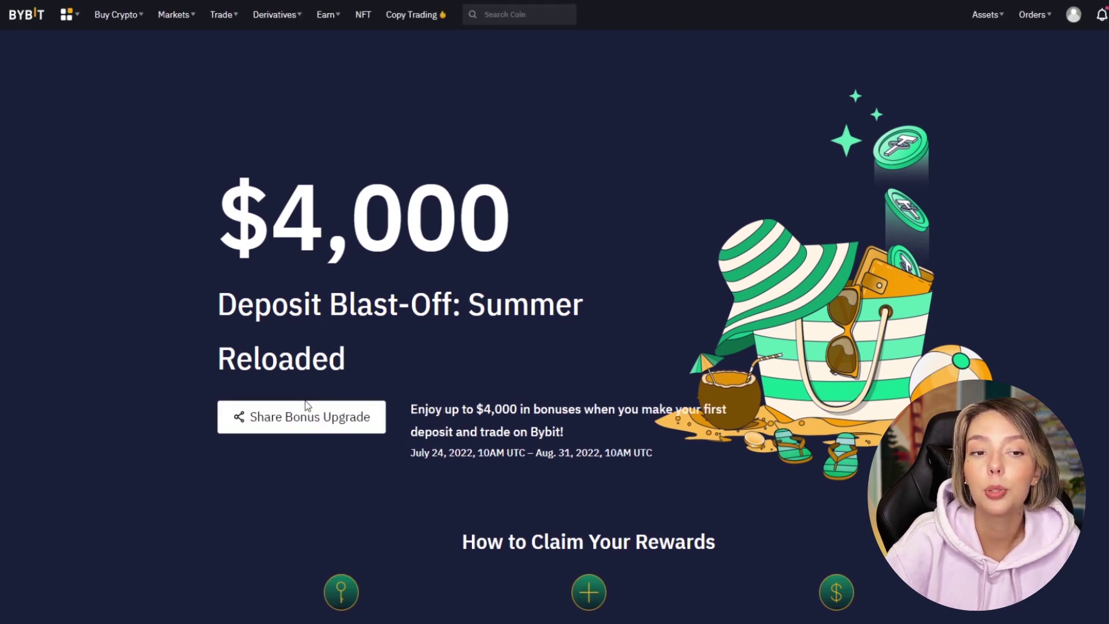
Scroll the promotion page and highlight, then clear, the banner text.
scroll(497, 325, down, 5)
scroll(498, 337, up, 5)
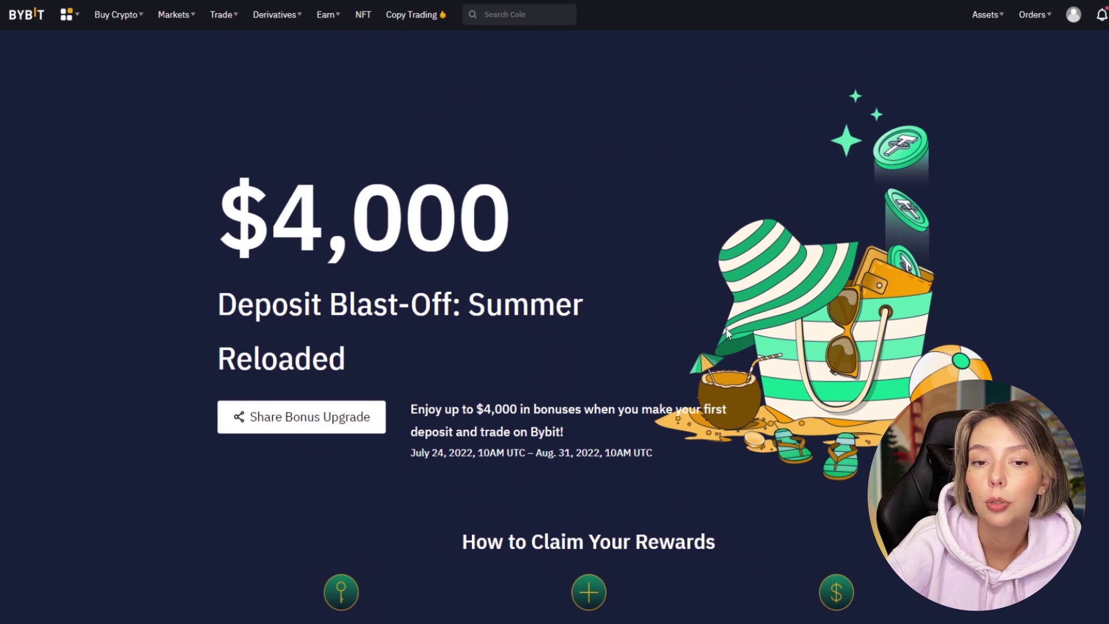
scroll(725, 331, down, 4)
scroll(726, 332, up, 2)
drag(350, 155, 706, 162)
click(706, 162)
Highlight the 100 USDT tier's deposit and volume and the top tier's deposit requirement.
scroll(662, 287, down, 7)
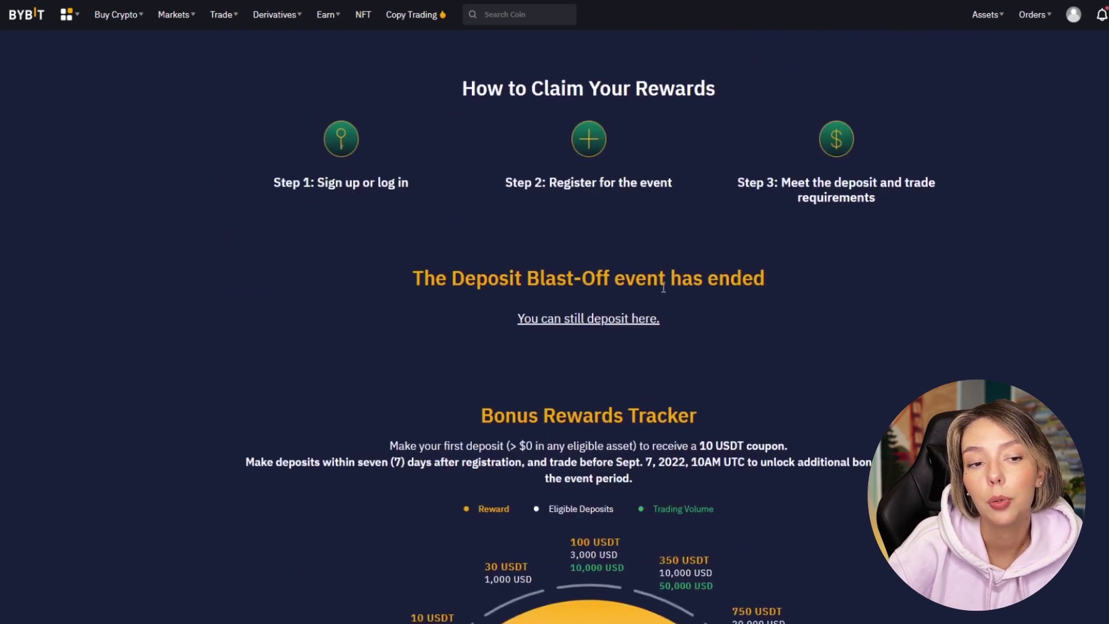
scroll(510, 149, down, 5)
drag(569, 231, 624, 248)
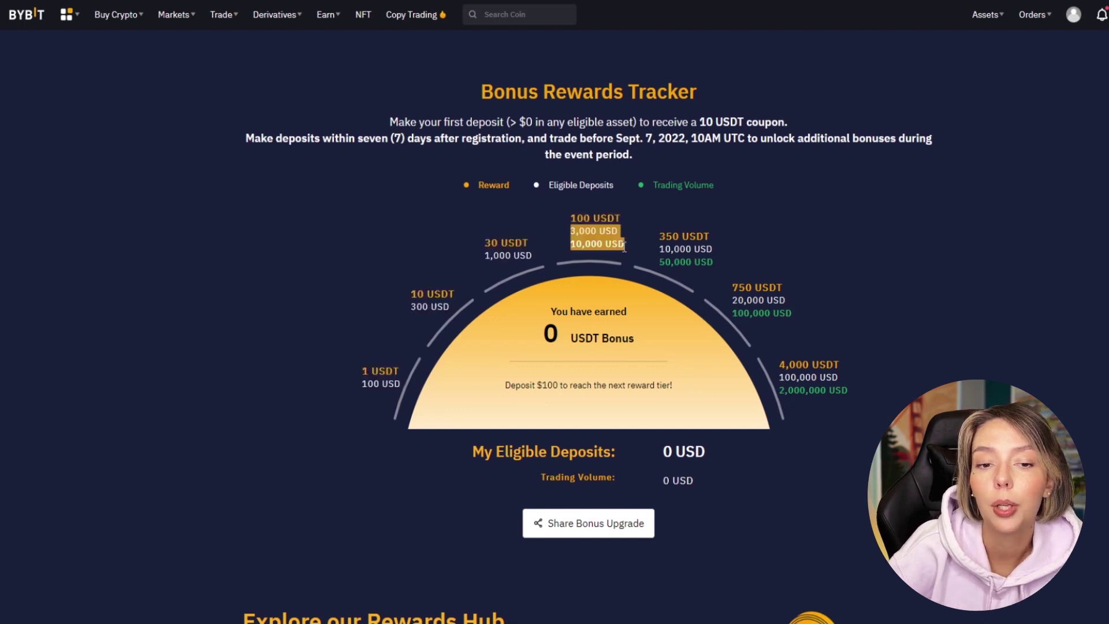
drag(780, 291, 792, 310)
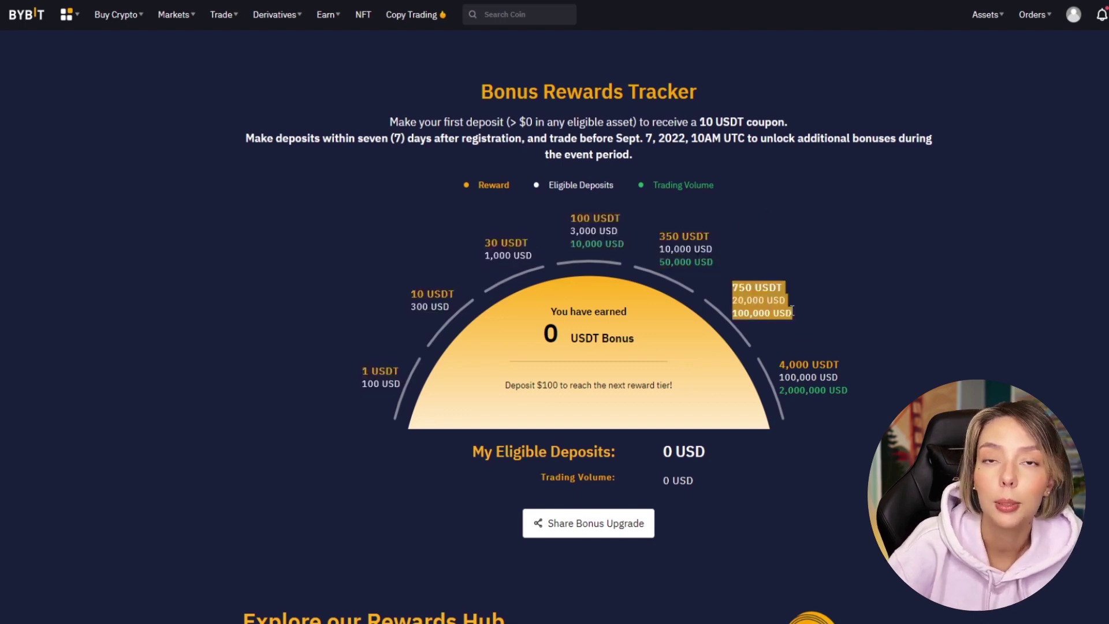
click(848, 355)
Highlight the $4,000 bonus headline and amount on the promotion banner.
scroll(848, 356, down, 5)
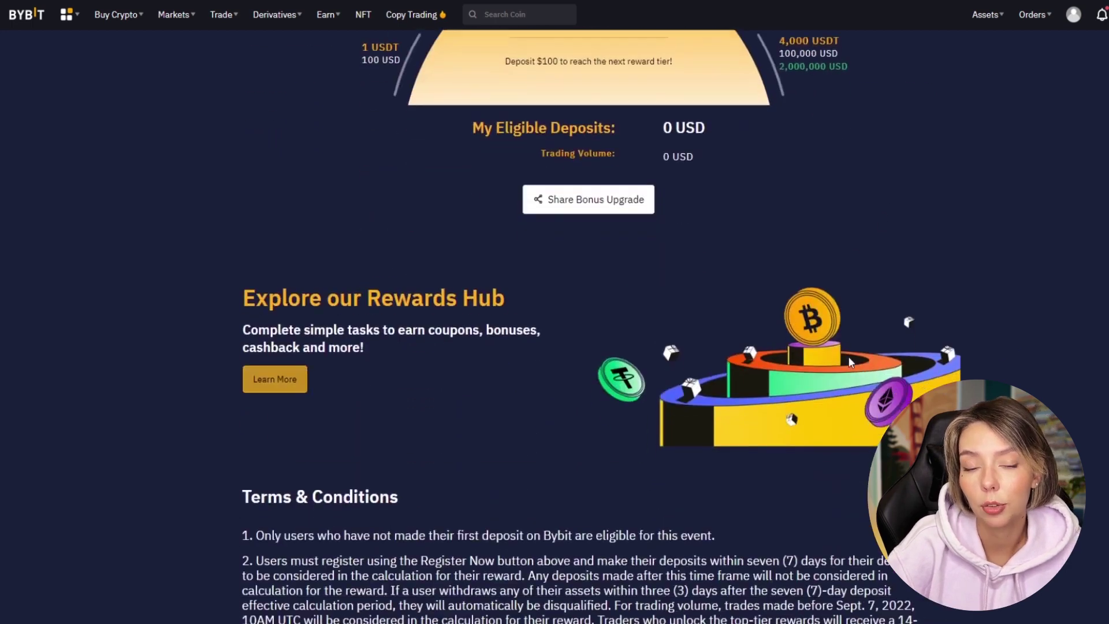
scroll(844, 369, down, 4)
scroll(845, 369, up, 15)
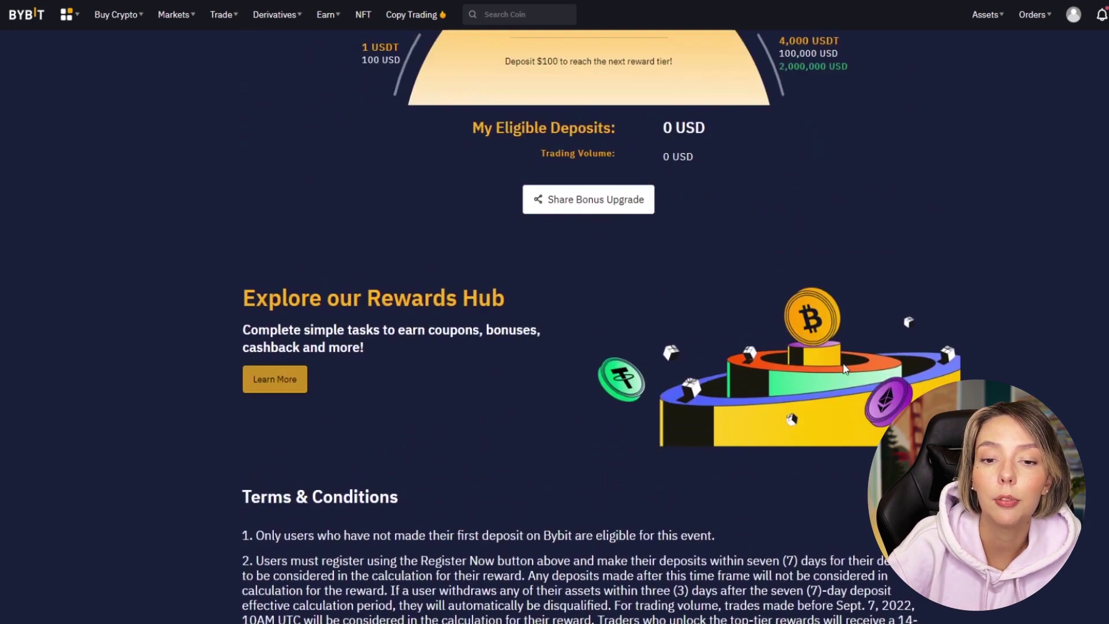
scroll(840, 367, up, 7)
drag(533, 217, 219, 219)
click(563, 235)
drag(563, 236, 269, 237)
mouse_move(519, 236)
mouse_down()
mouse_move(219, 231)
mouse_move(523, 231)
mouse_up()
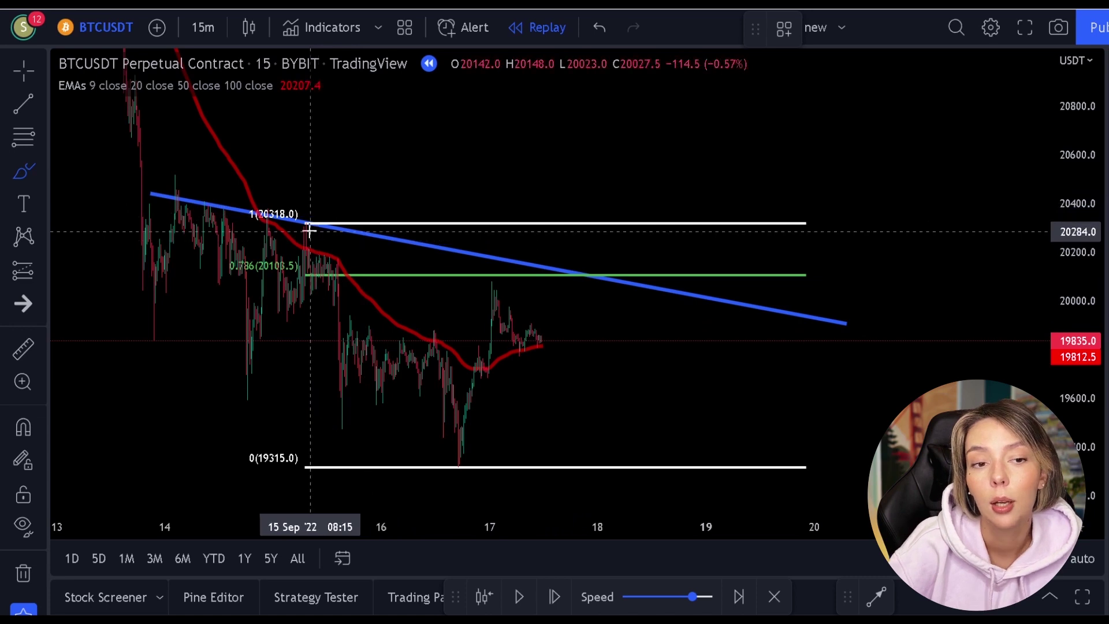
Circle the candles touching the blue trendline in red, undo it, and return to crosshair.
mouse_move(533, 261)
mouse_down()
mouse_move(511, 268)
mouse_move(533, 310)
mouse_move(541, 265)
mouse_up()
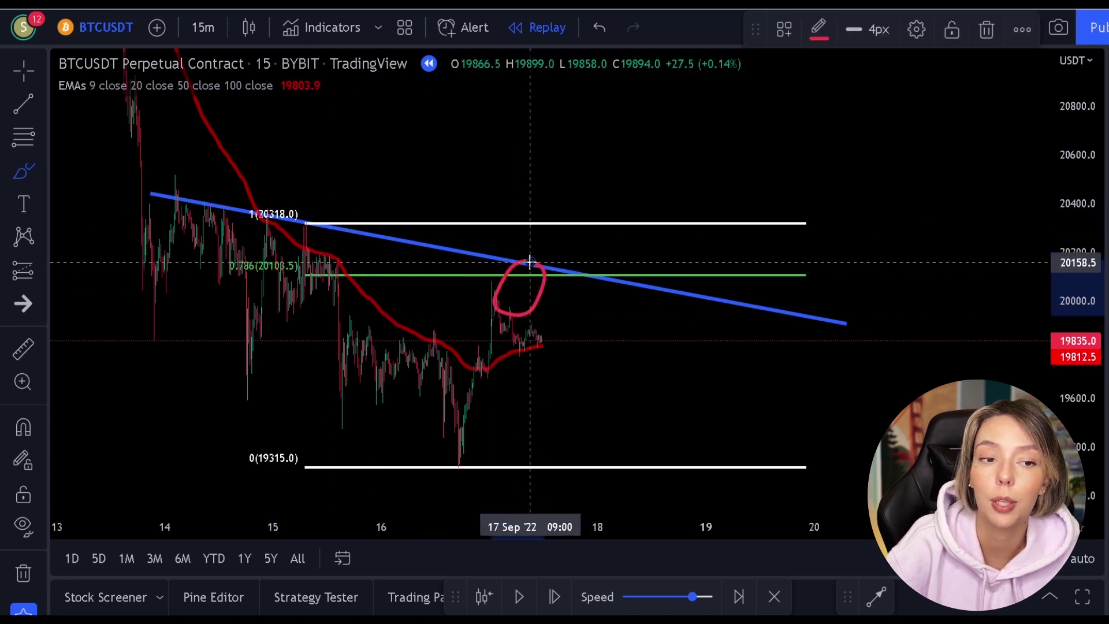
key(ctrl+z)
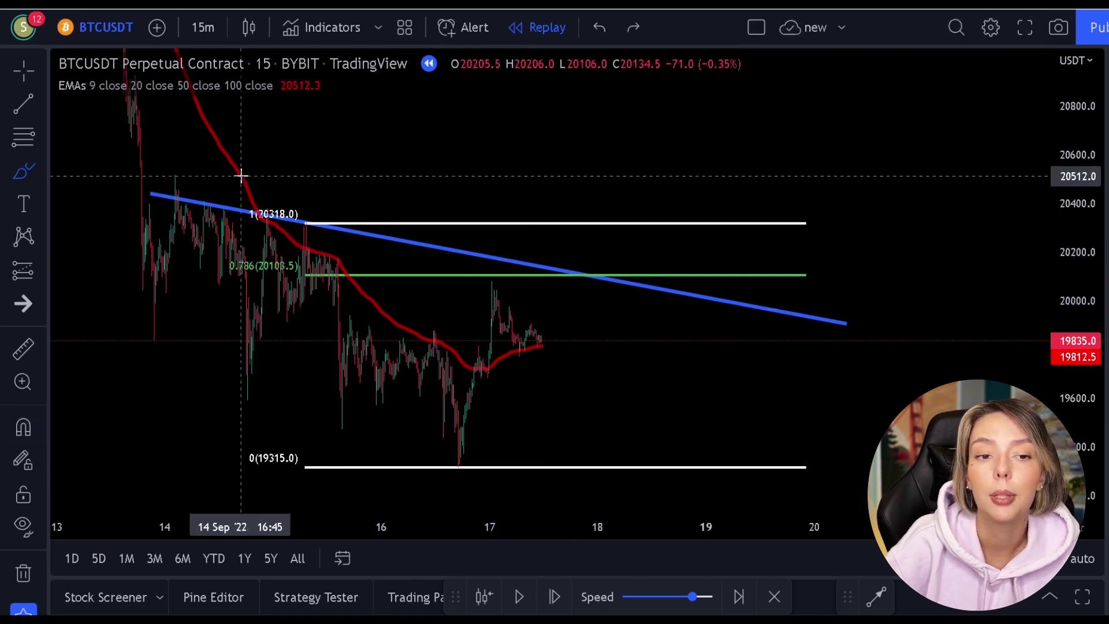
click(25, 71)
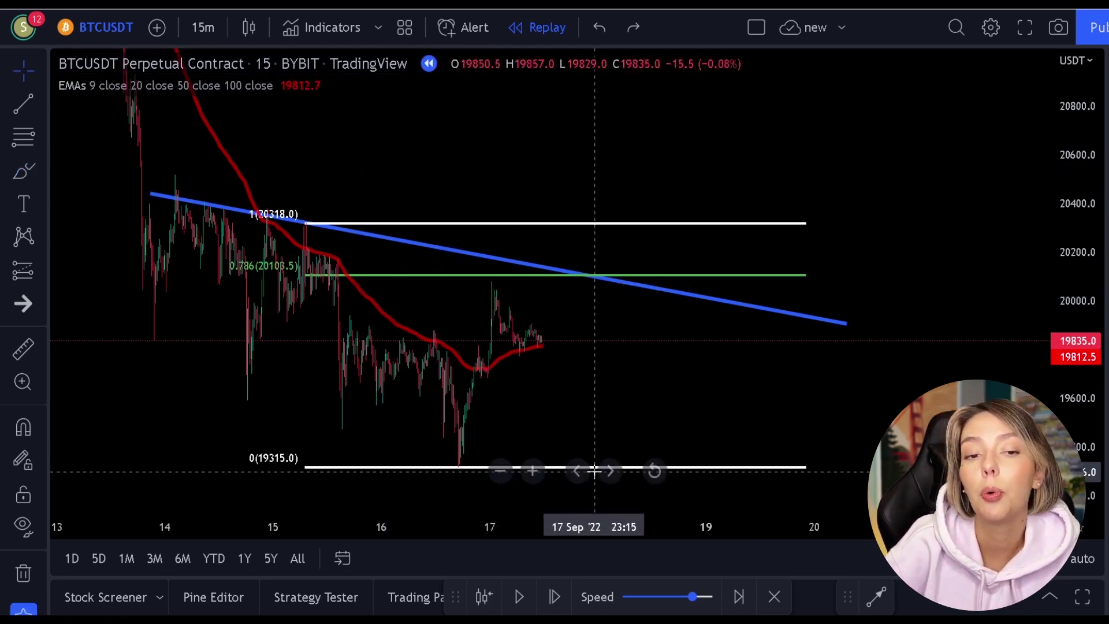
Pause the bar replay, brush-circle the spike under the blue trendline, and undo it.
click(520, 596)
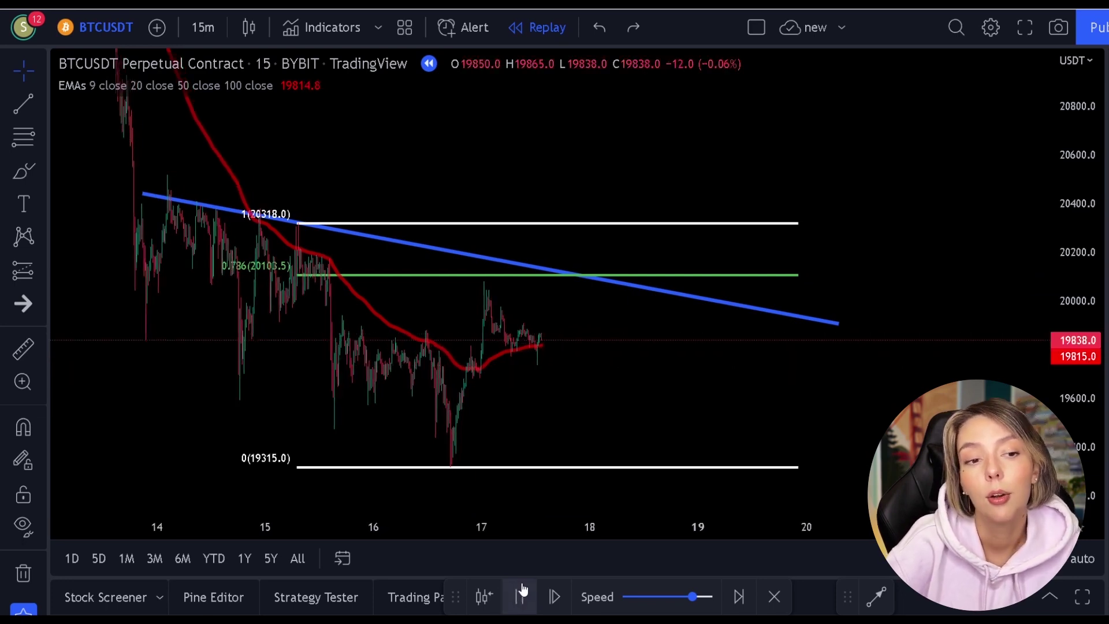
click(522, 591)
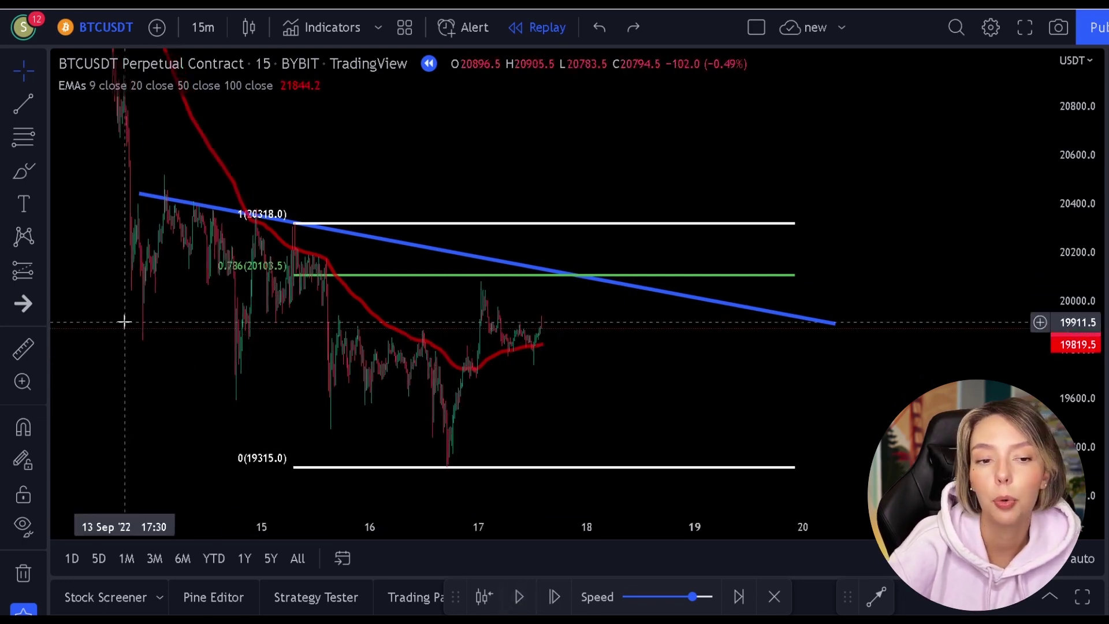
click(17, 176)
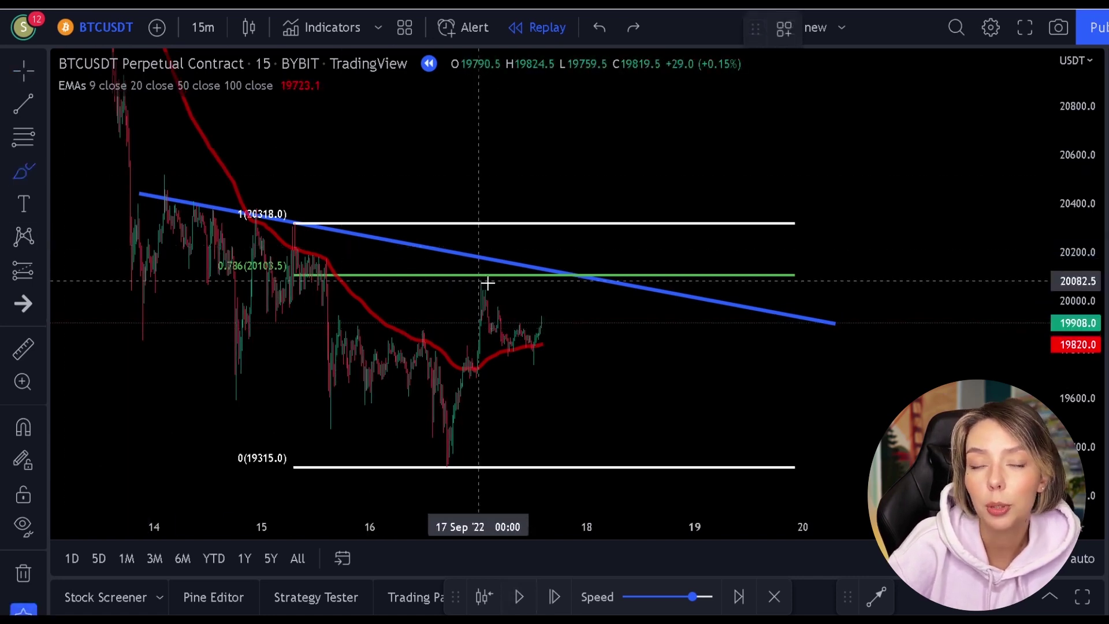
mouse_move(505, 261)
mouse_down()
mouse_move(471, 291)
mouse_move(502, 260)
mouse_up()
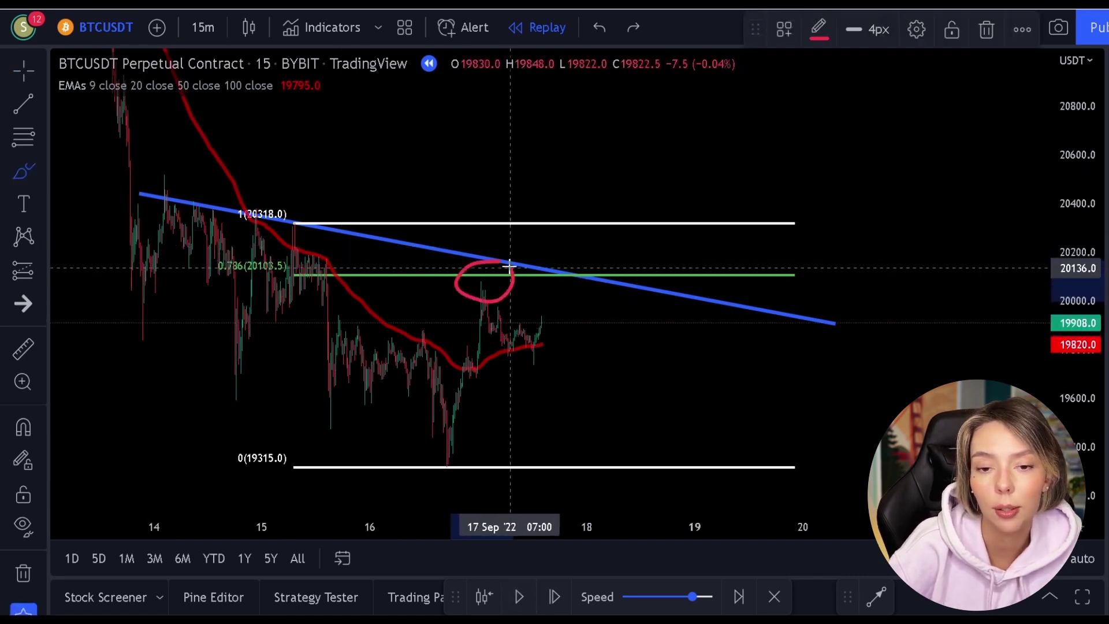
key(ctrl+z)
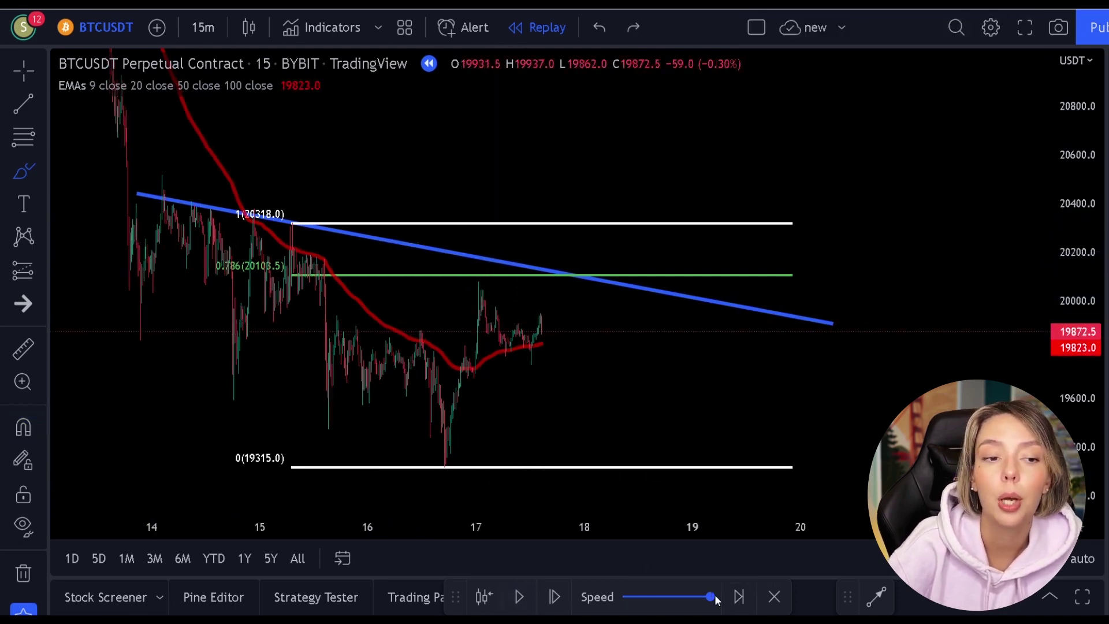
Step the replay forward, circle the latest candles at the trendline, then undo the ellipse.
click(522, 597)
click(521, 596)
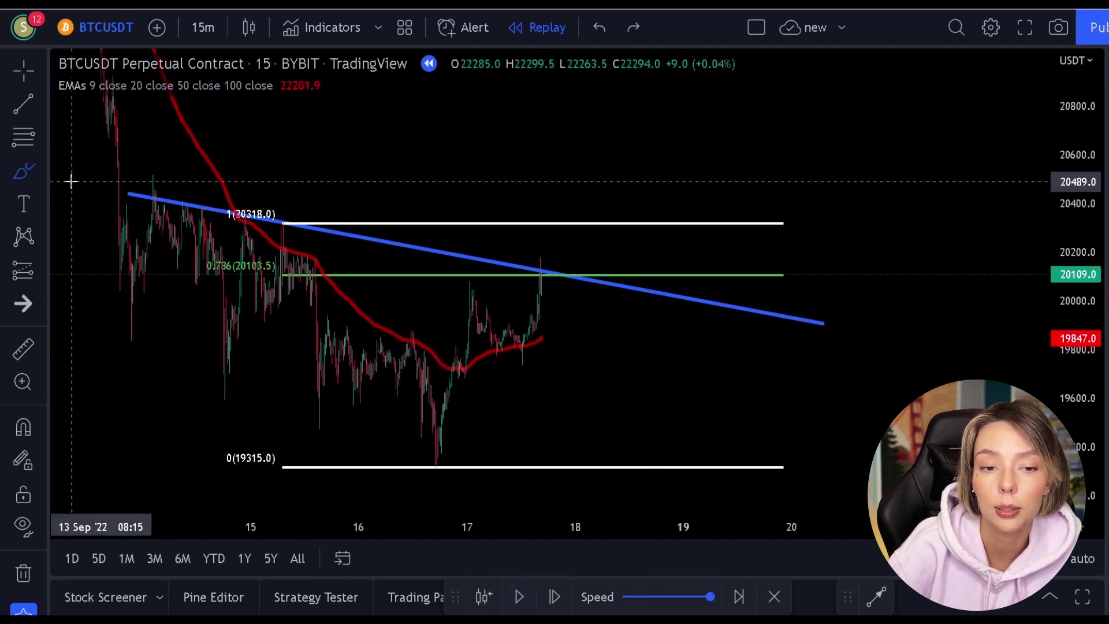
mouse_move(554, 267)
mouse_down()
mouse_move(517, 267)
mouse_move(572, 302)
mouse_move(571, 267)
mouse_up()
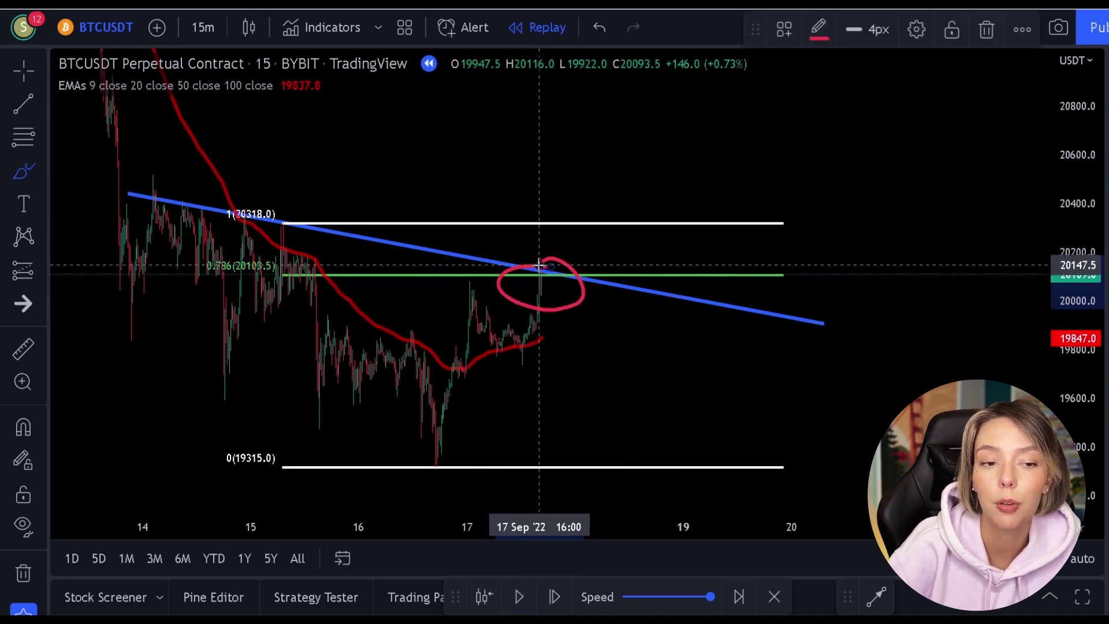
key(ctrl+z)
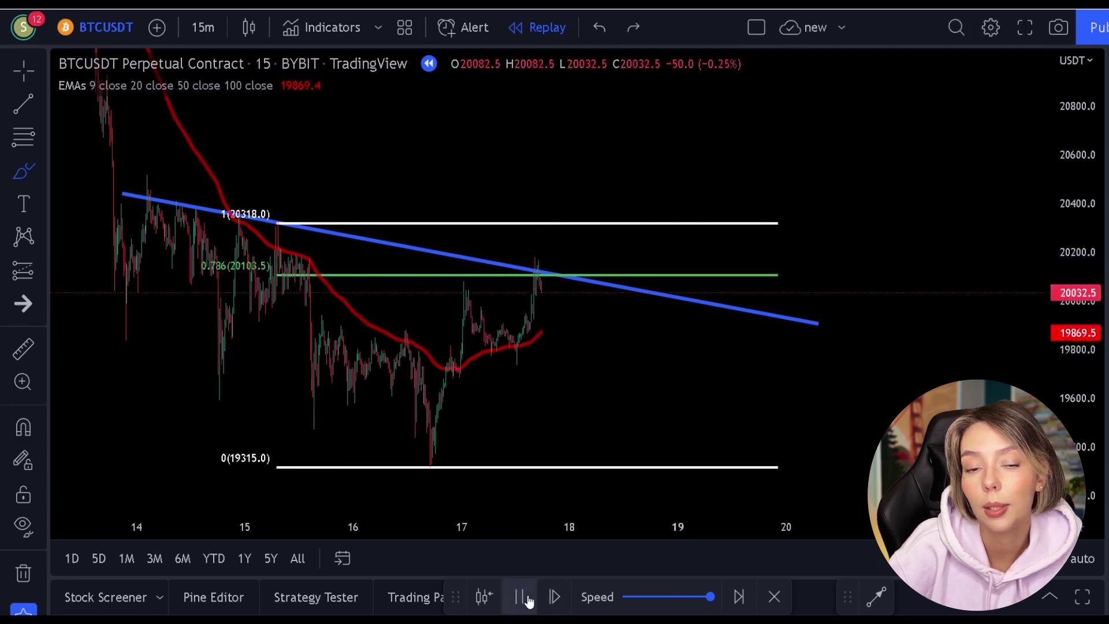
Replay a few more candles, circle and erase them, then choose the Short Position tool.
click(527, 598)
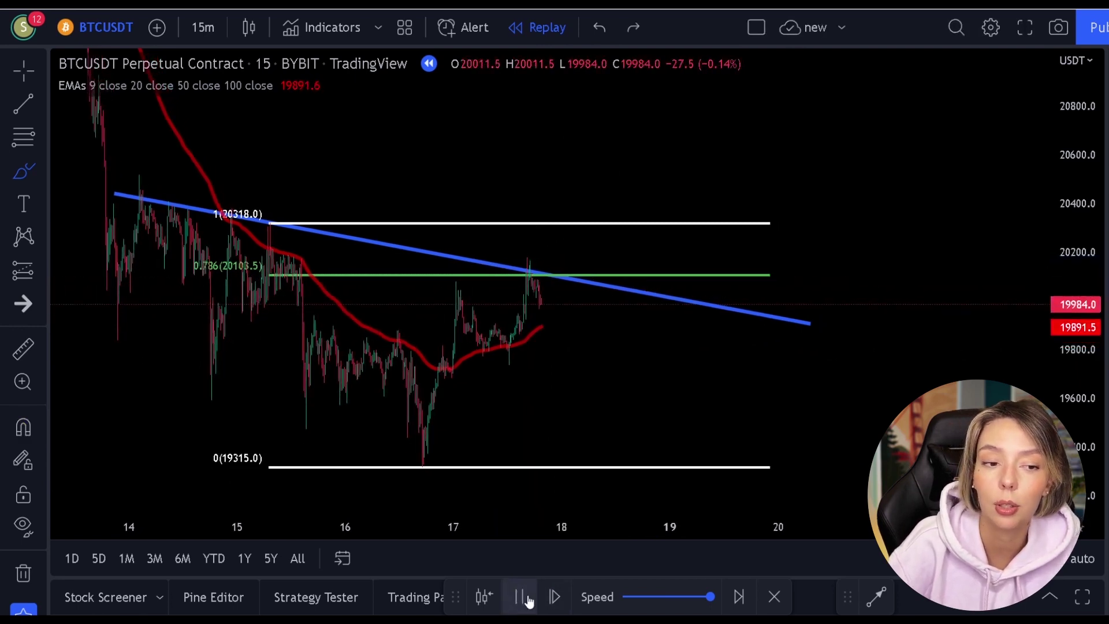
click(527, 601)
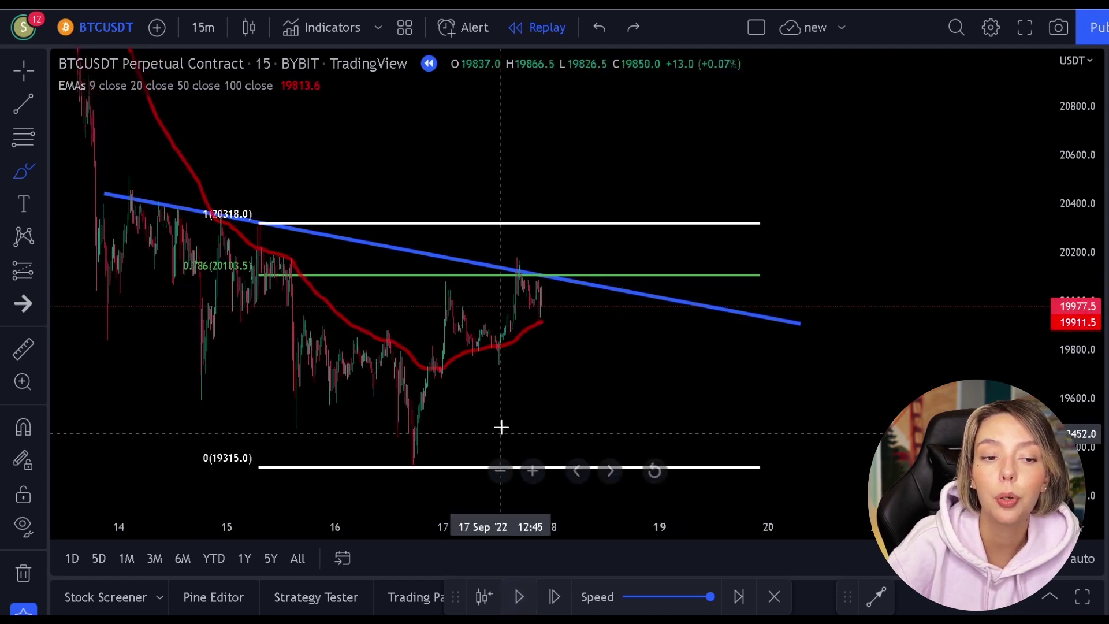
mouse_move(574, 276)
mouse_down()
mouse_move(520, 289)
mouse_move(585, 327)
mouse_move(577, 255)
mouse_move(534, 276)
mouse_up()
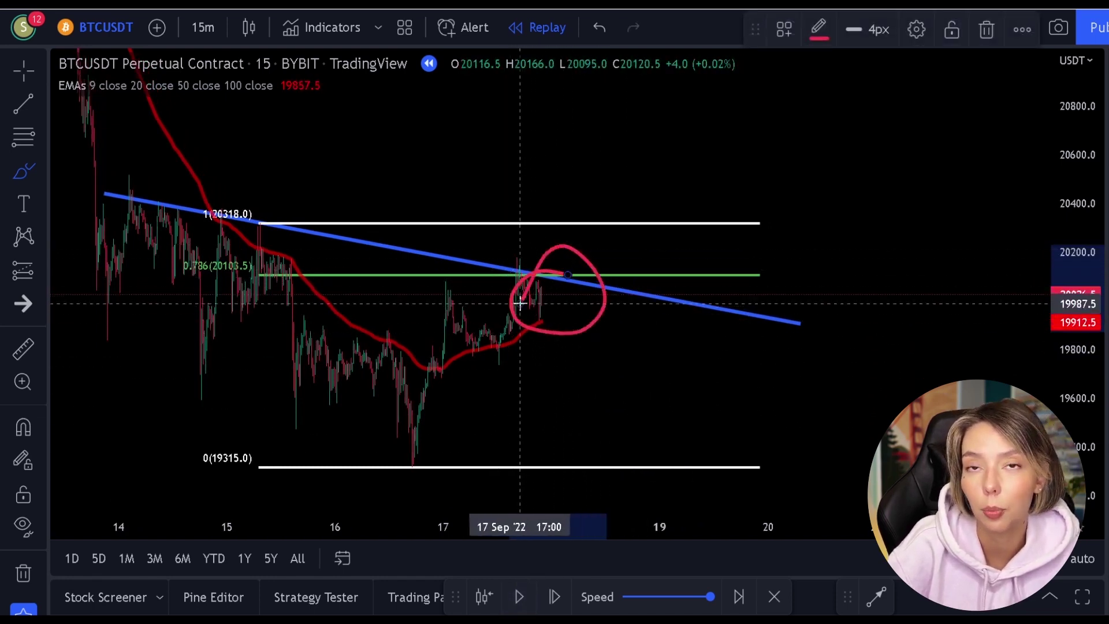
key(ctrl+z)
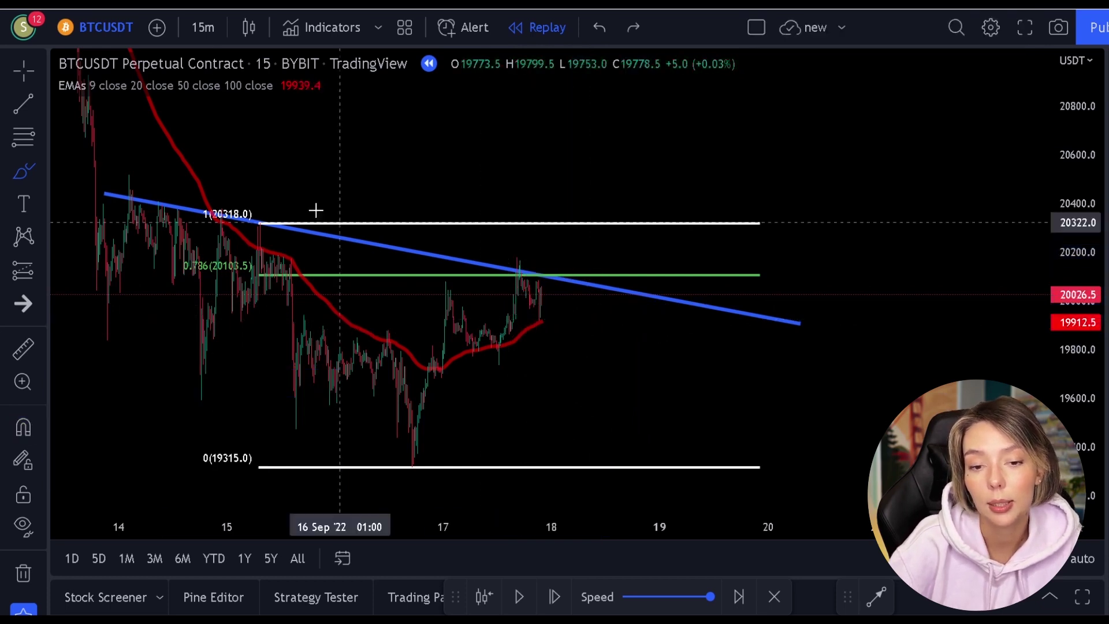
click(25, 277)
click(103, 284)
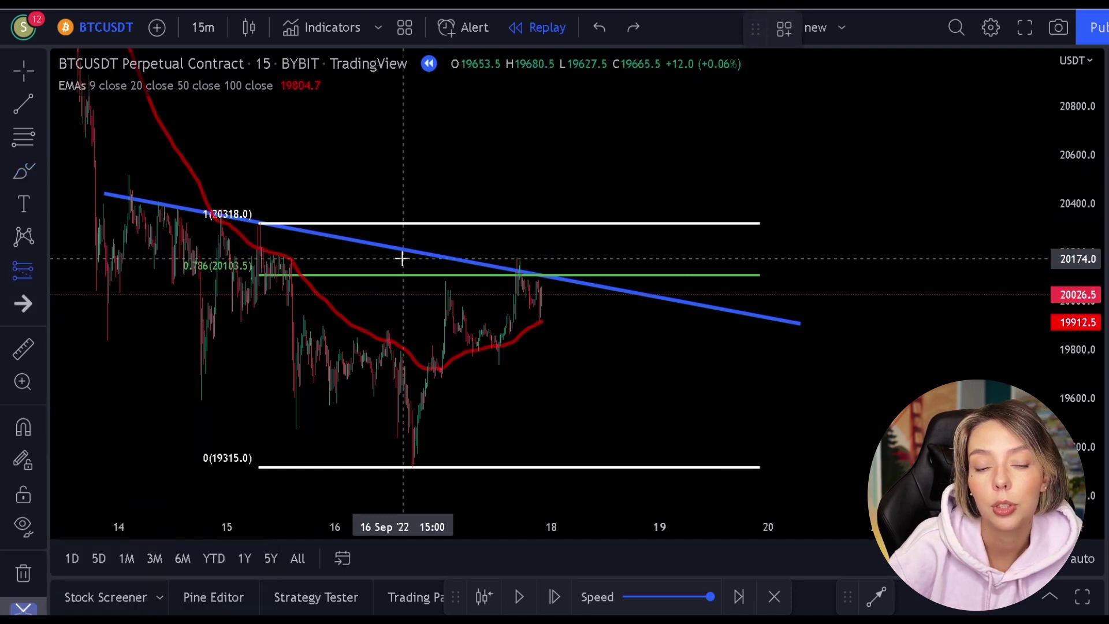
Place a short position at the trendline touch with its stop loss at 20375.
click(544, 296)
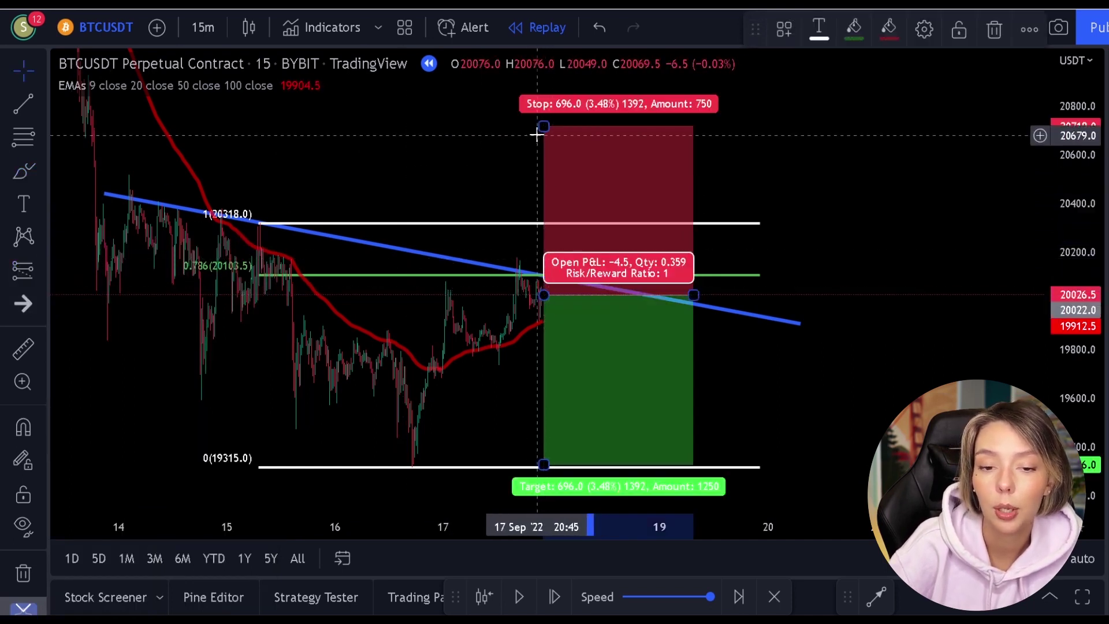
drag(543, 127, 544, 209)
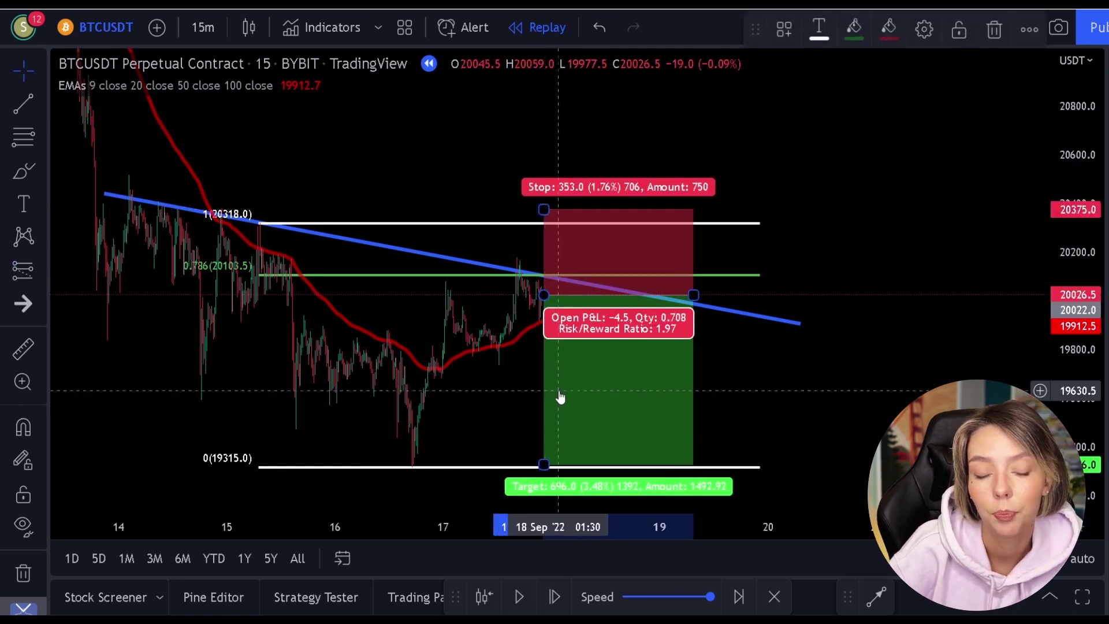
click(664, 467)
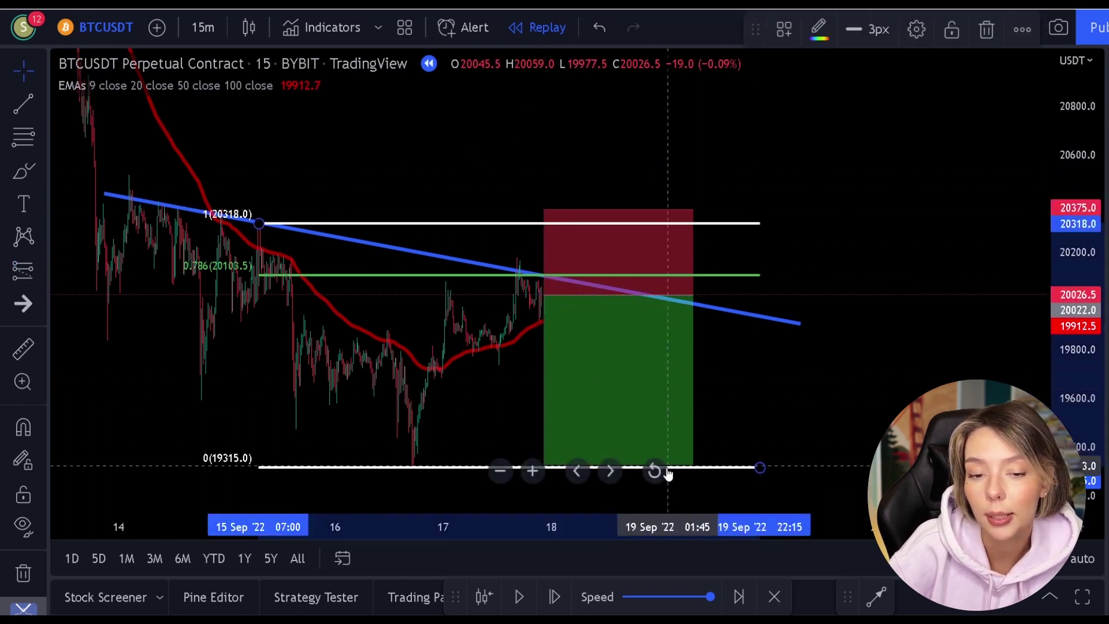
Advance one bar, extend the short position box to the right, and start the replay.
click(524, 596)
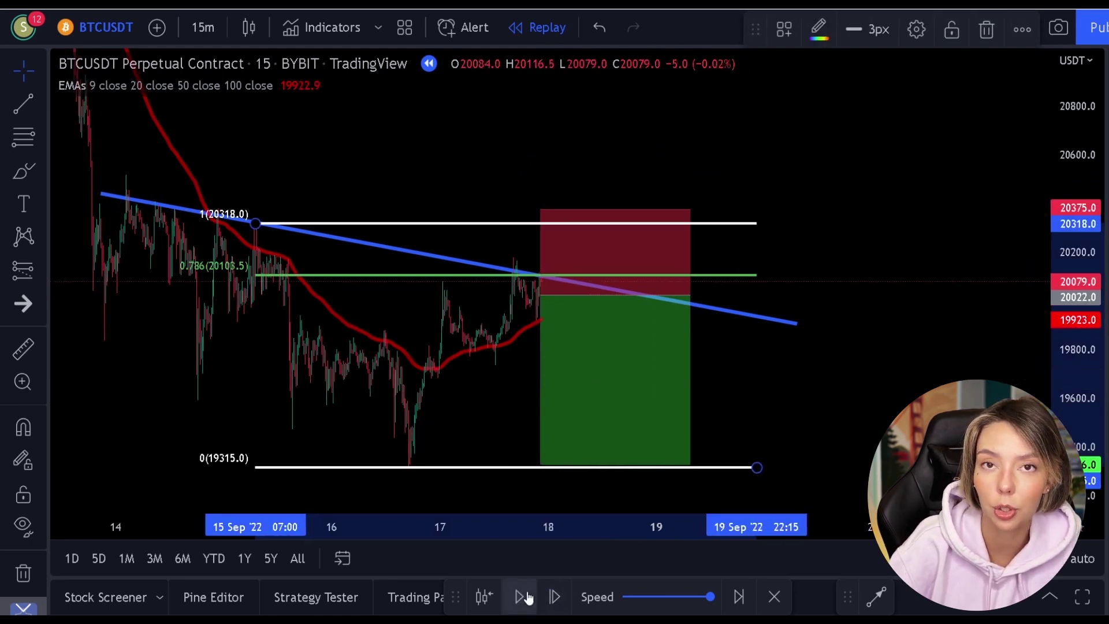
drag(691, 294, 955, 294)
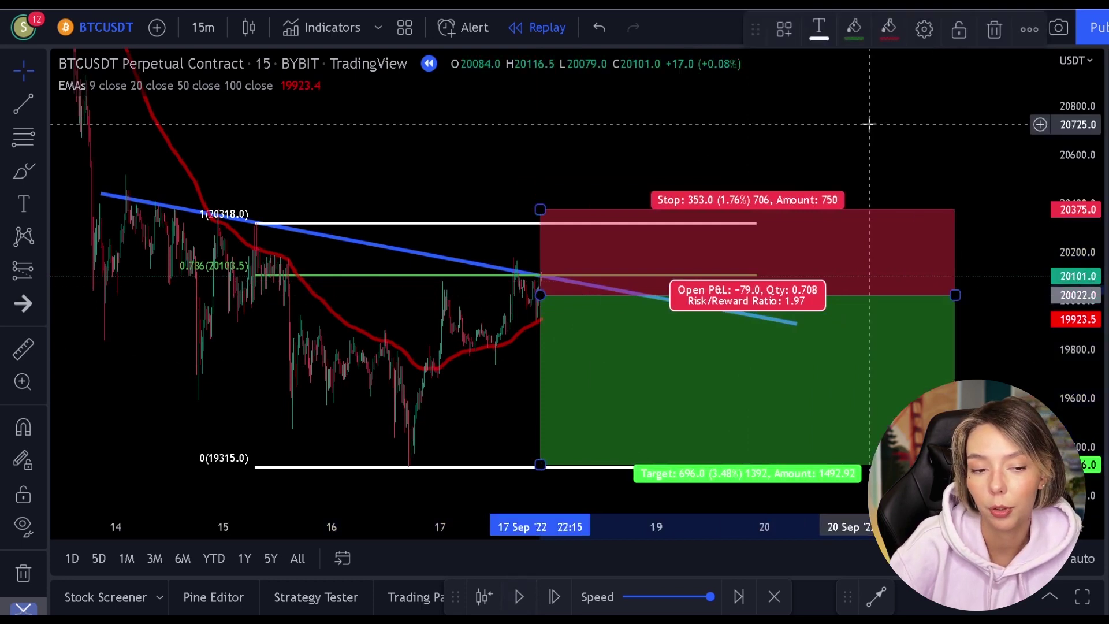
click(870, 123)
click(519, 603)
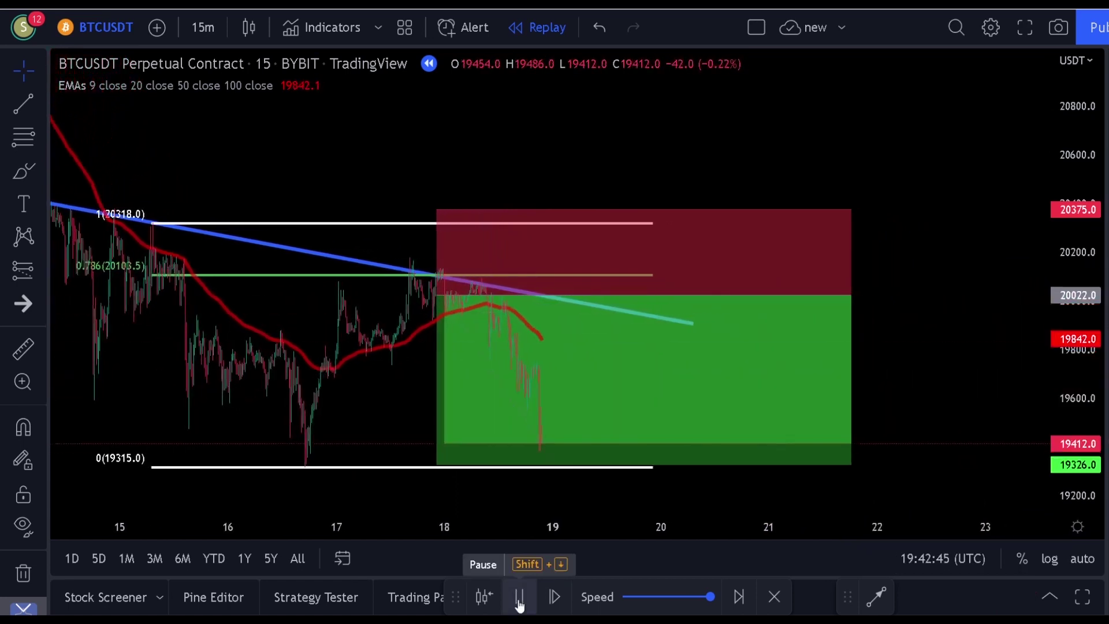
Pause the replay, compress the price scale, and draw then undo two brush circles.
click(519, 604)
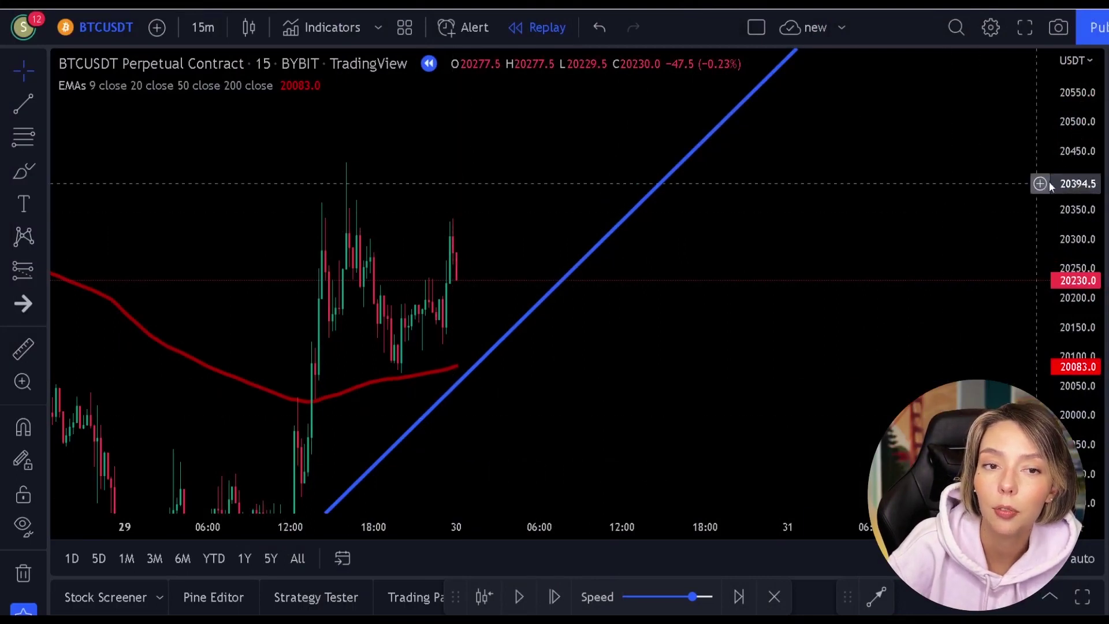
drag(1074, 178, 1084, 250)
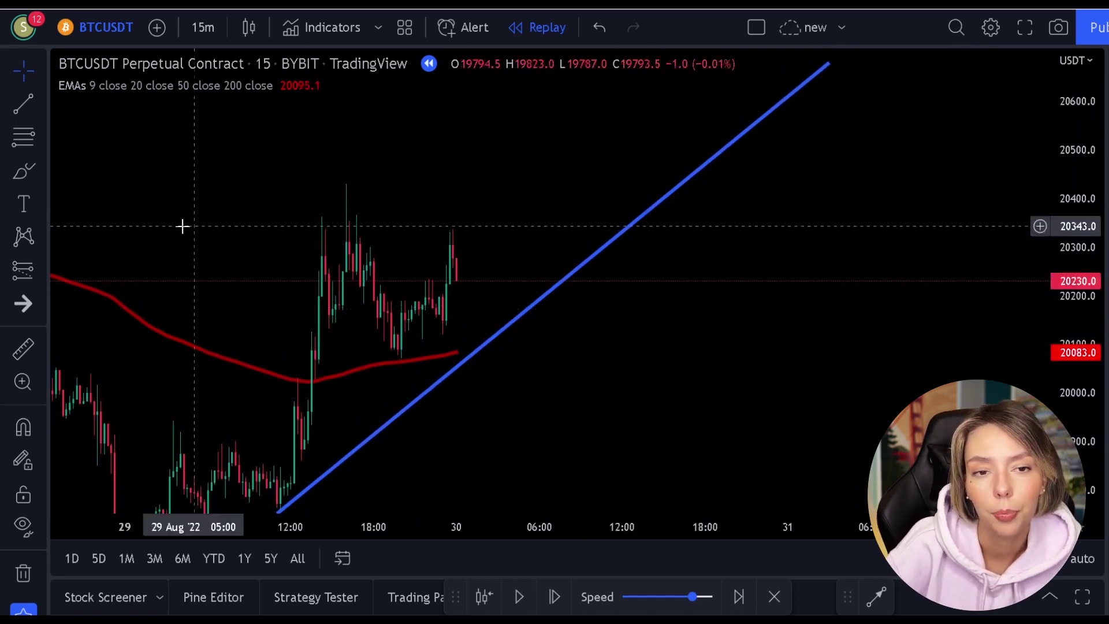
click(17, 173)
mouse_move(408, 353)
mouse_down()
mouse_move(395, 350)
mouse_move(404, 354)
mouse_up()
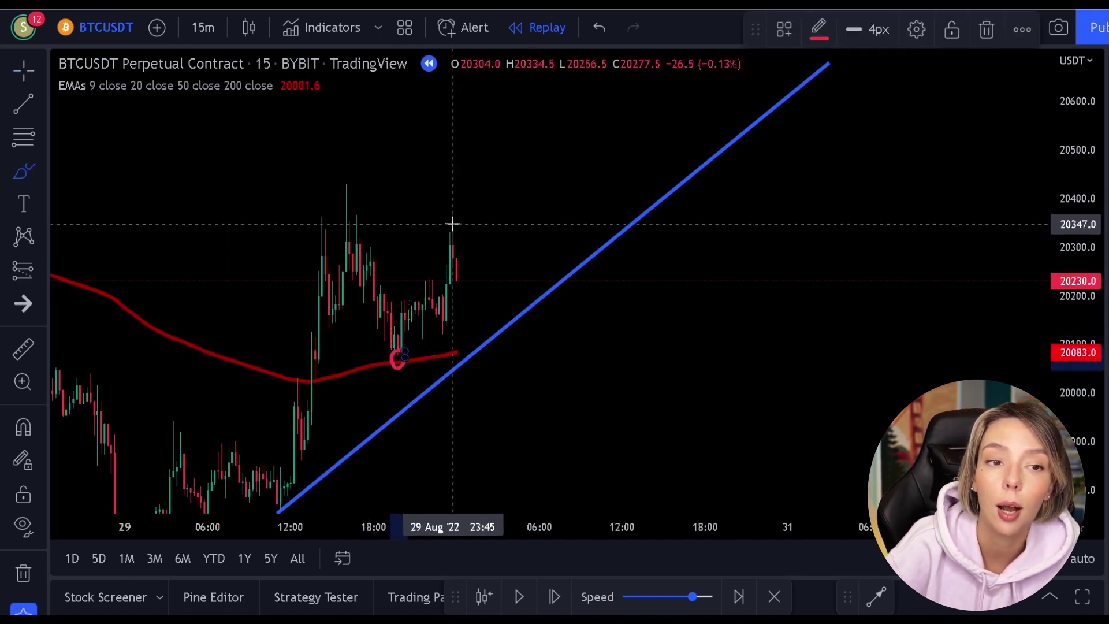
mouse_move(453, 221)
mouse_down()
mouse_move(443, 238)
mouse_move(452, 220)
mouse_up()
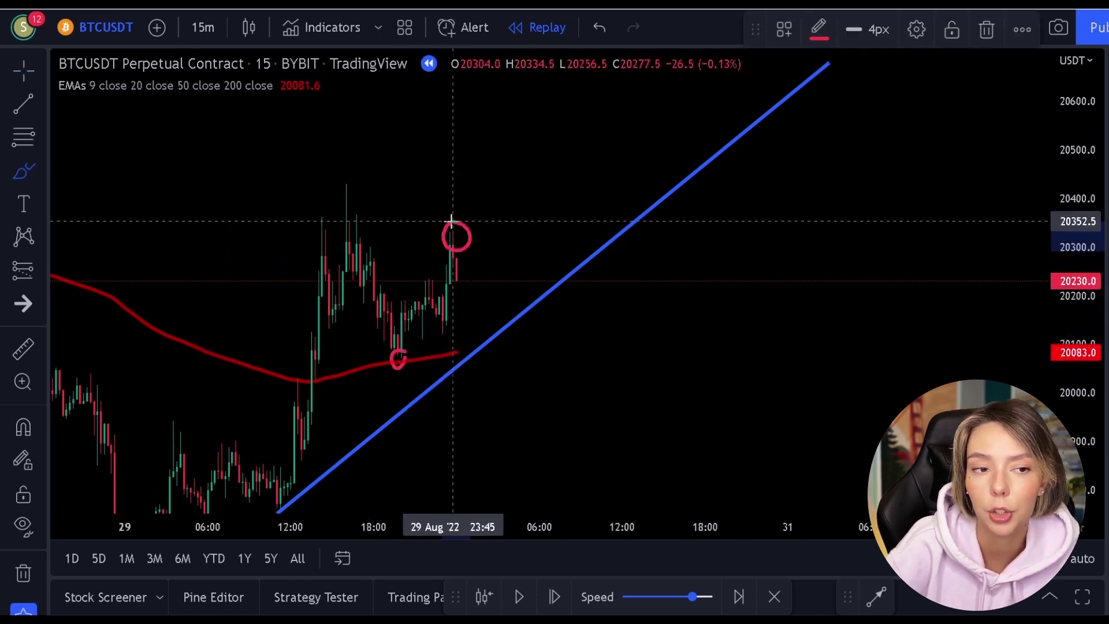
key(ctrl+z)
key(ctrl+z)
key(ctrl+z)
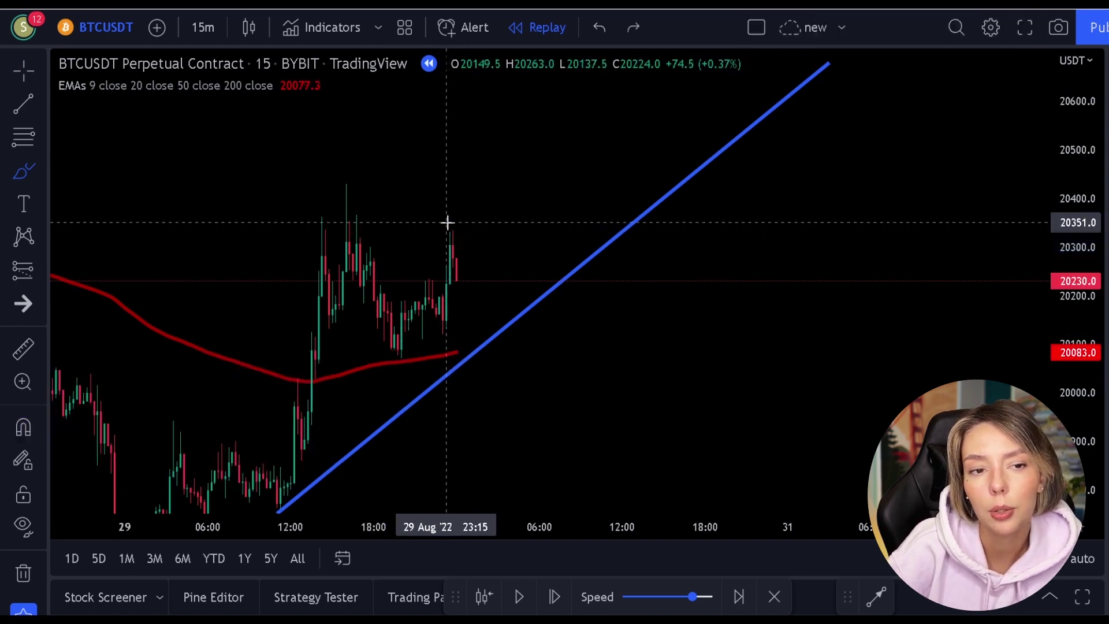
Draw a Fib retracement topped at 20337.5, then replay at maximum speed.
click(18, 141)
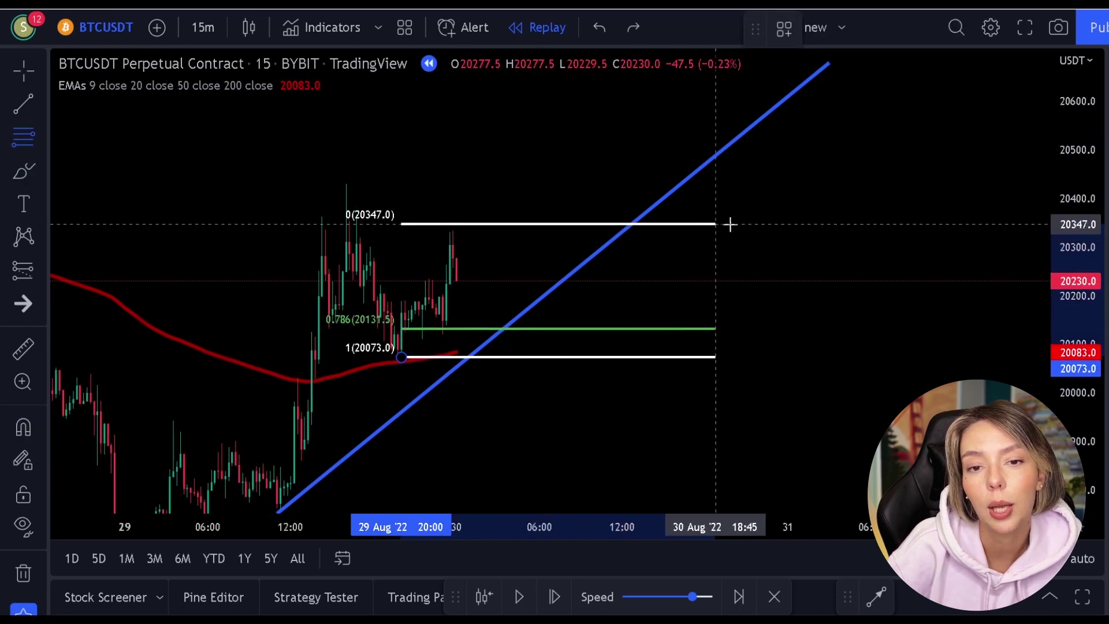
click(909, 228)
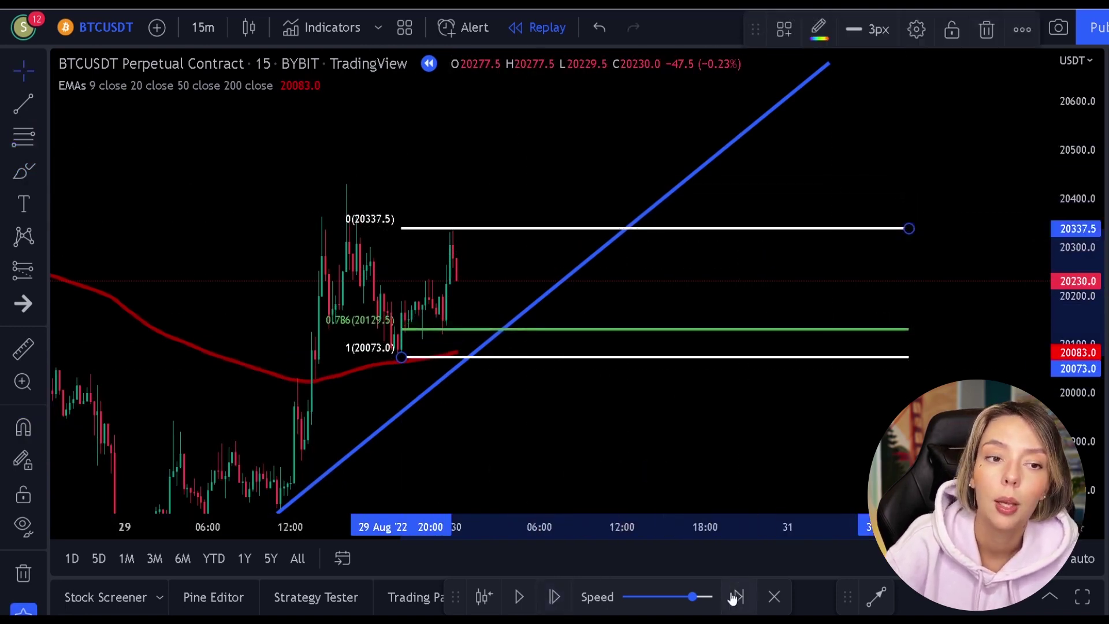
click(711, 595)
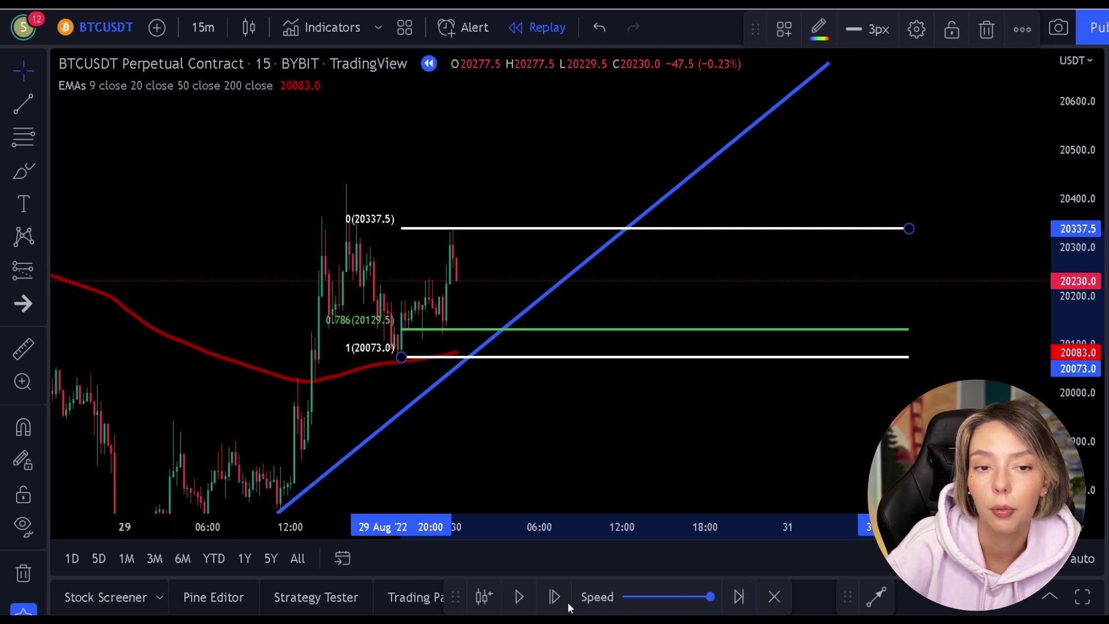
click(523, 599)
click(527, 600)
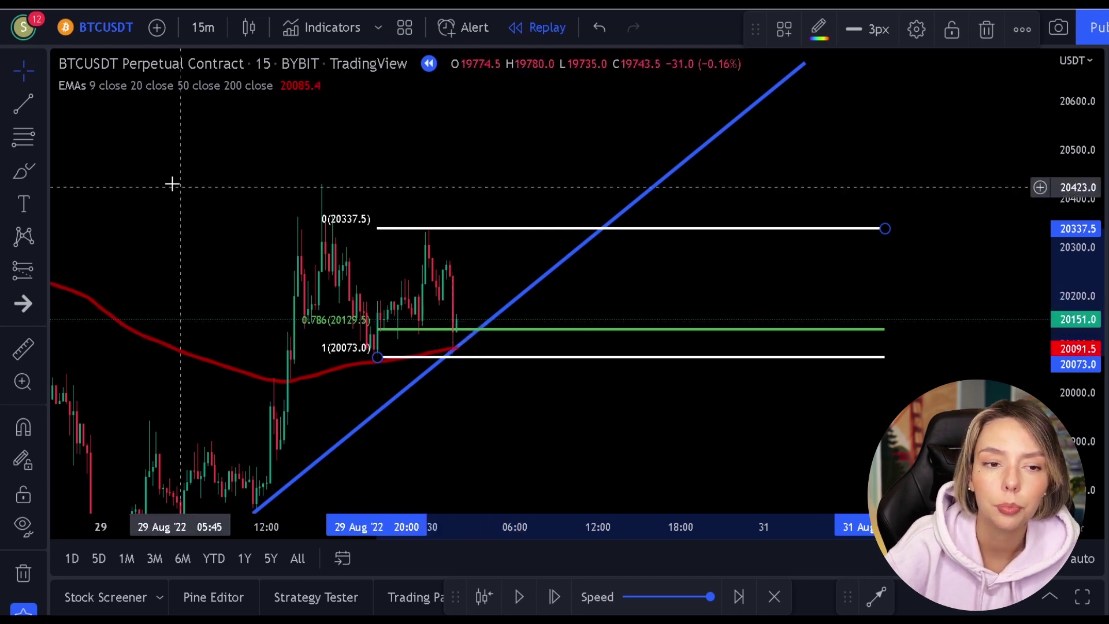
Place a long position at the 0.786 pullback with its stop tightened to about 20101.5.
click(18, 261)
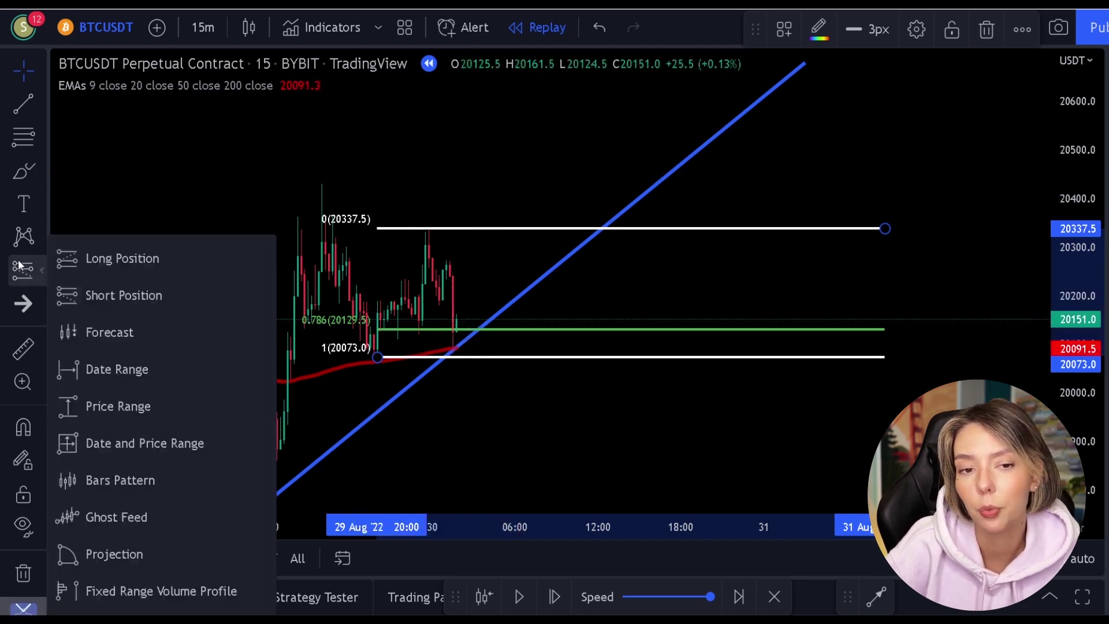
click(93, 260)
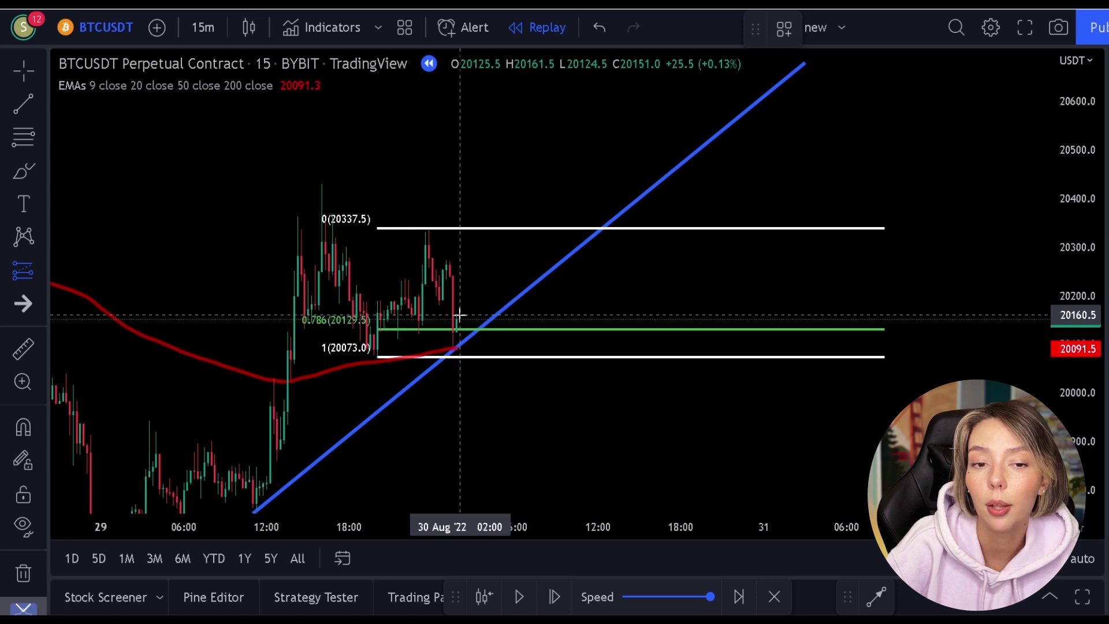
click(460, 315)
drag(461, 404, 474, 346)
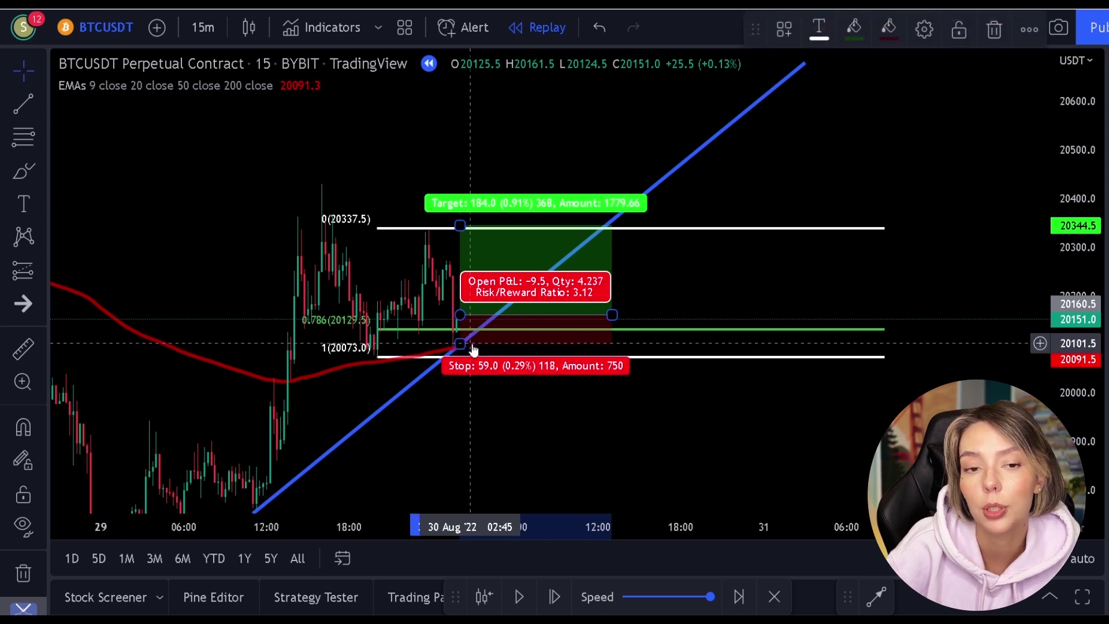
Extend the long position box right and replay bars until the 20344.5 target is hit.
drag(612, 314, 887, 312)
click(944, 275)
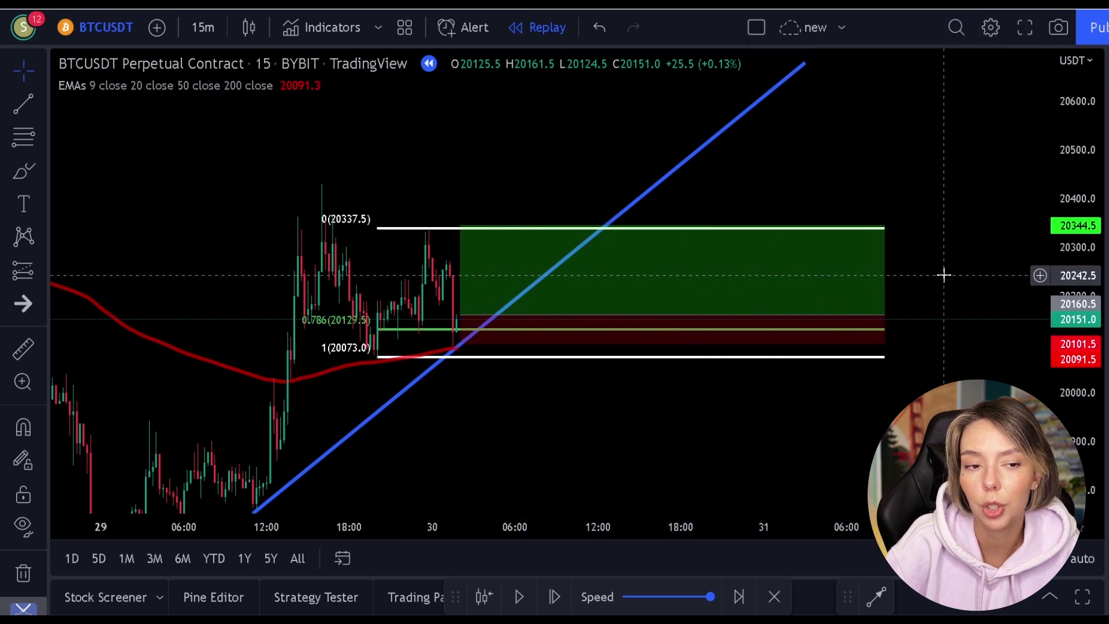
click(518, 597)
click(519, 597)
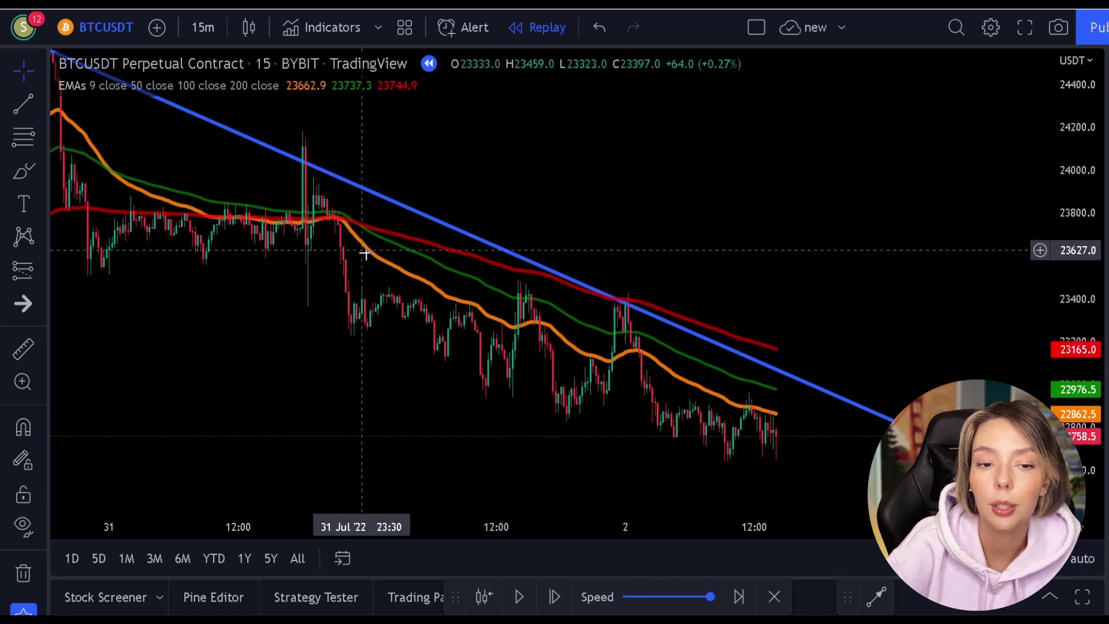
Draw a Fib retracement from the 23898.5 high down to 23264.5.
click(27, 147)
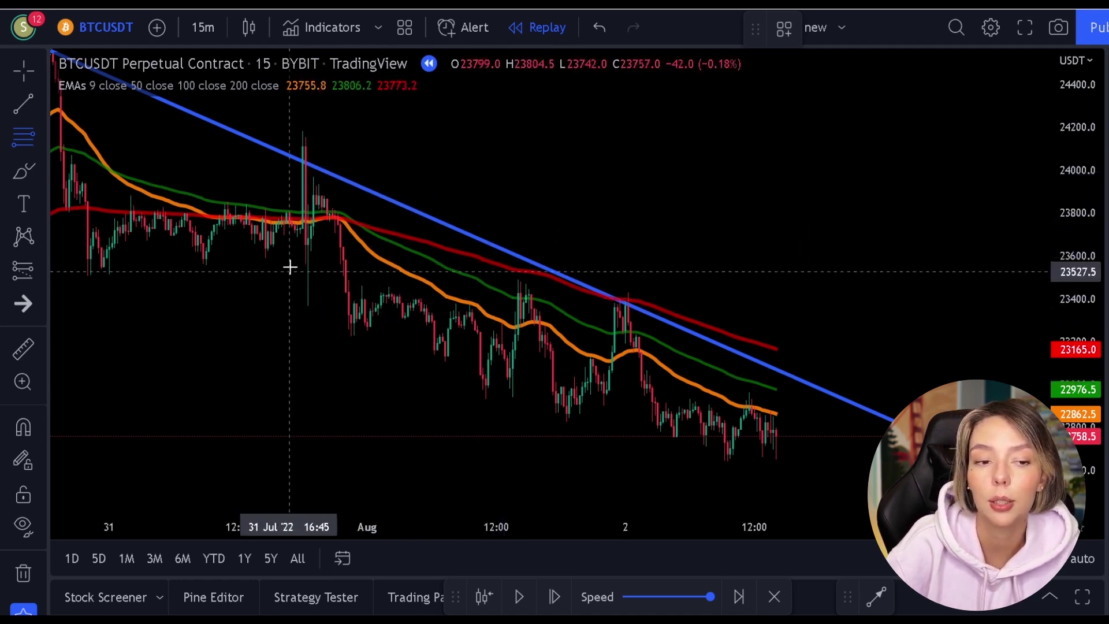
click(310, 193)
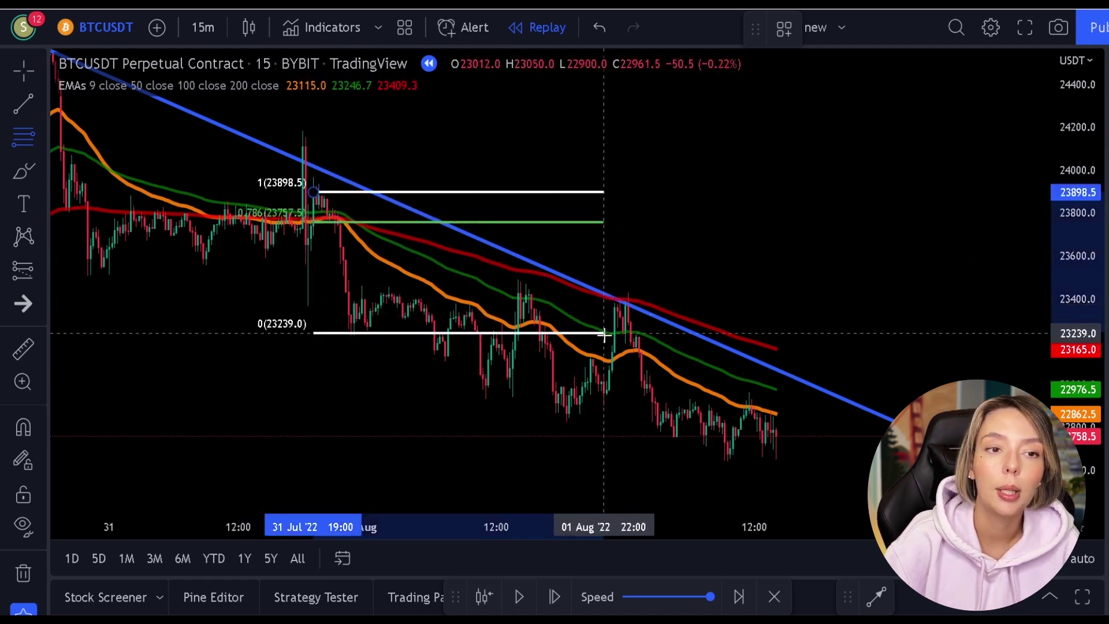
click(762, 327)
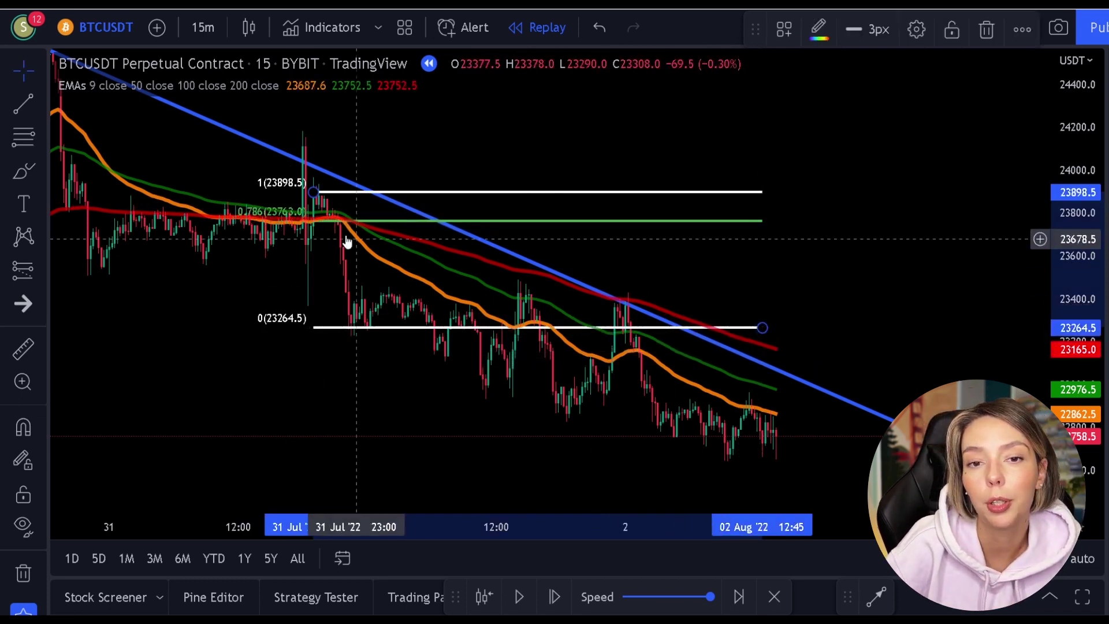
Circle the wick at 23898.5 and the Fib 0 candles in red, then undo them and delete the retracement.
click(30, 172)
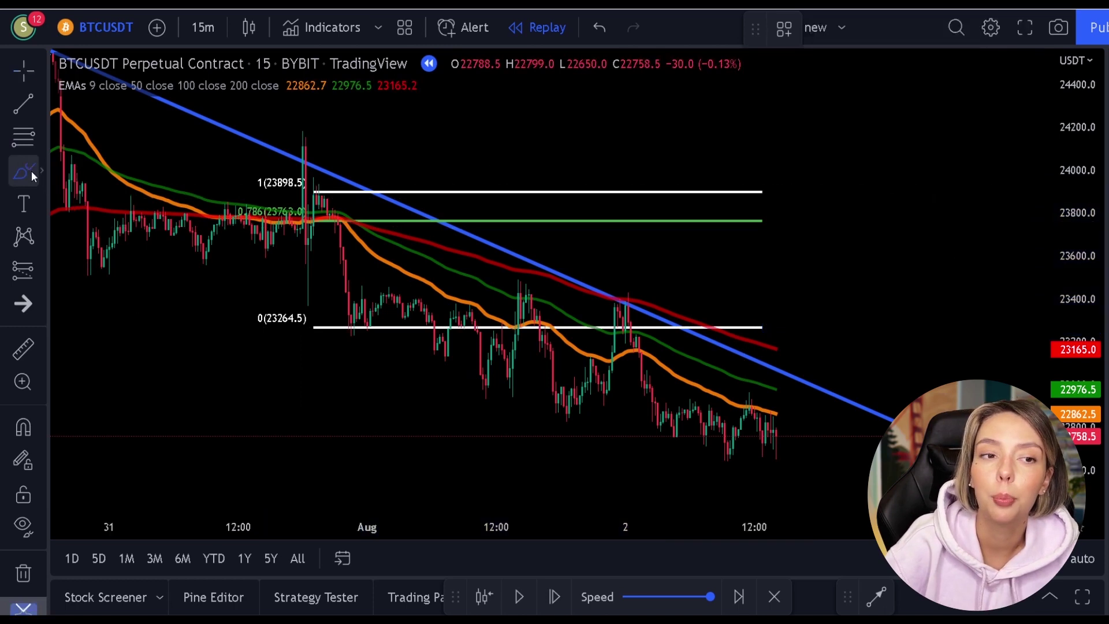
mouse_move(347, 177)
mouse_down()
mouse_move(318, 190)
mouse_move(352, 171)
mouse_up()
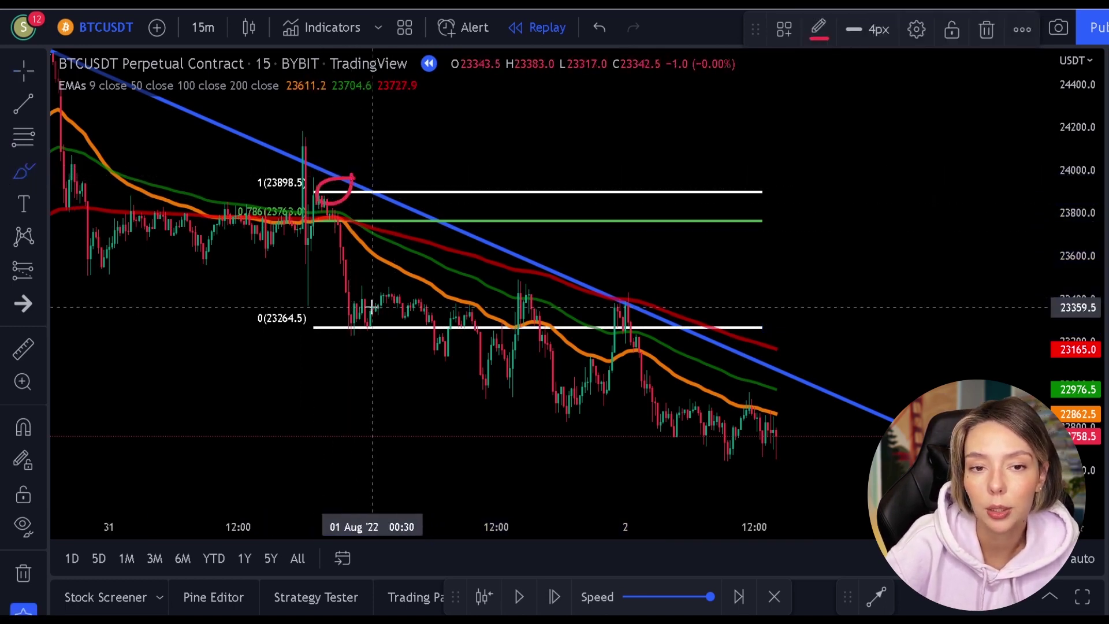
mouse_move(370, 324)
mouse_down()
mouse_move(376, 338)
mouse_move(373, 311)
mouse_up()
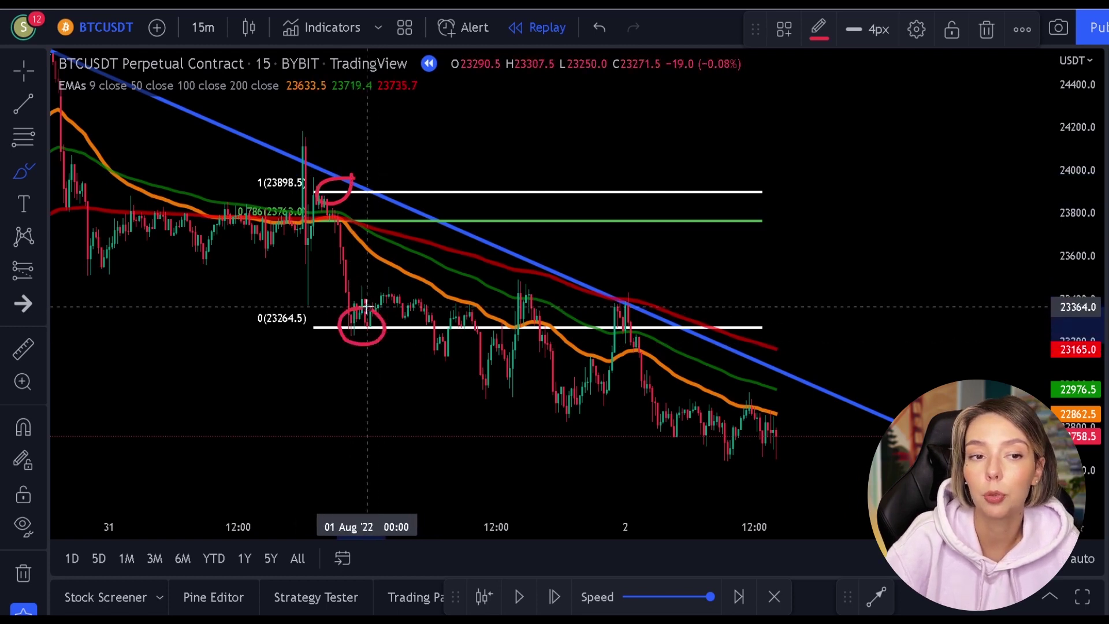
key(ctrl+z)
key(ctrl+z)
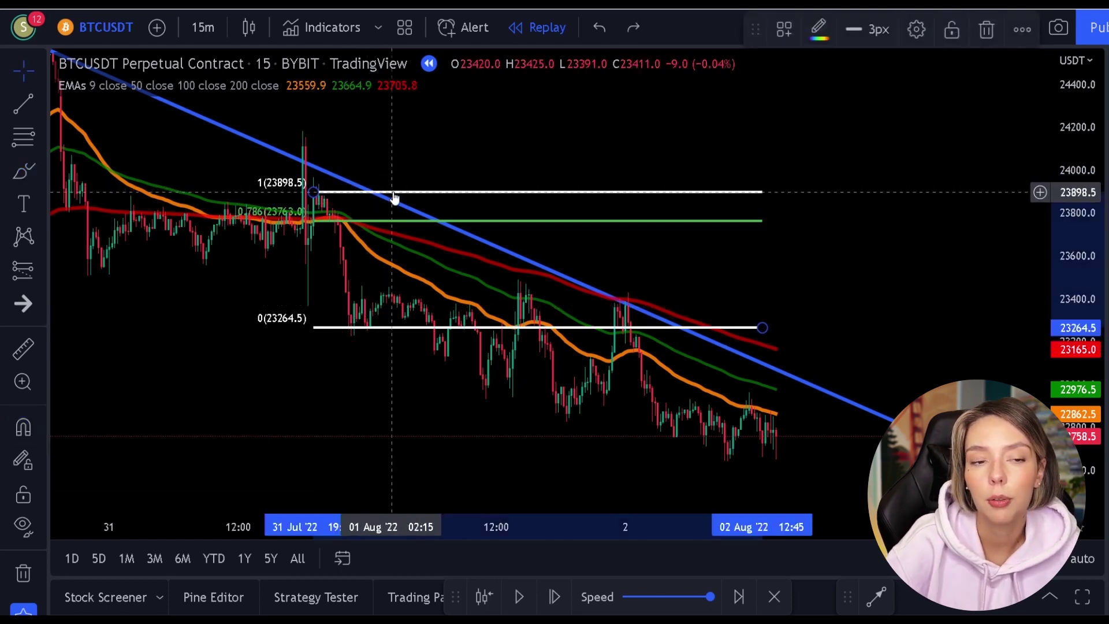
key(Delete)
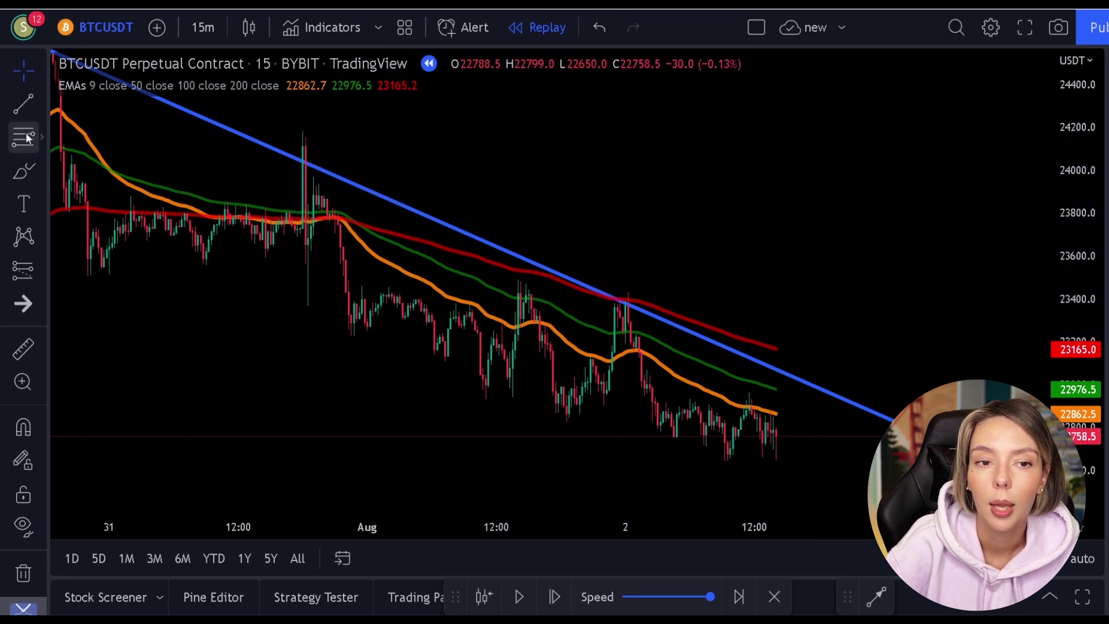
click(25, 138)
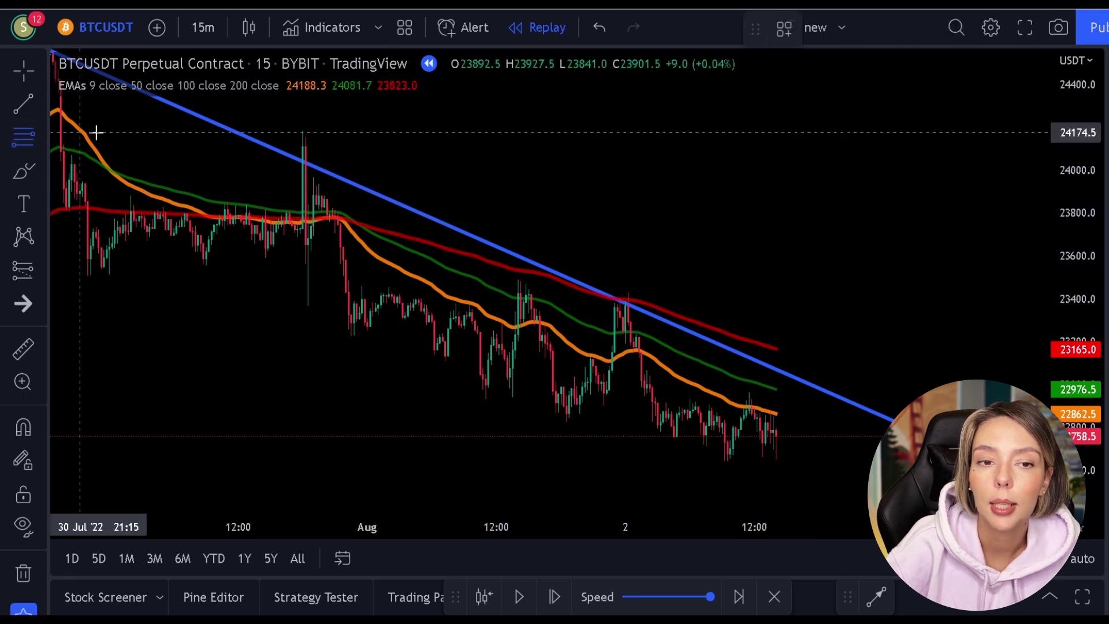
click(386, 292)
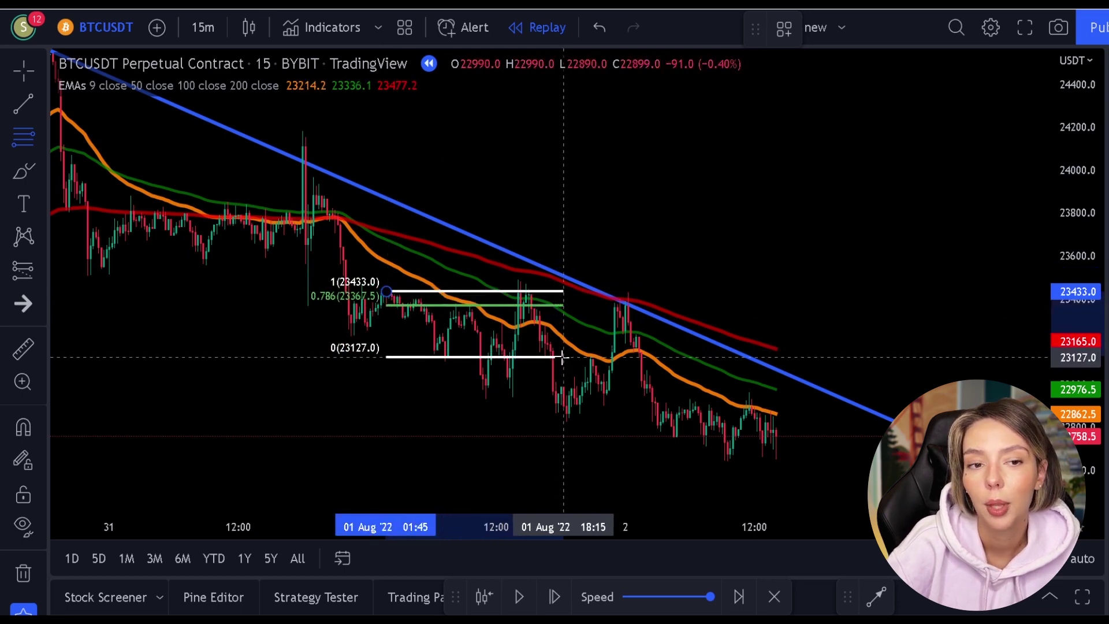
click(685, 358)
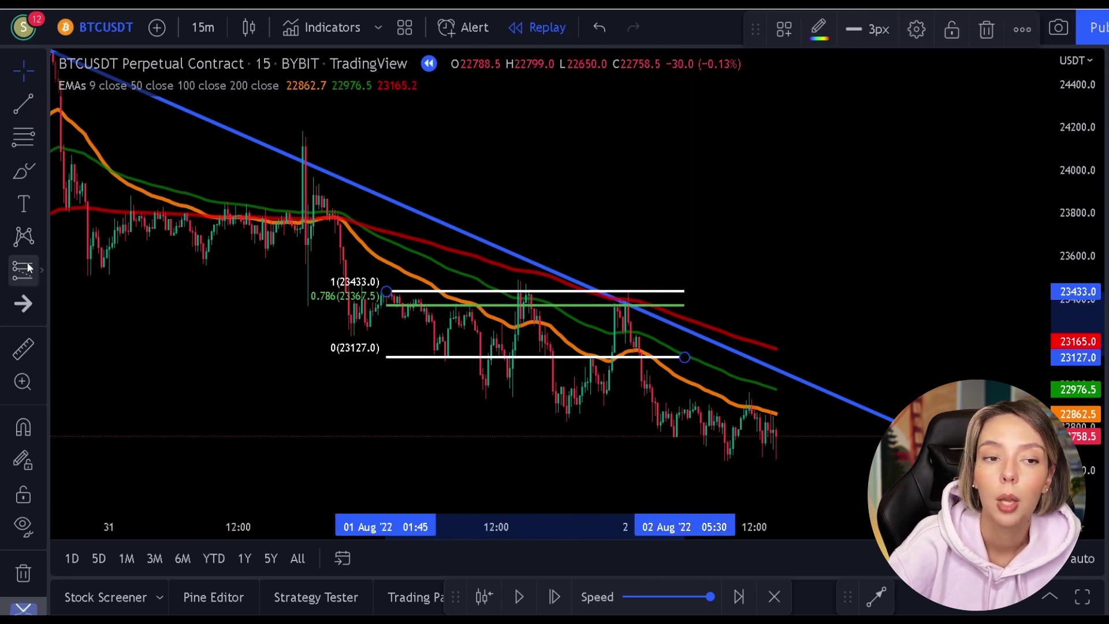
click(29, 267)
click(107, 292)
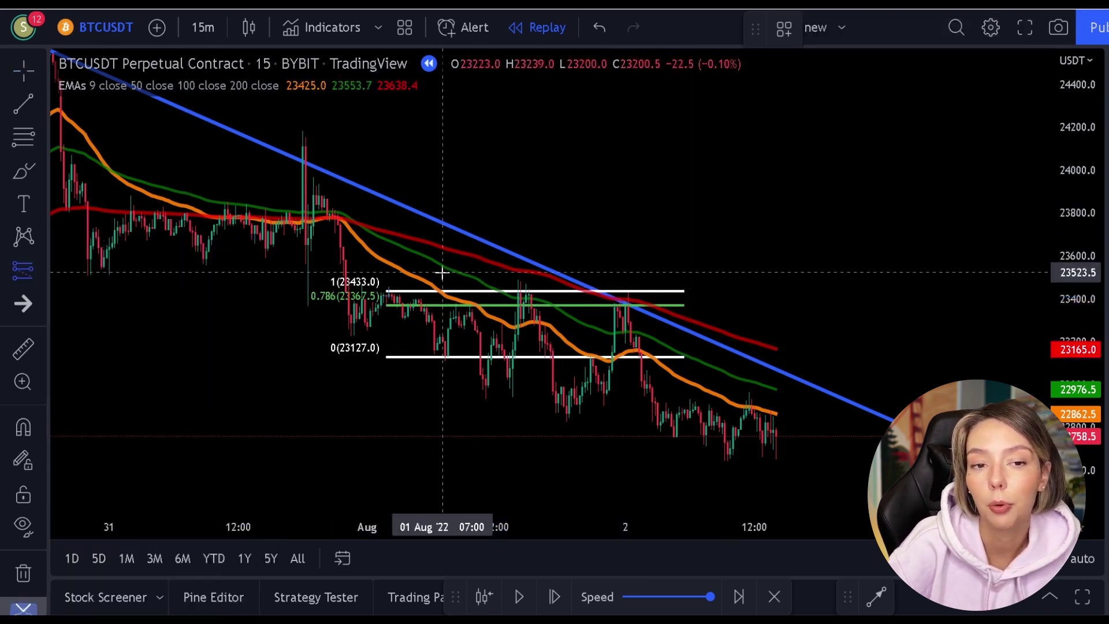
click(469, 309)
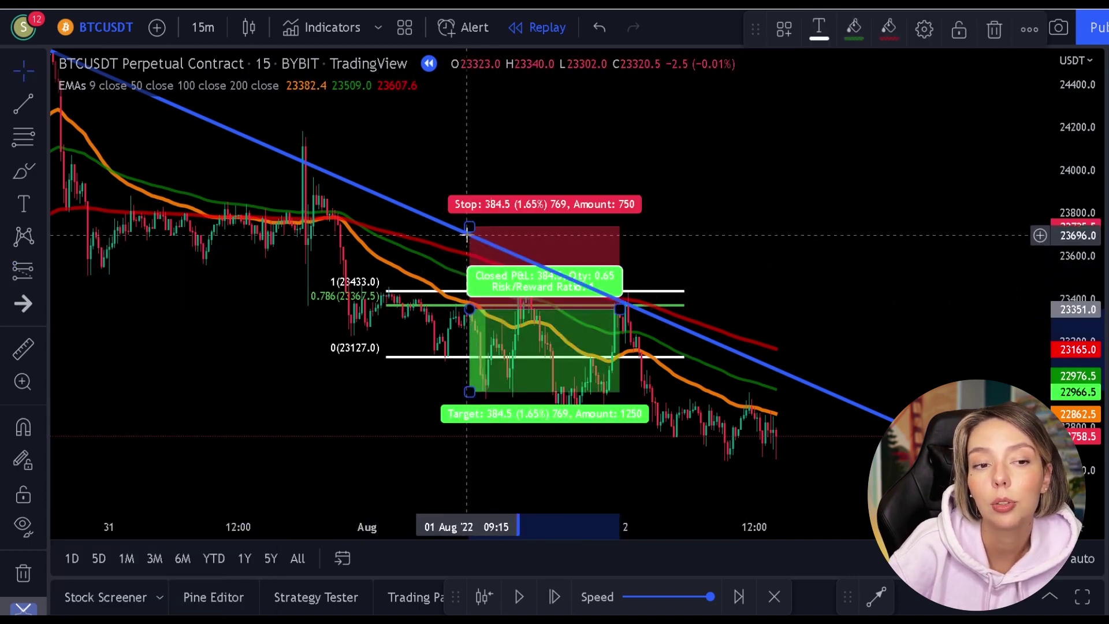
drag(469, 227, 472, 281)
click(722, 220)
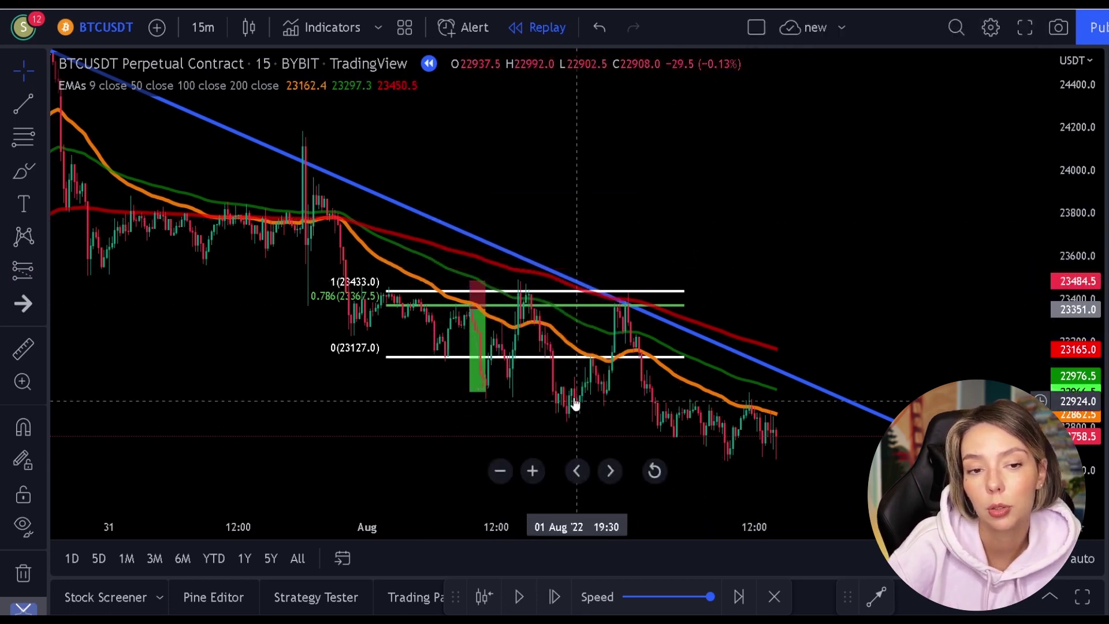
click(477, 316)
click(708, 186)
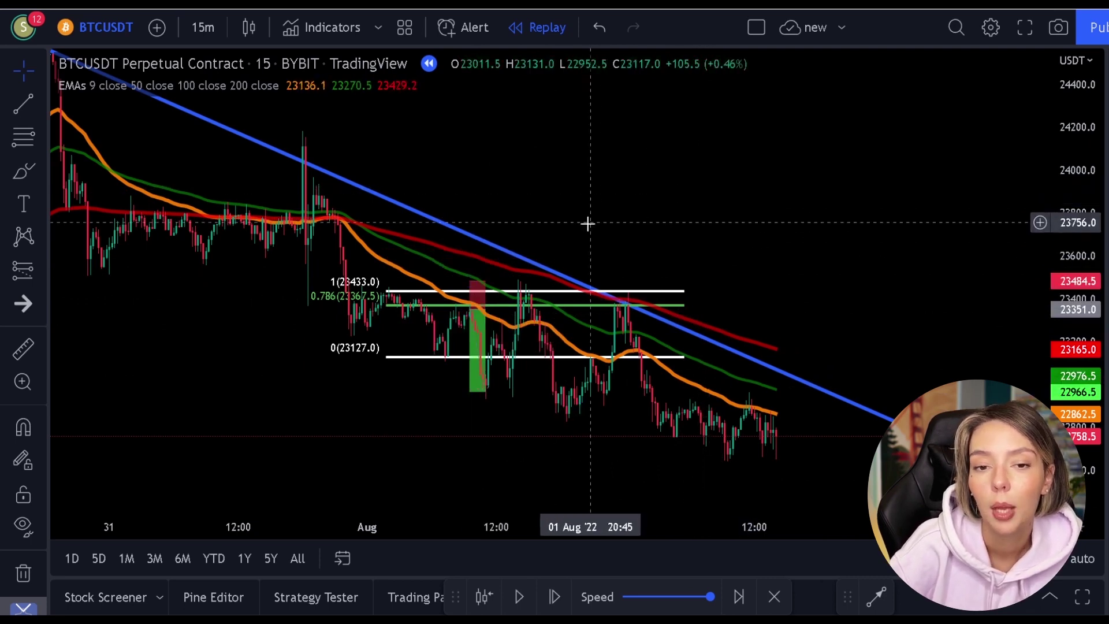
click(556, 313)
key(Delete)
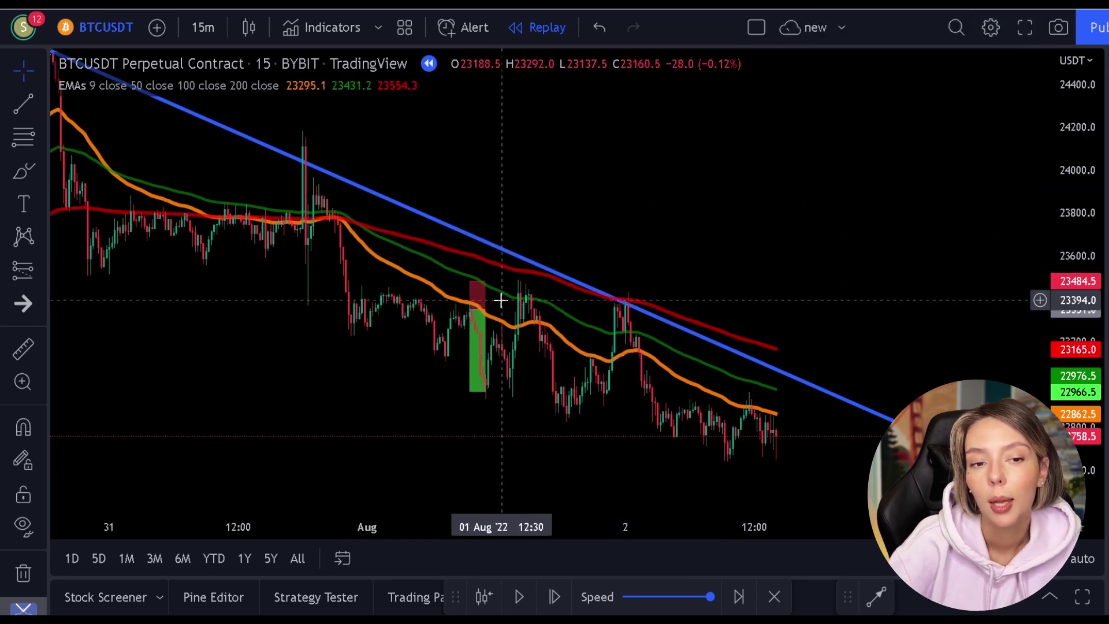
click(487, 306)
key(Delete)
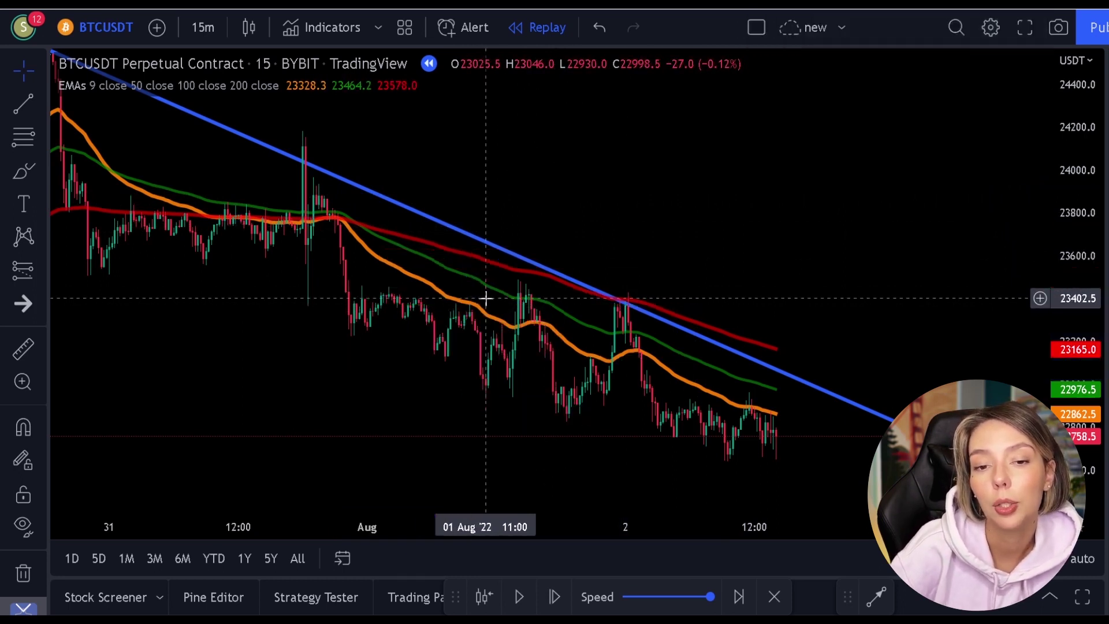
click(33, 140)
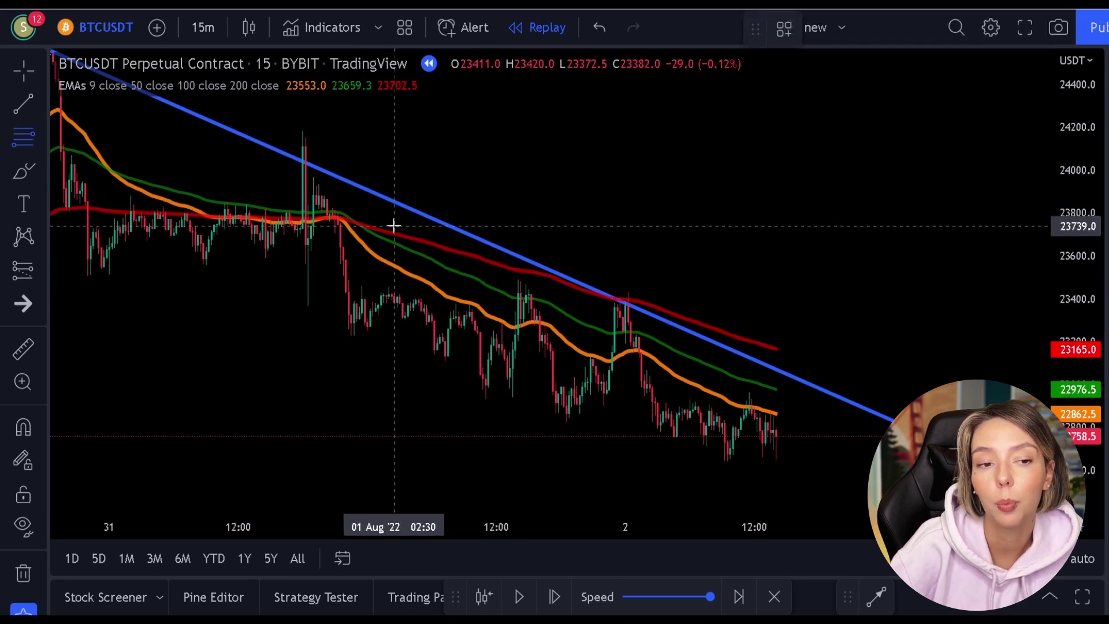
click(520, 290)
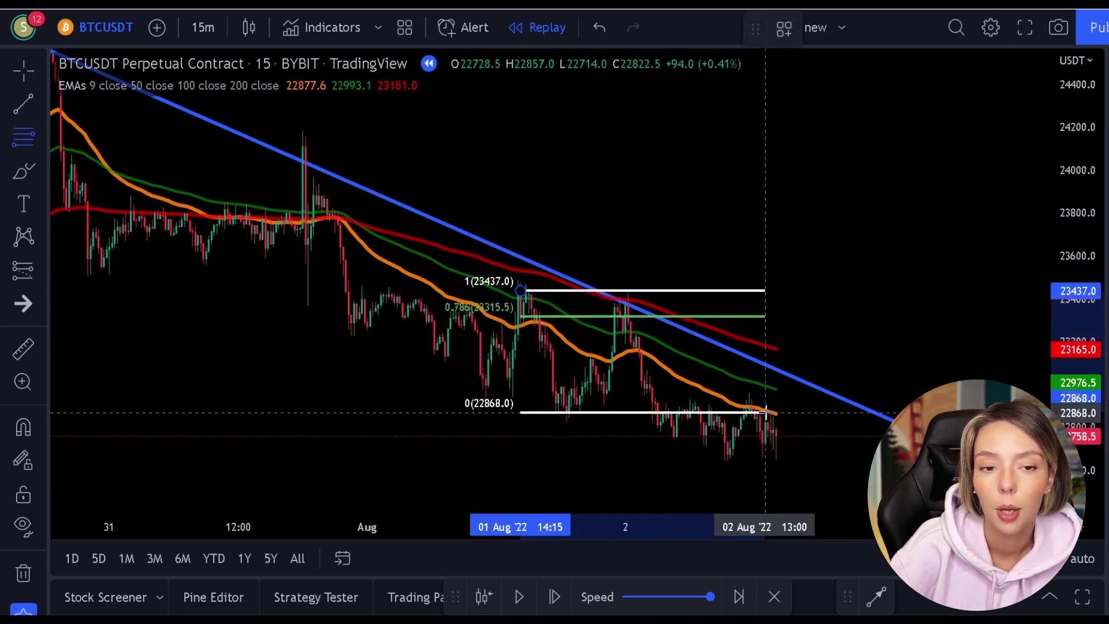
click(766, 412)
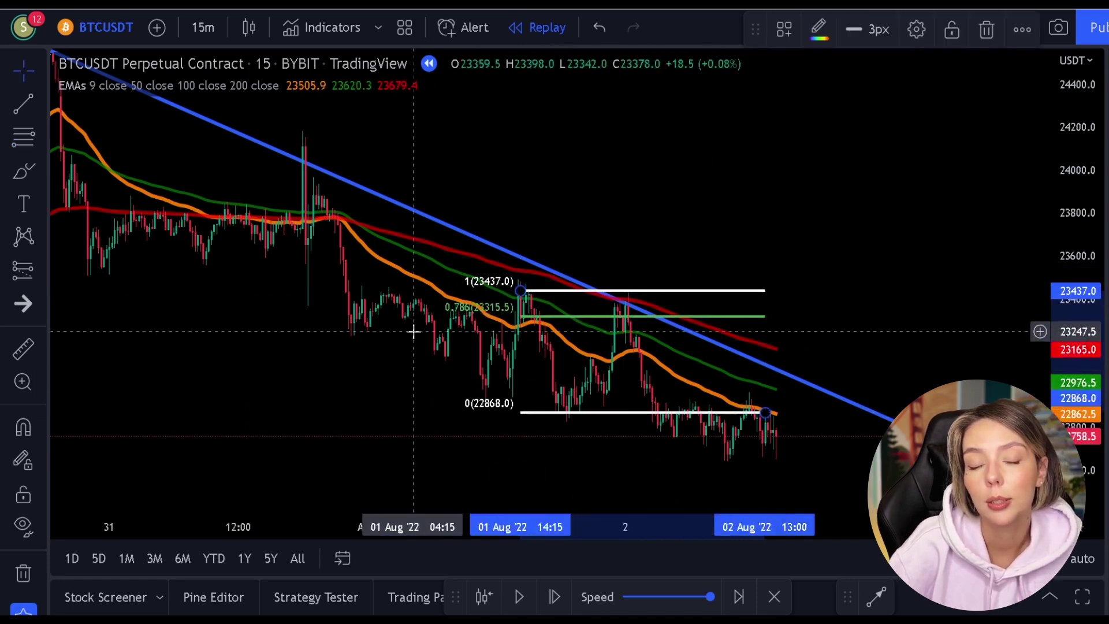
click(23, 171)
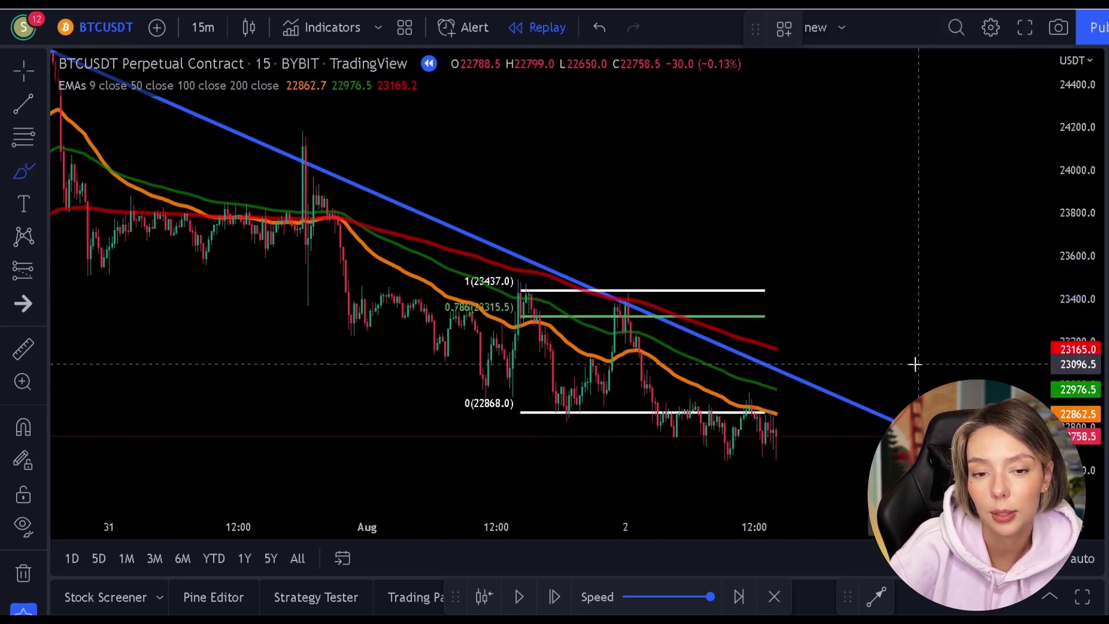
drag(631, 296, 636, 302)
key(ctrl+z)
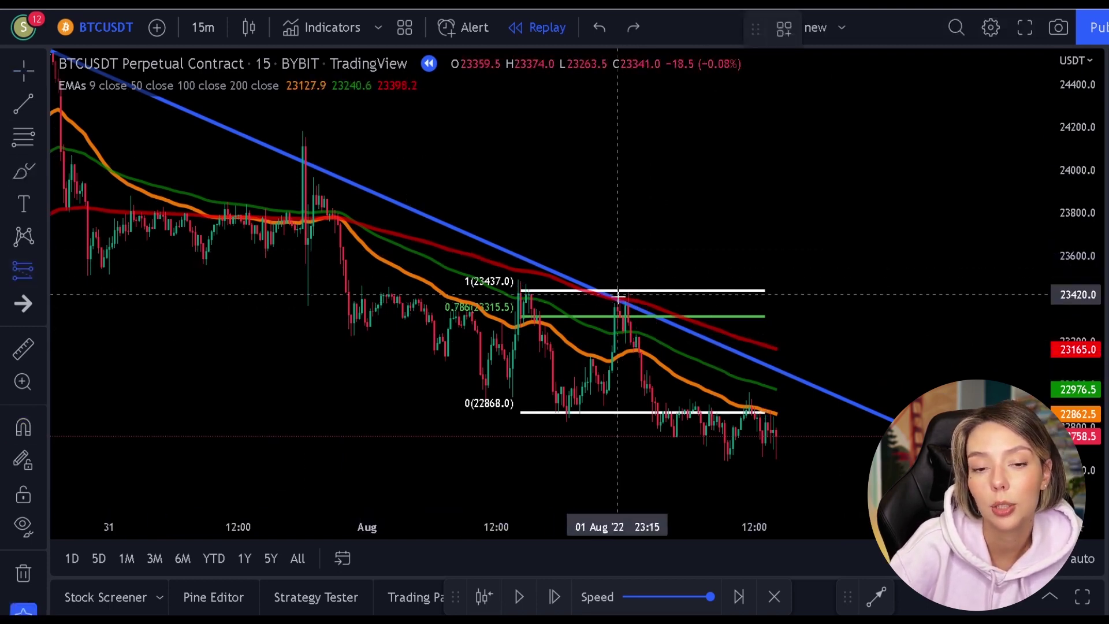
click(41, 269)
click(110, 296)
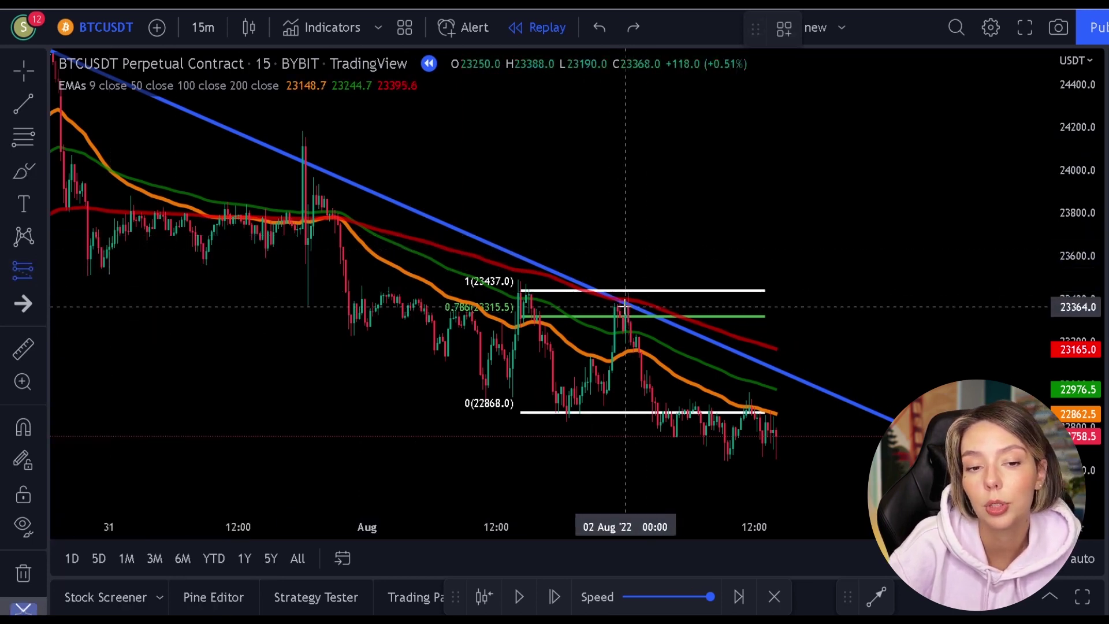
click(624, 307)
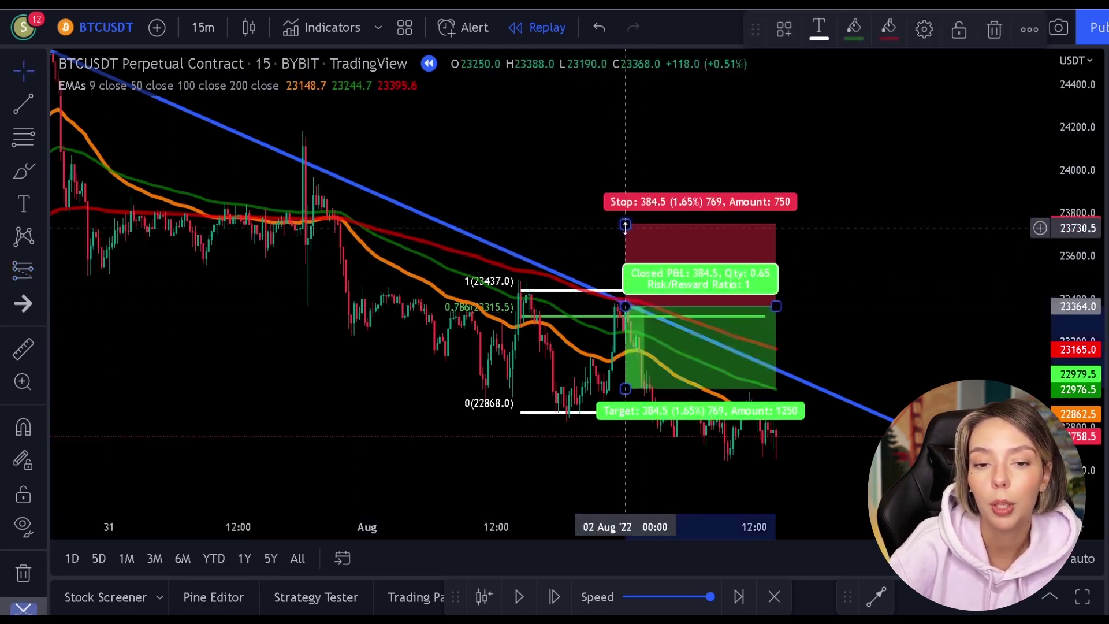
drag(625, 224, 625, 275)
drag(627, 391, 625, 419)
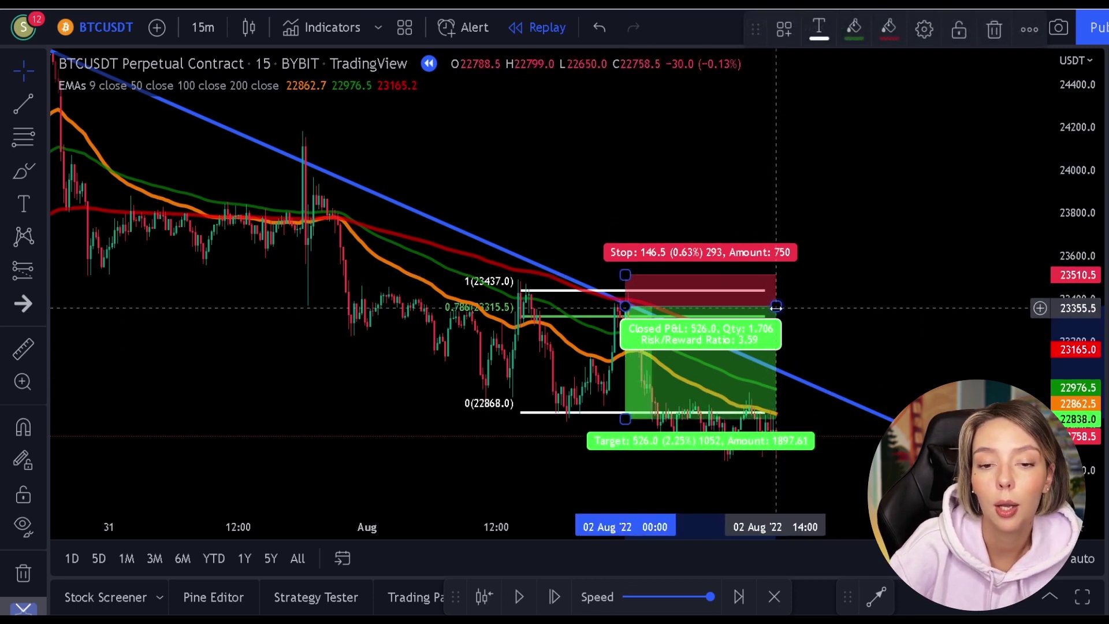
drag(776, 306, 655, 328)
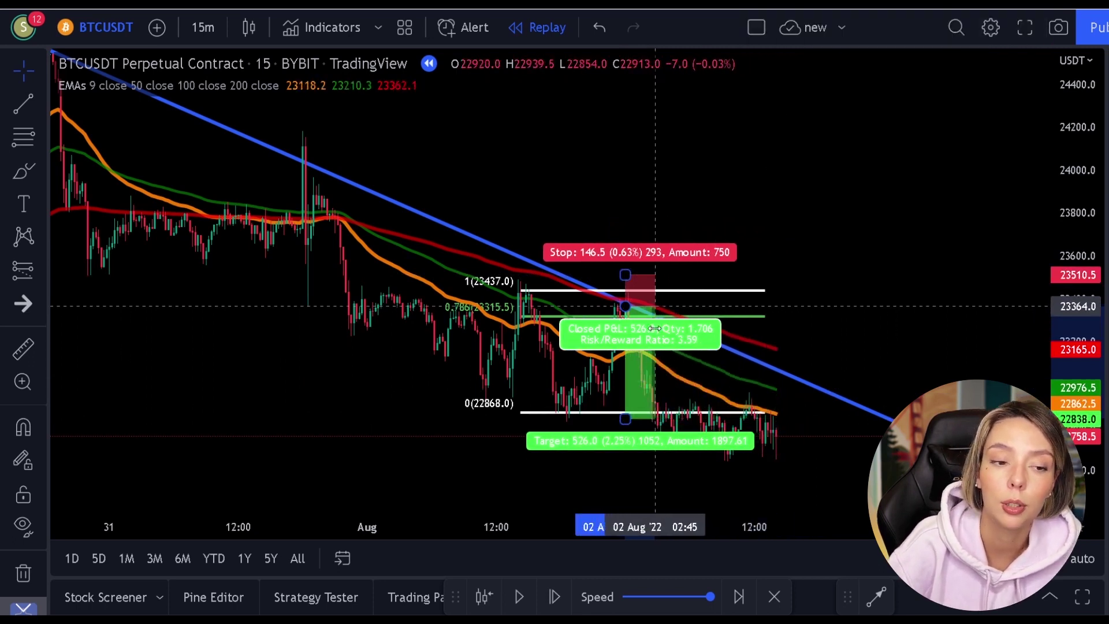
click(778, 242)
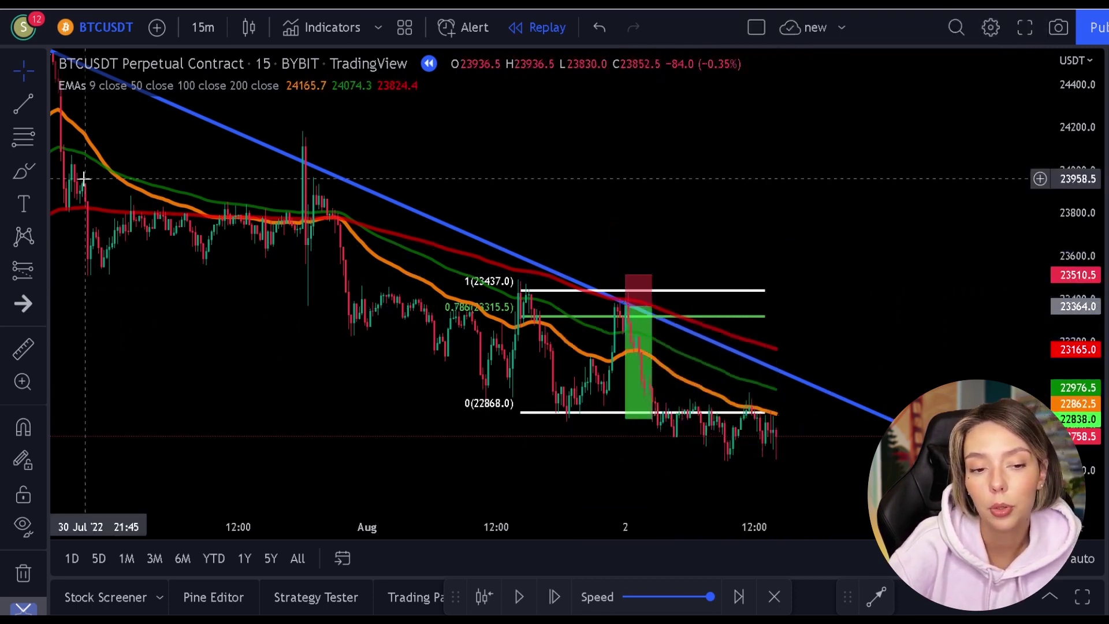
click(14, 181)
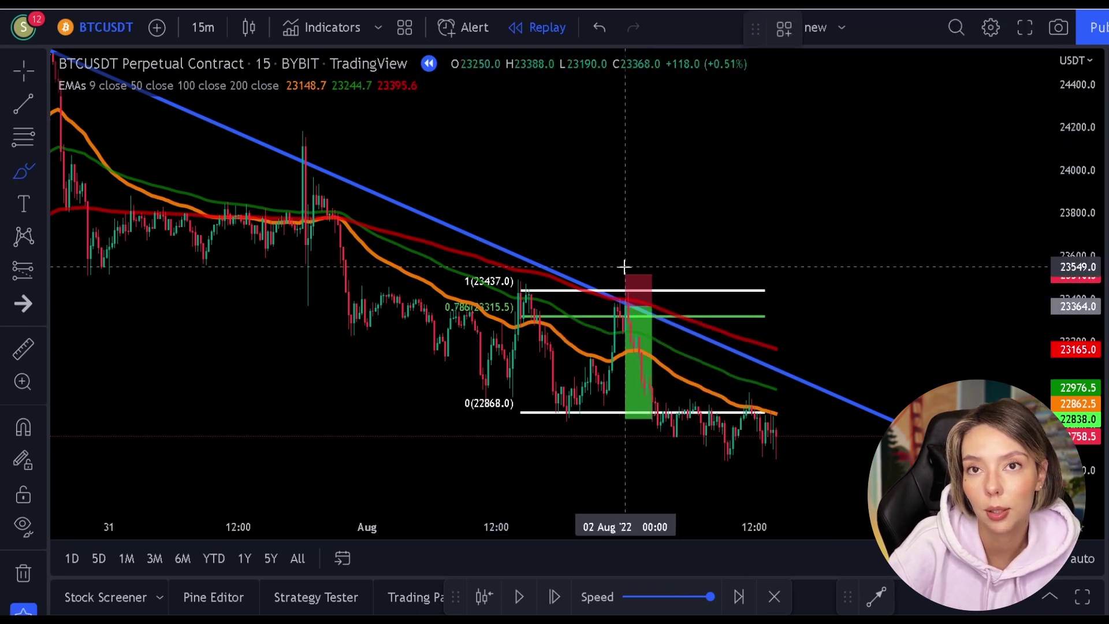
drag(601, 264, 687, 269)
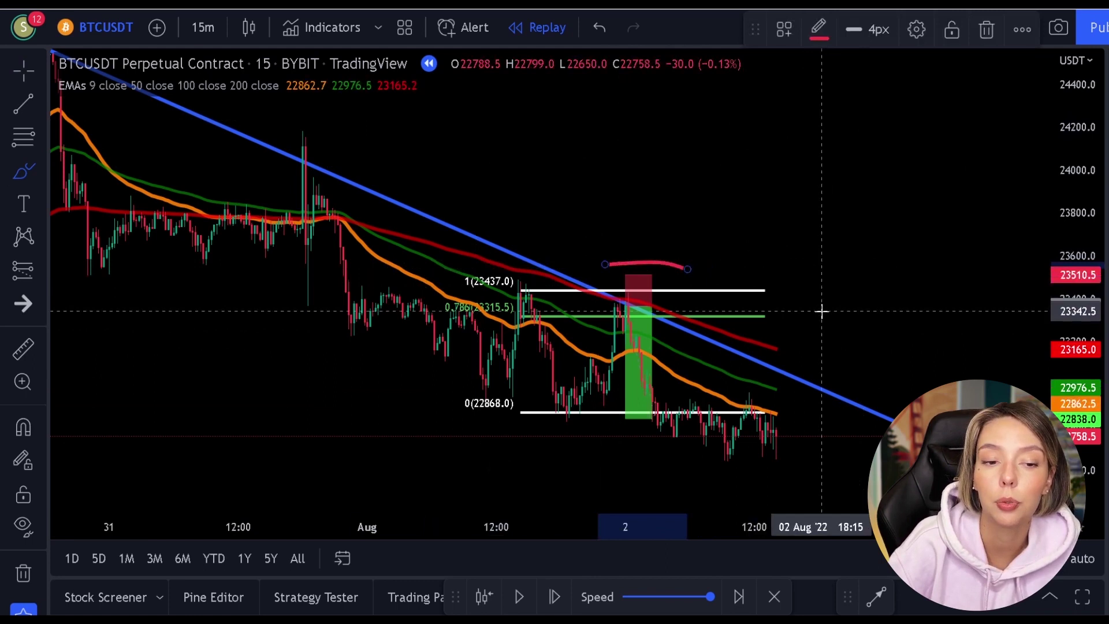
key(ctrl+z)
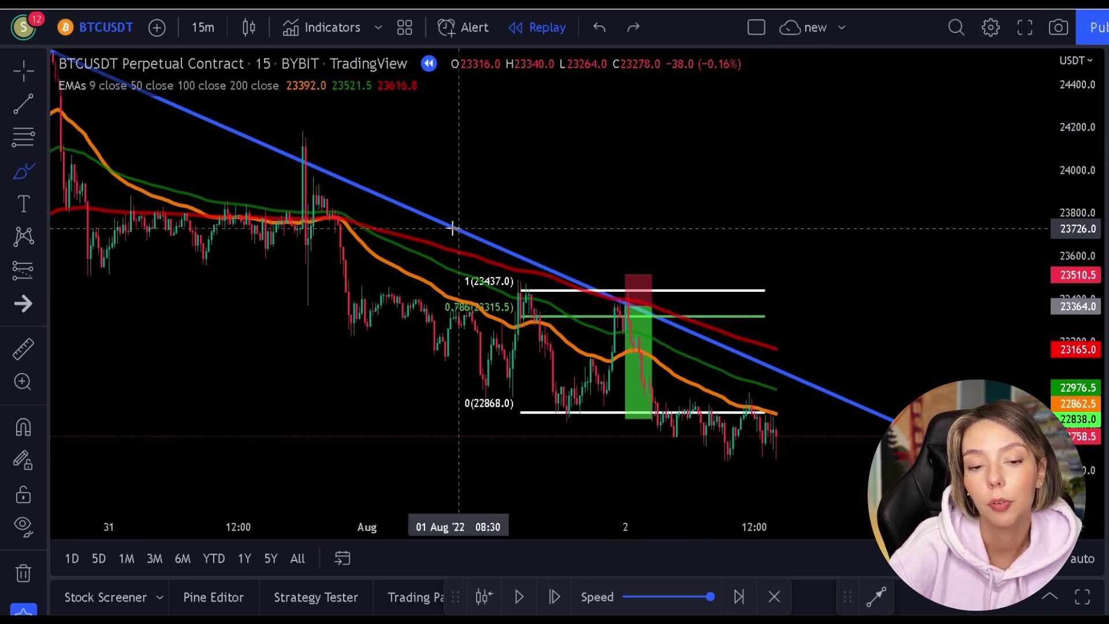
click(20, 74)
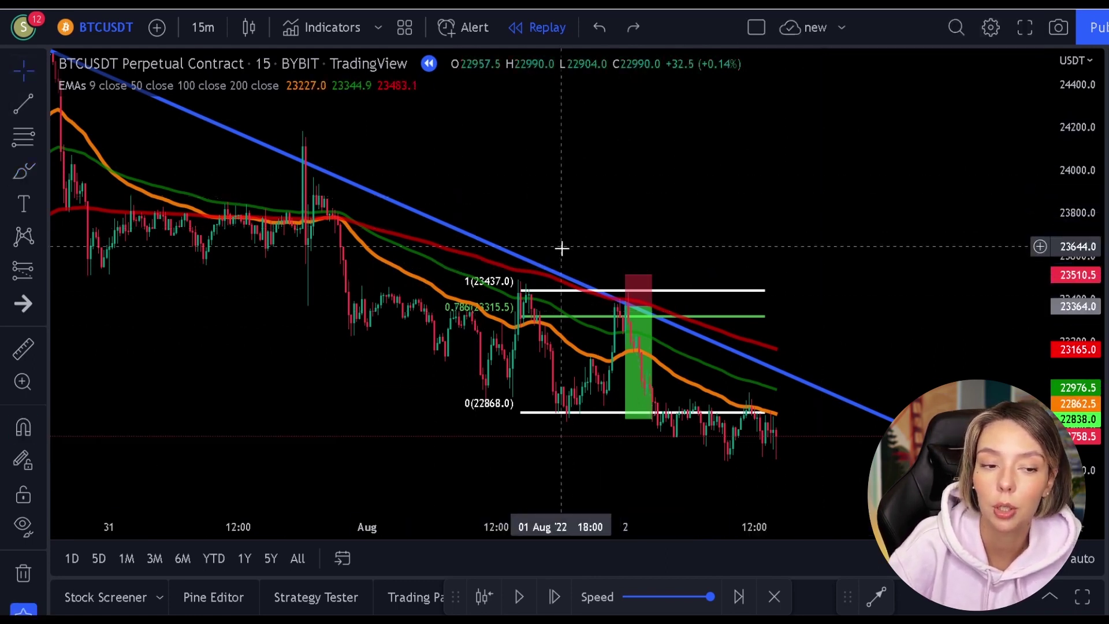
click(700, 298)
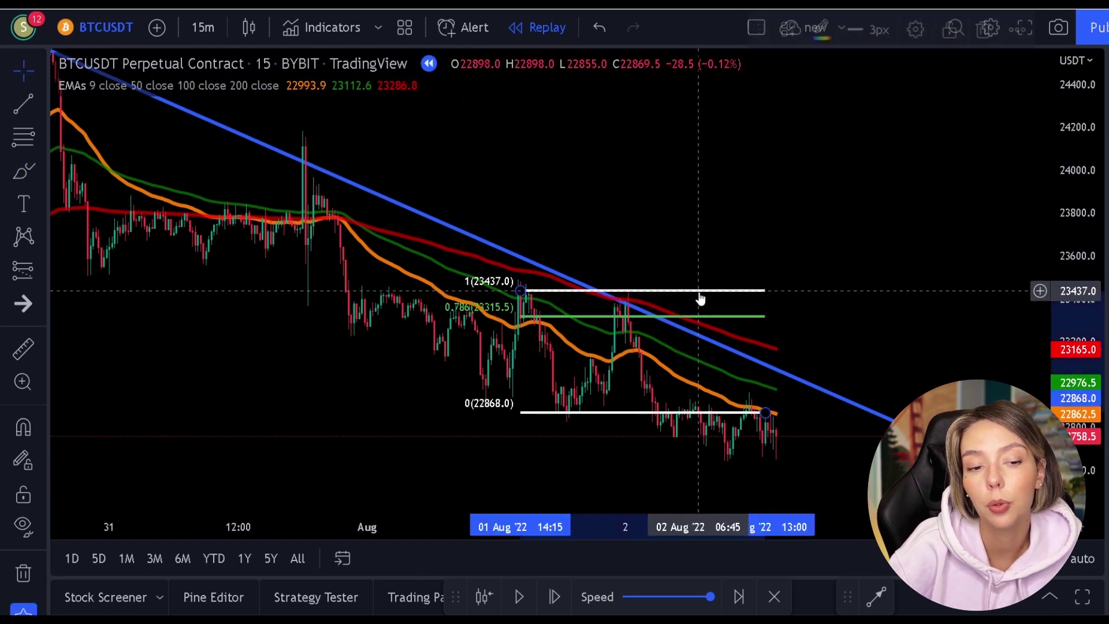
key(Delete)
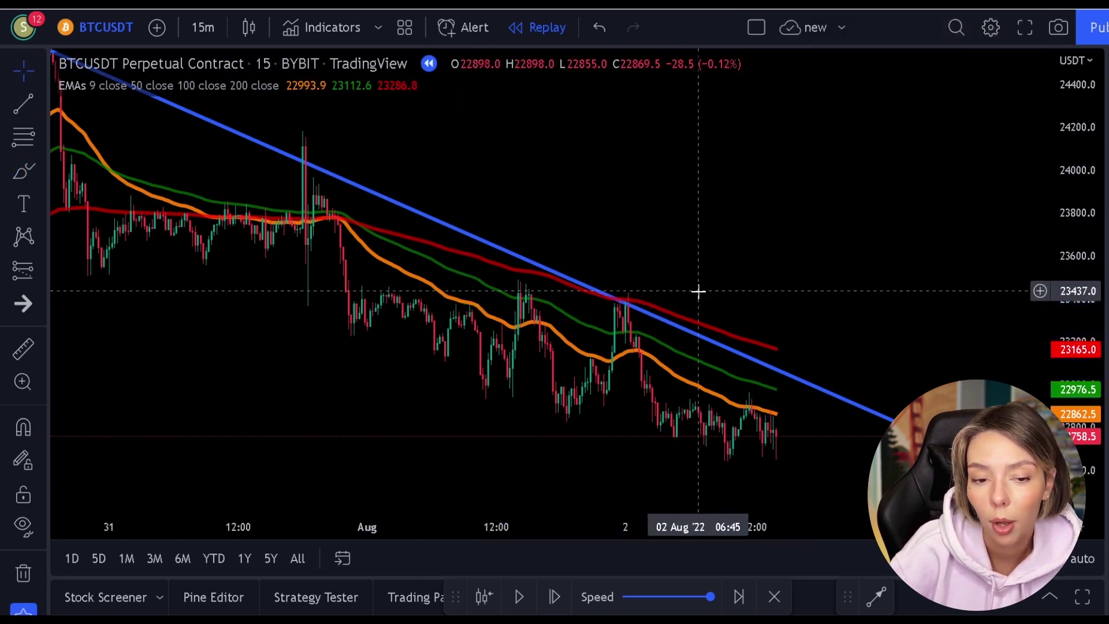